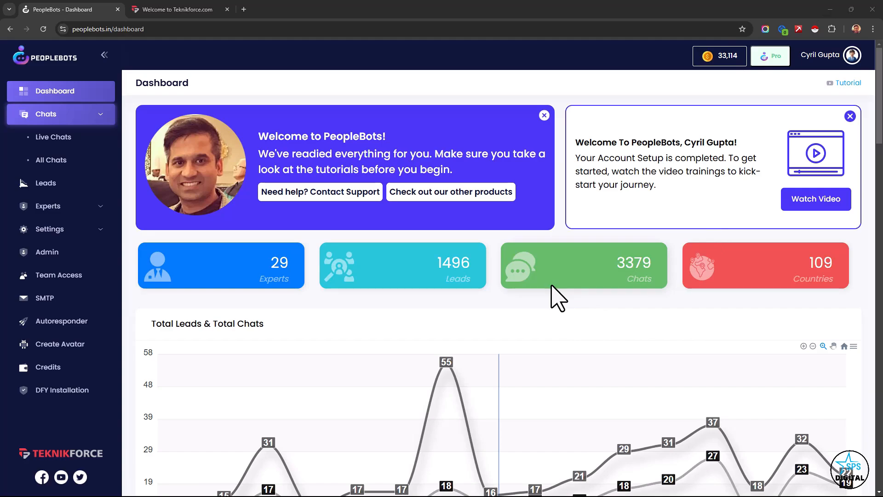
pyautogui.scroll(-1, 558, 298)
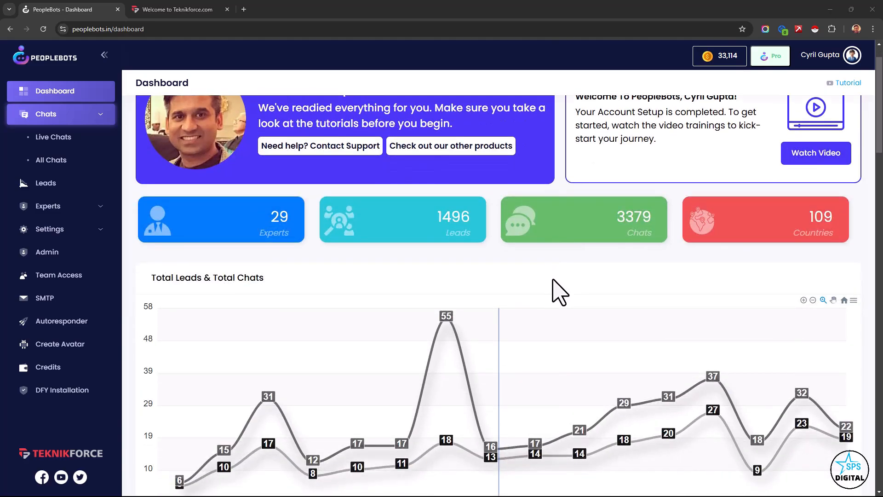
pyautogui.scroll(1, 554, 282)
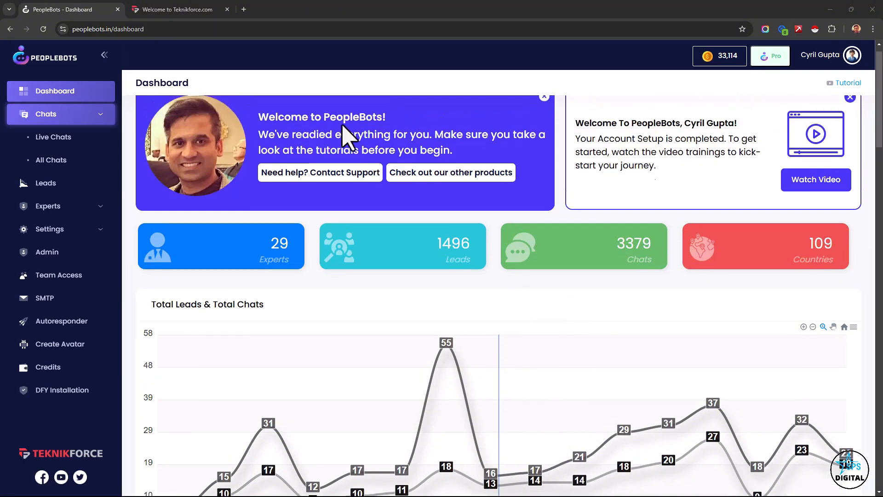
# - On the Teknikforce website, open the chat widget and submit the visitor's name and email in its details form
pyautogui.click(191, 10)
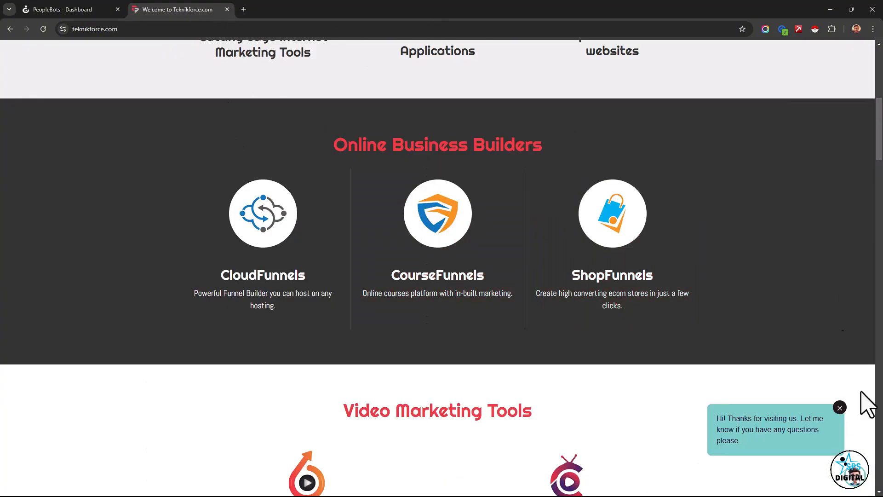
pyautogui.click(847, 471)
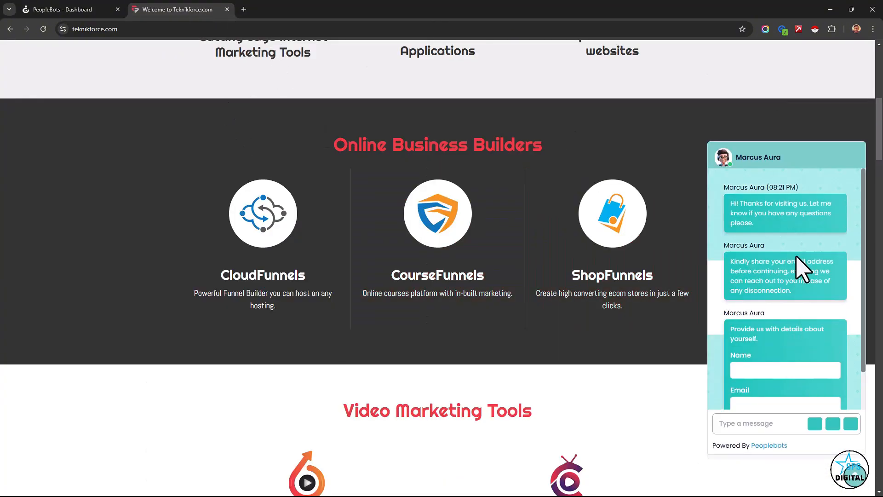
pyautogui.scroll(-1, 792, 281)
pyautogui.scroll(1, 785, 284)
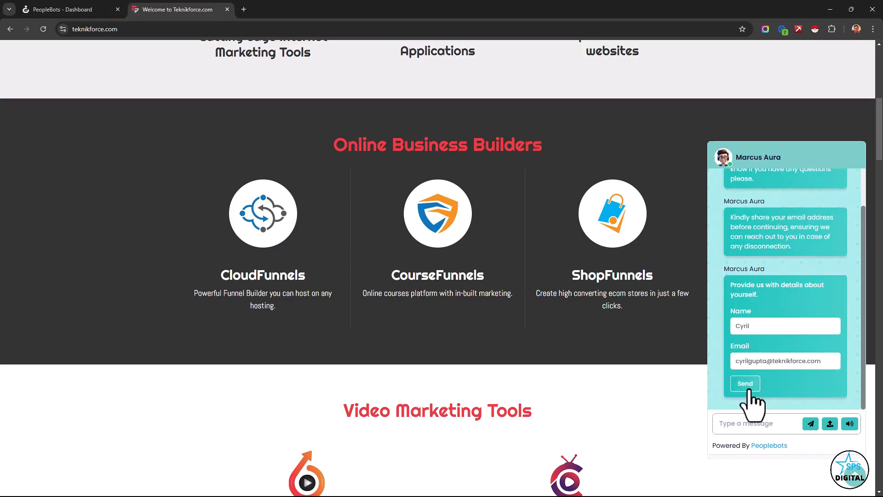
pyautogui.click(748, 389)
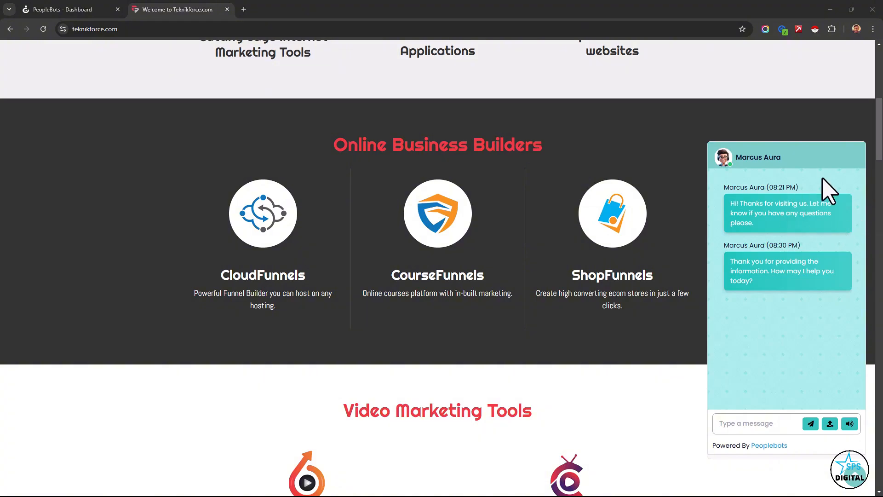
# - Ask the chat expert "Can you tell me more about Peoplebots?" and read through its reply
pyautogui.click(753, 424)
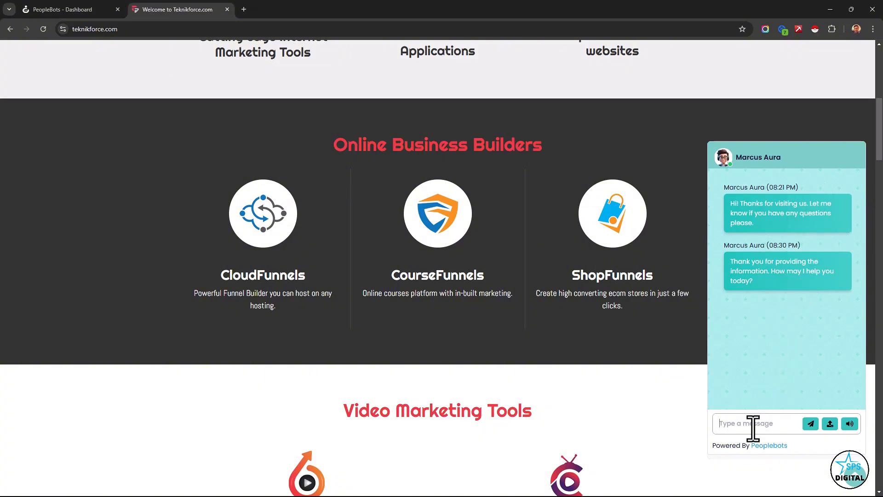
pyautogui.write('Can you tell me more about Peoplebots?')
pyautogui.click(850, 423)
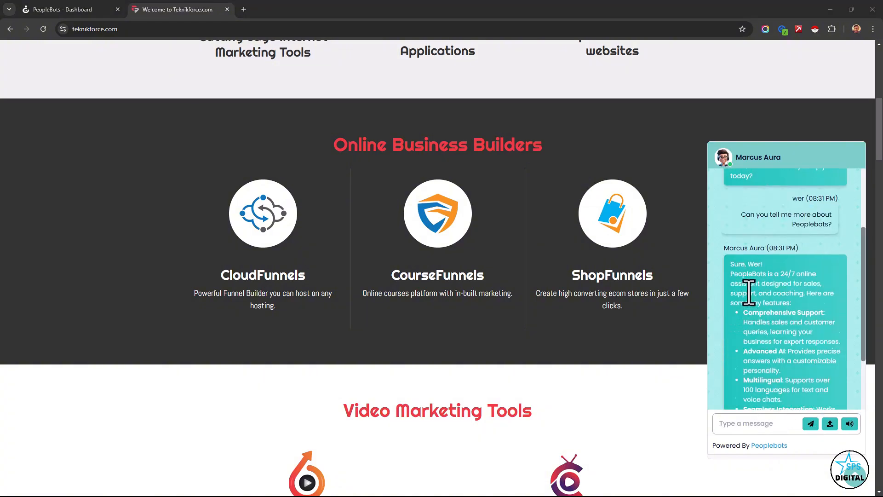
pyautogui.scroll(-1, 750, 289)
pyautogui.moveTo(756, 257); pyautogui.dragTo(797, 357)
pyautogui.click(782, 341)
pyautogui.scroll(-1, 780, 341)
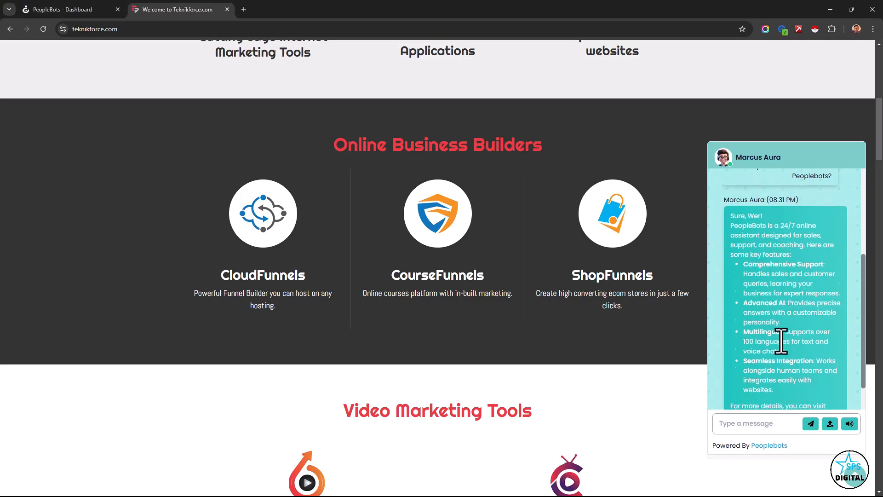
pyautogui.scroll(-1, 781, 341)
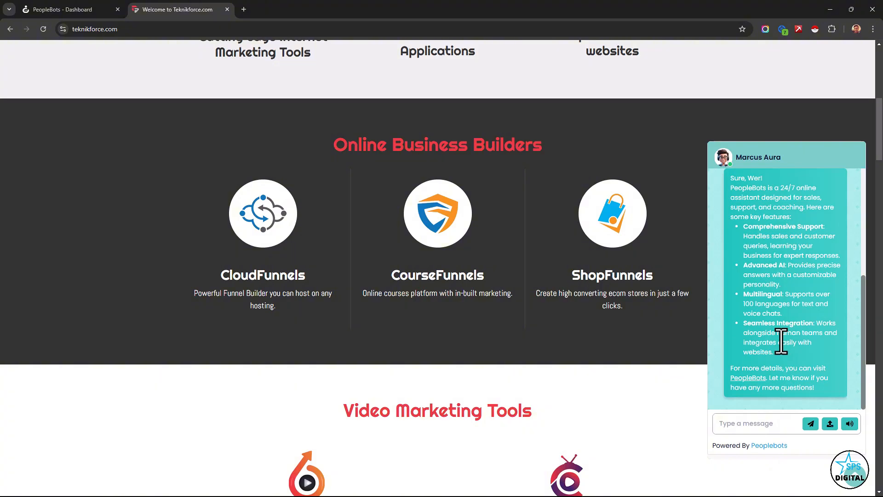
pyautogui.scroll(2, 216, 127)
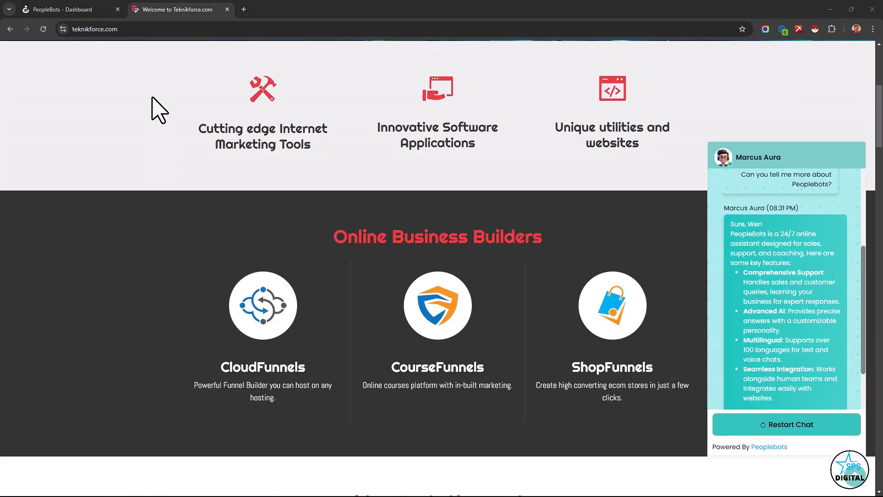
# - Switch back to the PeopleBots dashboard and examine the Experts, Leads, Chats and Countries totals and the daily leads and chats chart
pyautogui.click(99, 9)
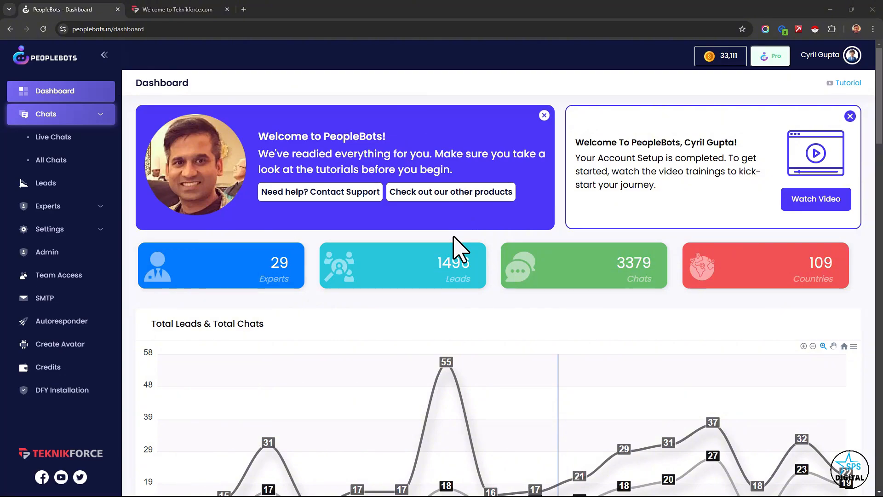
pyautogui.scroll(-1, 455, 248)
pyautogui.moveTo(270, 223); pyautogui.dragTo(287, 237)
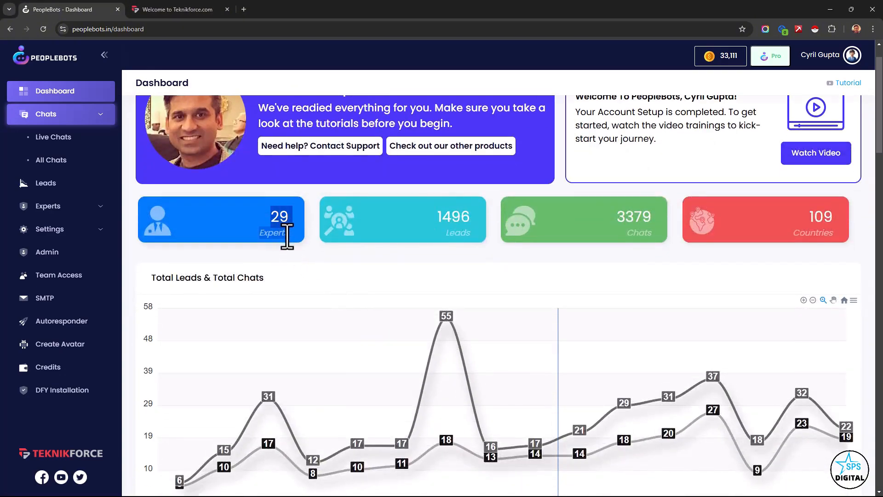
pyautogui.click(287, 237)
pyautogui.moveTo(442, 216); pyautogui.dragTo(464, 251)
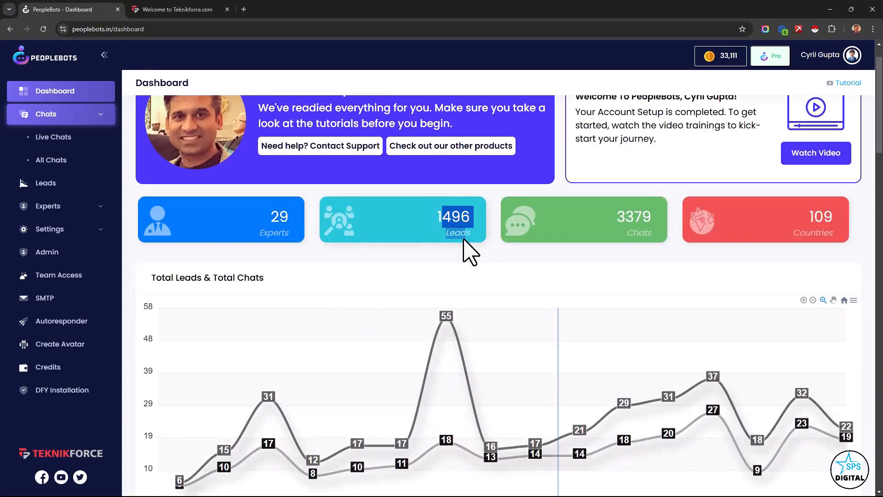
pyautogui.click(628, 212)
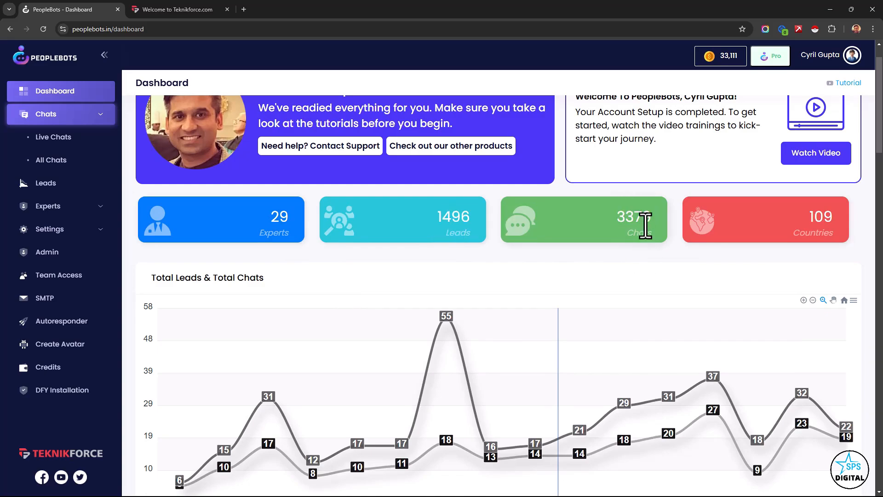
pyautogui.moveTo(809, 213); pyautogui.dragTo(819, 239)
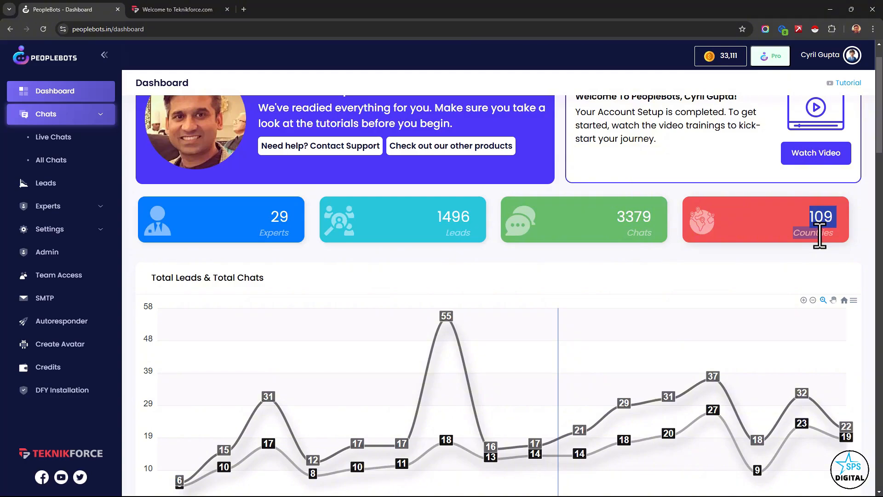
pyautogui.click(780, 253)
pyautogui.scroll(-4, 622, 304)
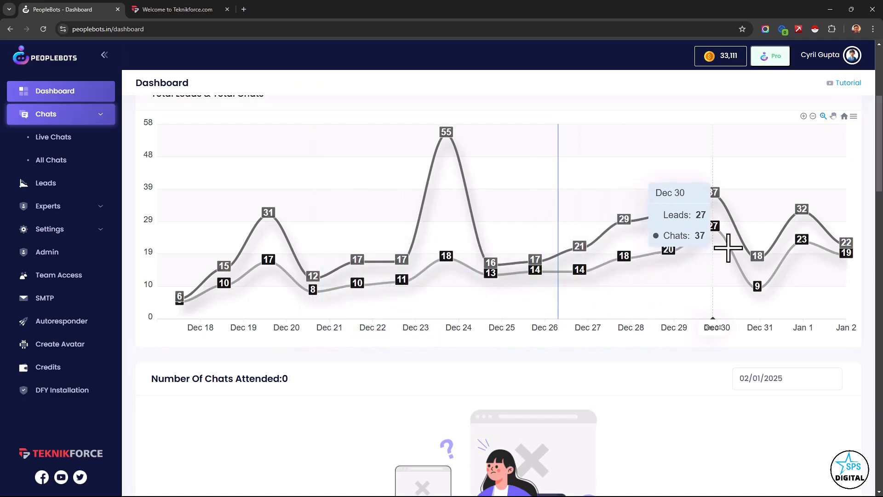
# - Examine the Recent Leads and Recent Chats tables, including the expert, visitor details, website, IP and date added
pyautogui.scroll(-5, 343, 247)
pyautogui.scroll(-6, 343, 247)
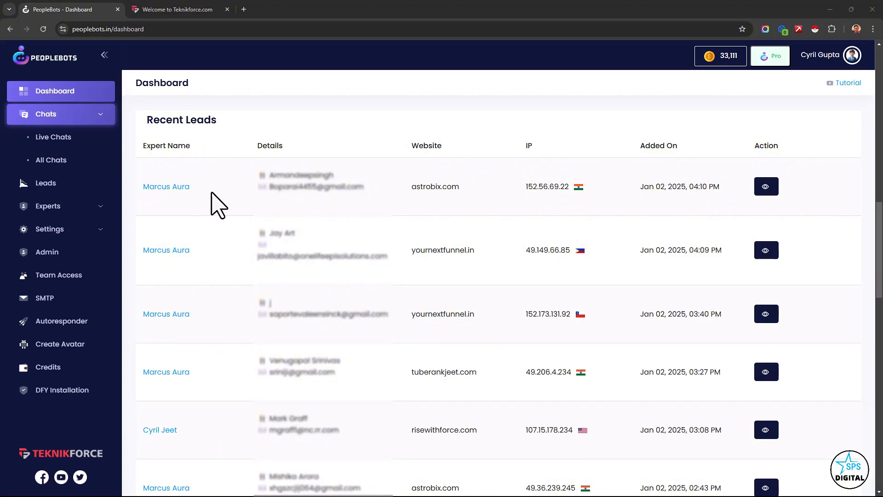
pyautogui.moveTo(212, 194); pyautogui.dragTo(177, 194)
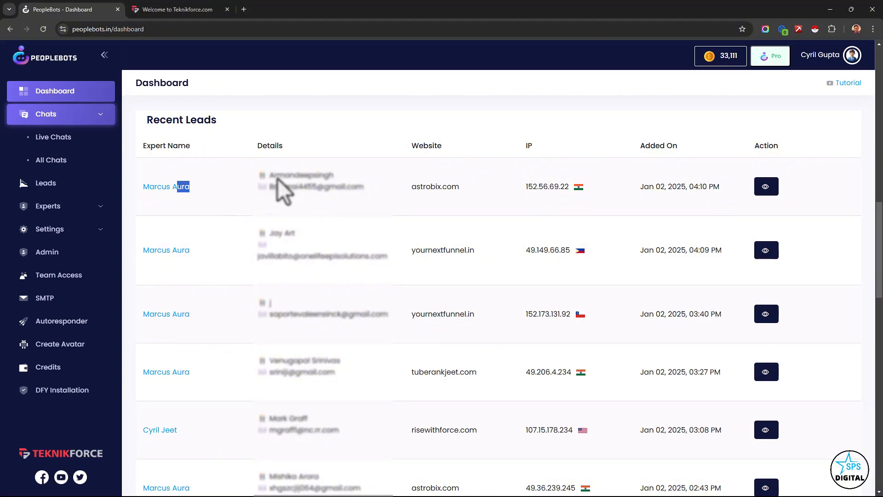
pyautogui.moveTo(290, 175); pyautogui.dragTo(334, 175)
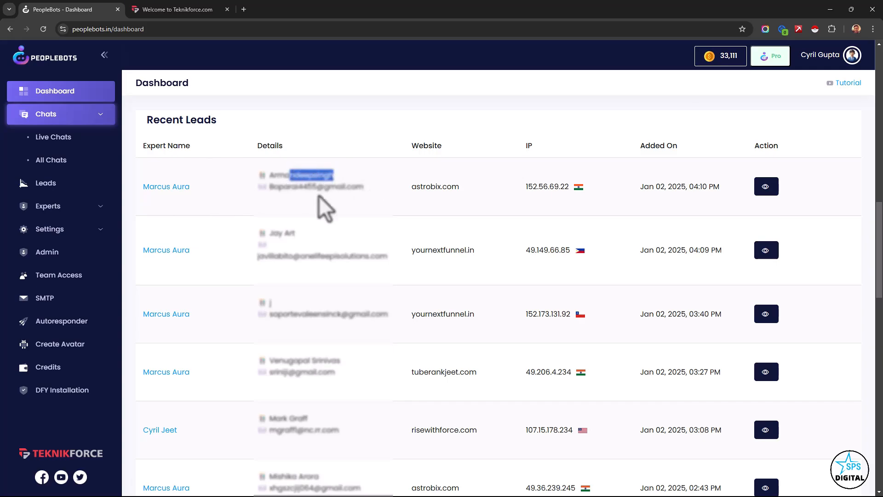
pyautogui.moveTo(429, 184); pyautogui.dragTo(497, 199)
pyautogui.click(507, 207)
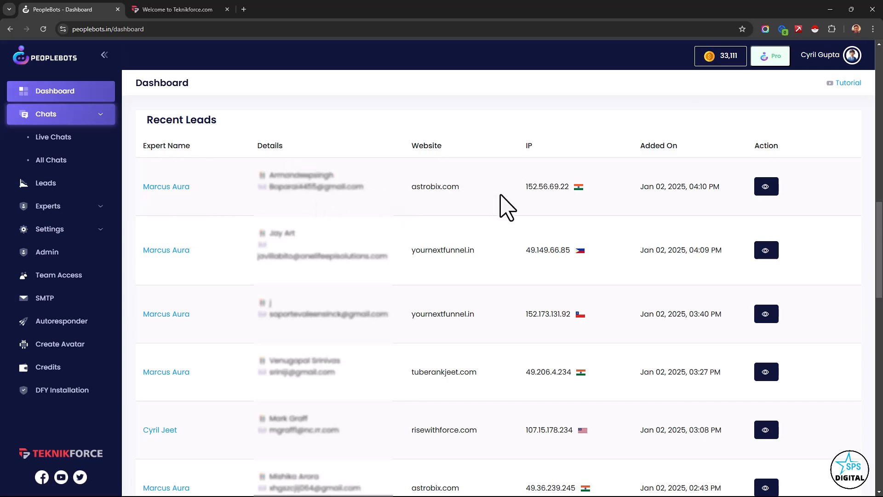
pyautogui.moveTo(544, 184); pyautogui.dragTo(589, 190)
pyautogui.click(592, 217)
pyautogui.moveTo(654, 252); pyautogui.dragTo(696, 256)
pyautogui.click(698, 256)
pyautogui.scroll(-2, 656, 276)
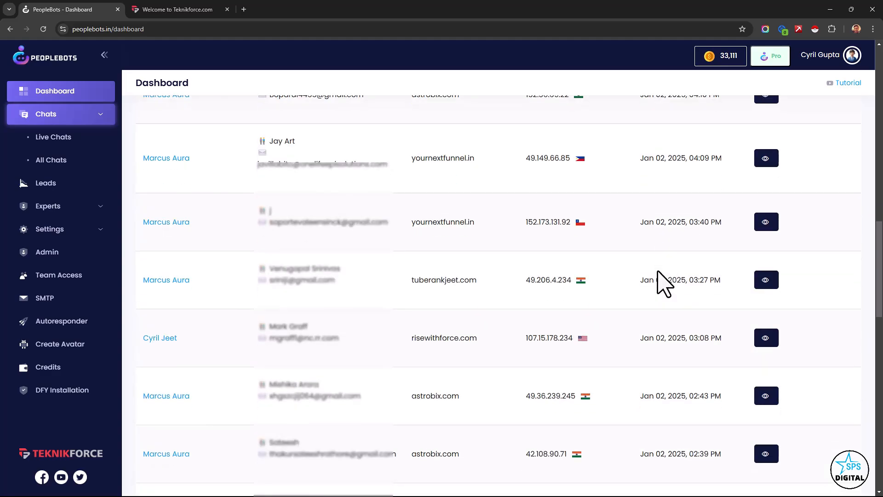
pyautogui.scroll(-7, 655, 299)
pyautogui.scroll(-4, 641, 355)
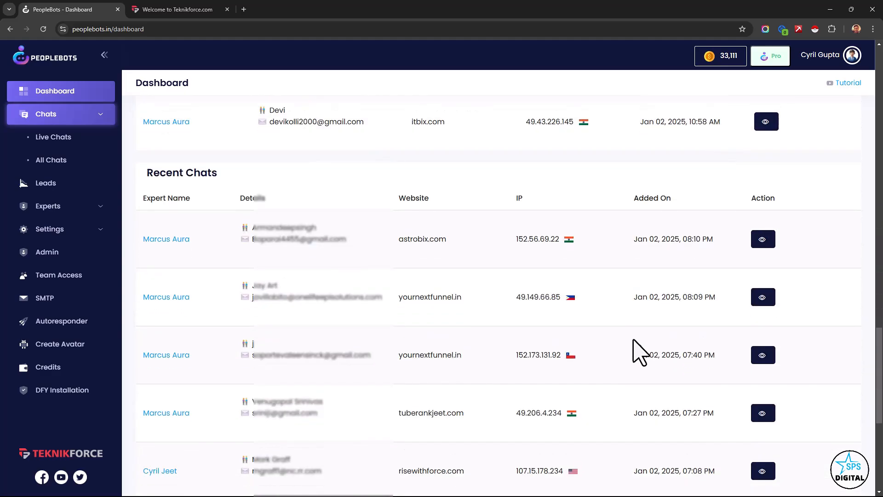
pyautogui.scroll(-1, 636, 351)
pyautogui.scroll(5, 631, 341)
pyautogui.scroll(2, 632, 341)
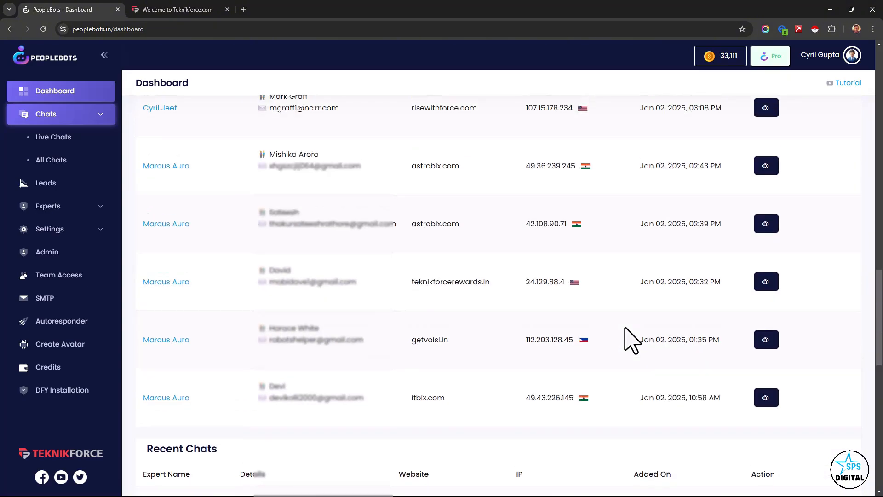
pyautogui.scroll(10, 627, 339)
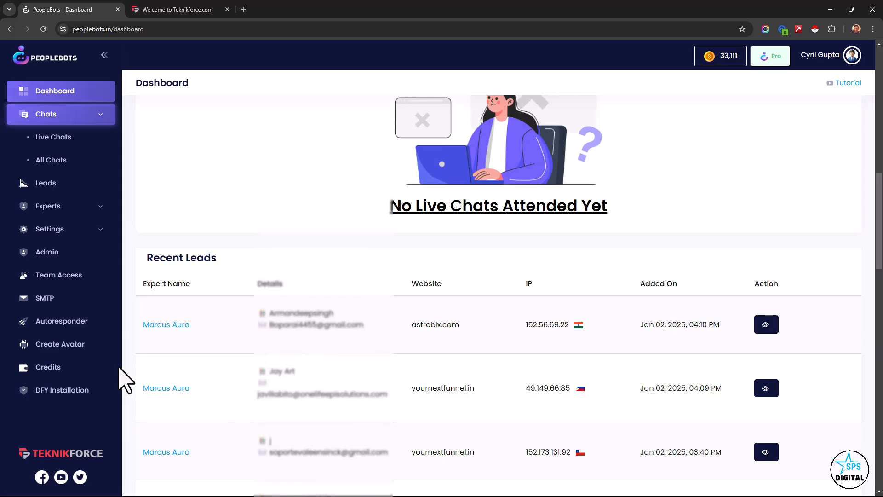
# - Open the autoresponder connections for the Marcus Aura expert and review the available email services
pyautogui.click(65, 324)
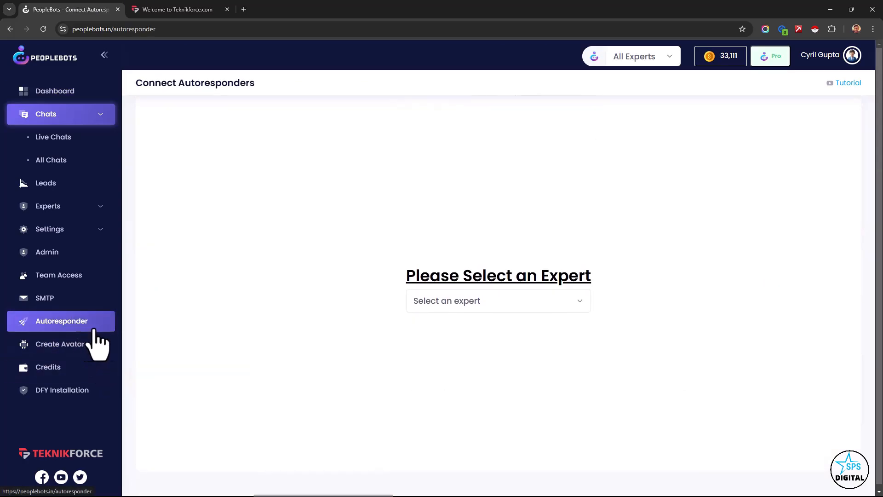
pyautogui.click(473, 396)
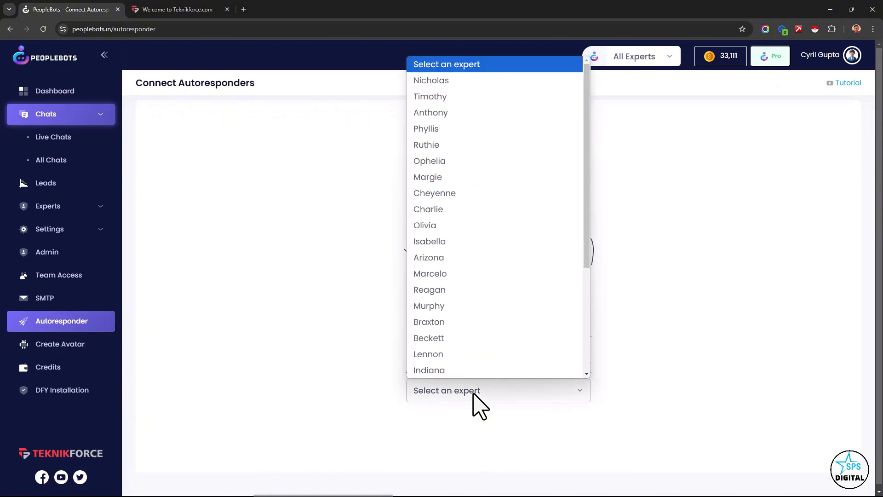
pyautogui.scroll(-4, 556, 276)
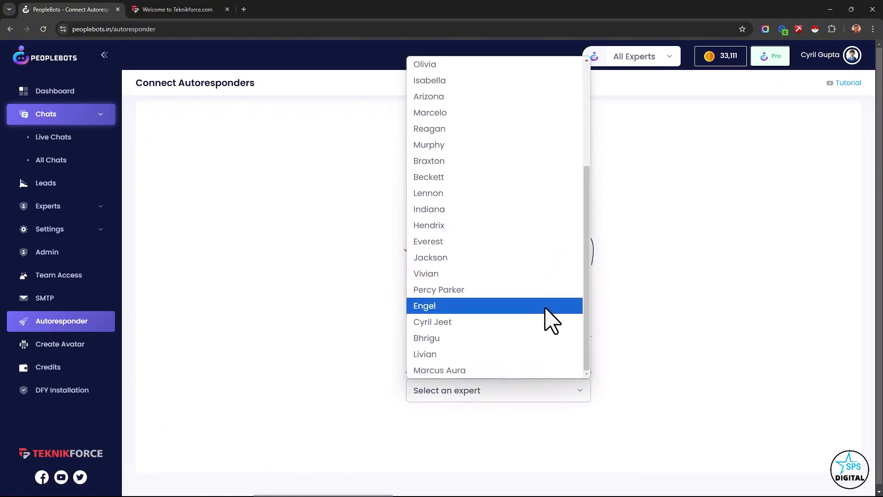
pyautogui.click(503, 370)
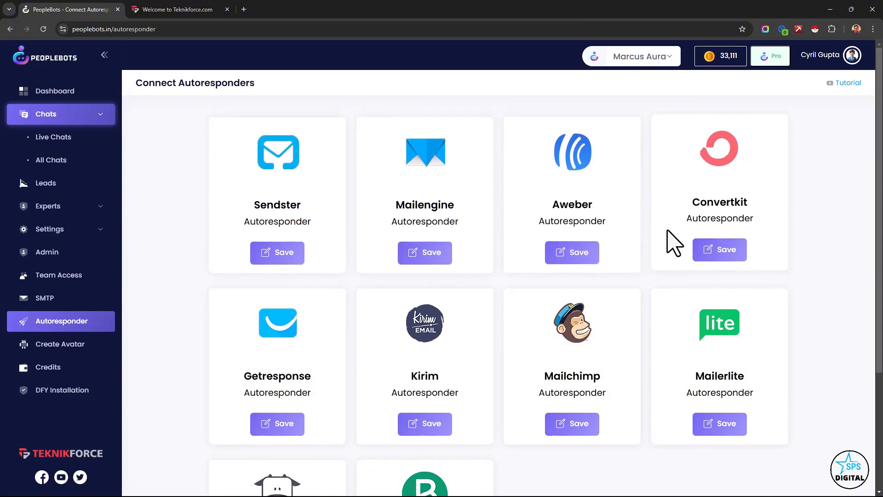
pyautogui.scroll(-1, 533, 333)
pyautogui.scroll(-2, 605, 375)
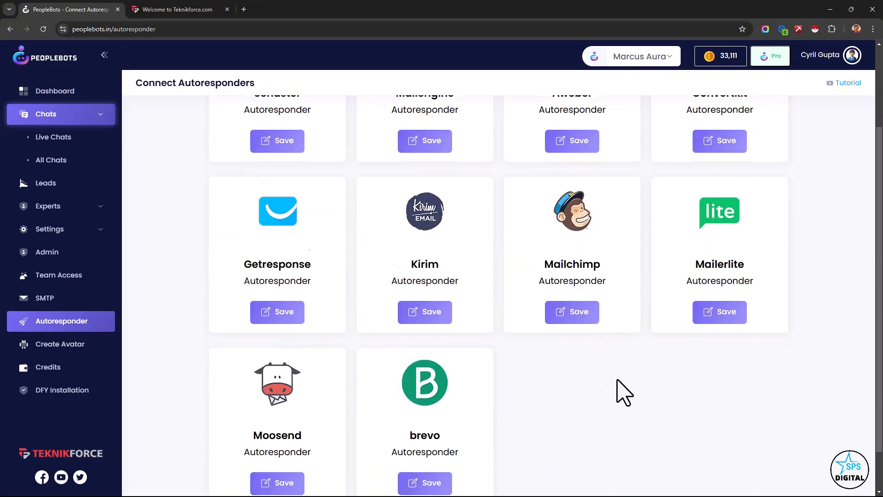
pyautogui.scroll(2, 619, 377)
pyautogui.scroll(1, 612, 365)
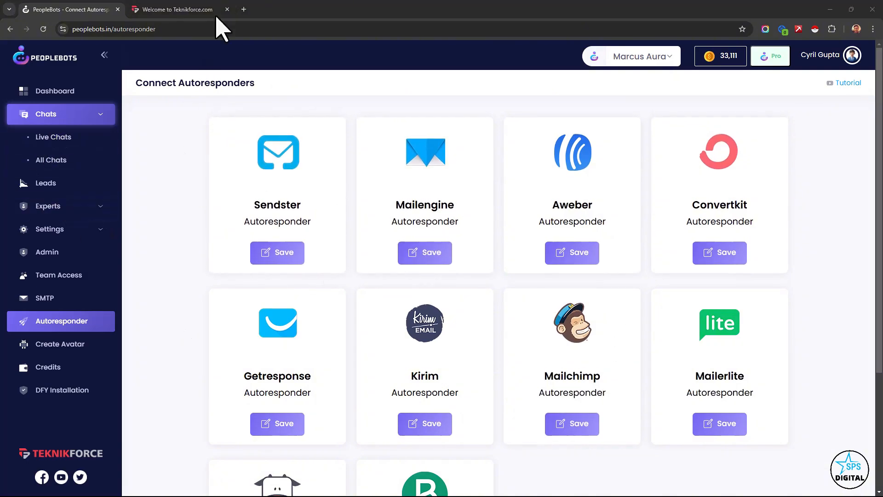
# - On the Teknikforce website, reopen the chat widget and try to send its details form with the name and email left blank
pyautogui.click(194, 10)
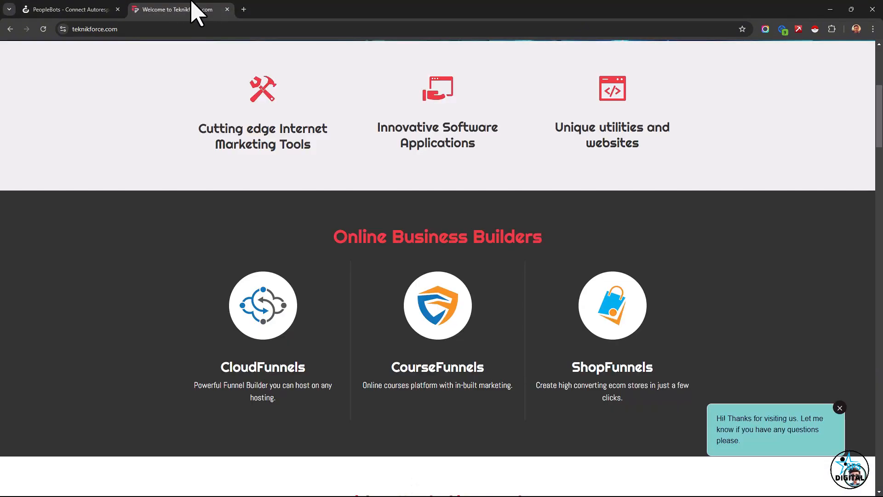
pyautogui.click(850, 476)
pyautogui.scroll(-1, 808, 394)
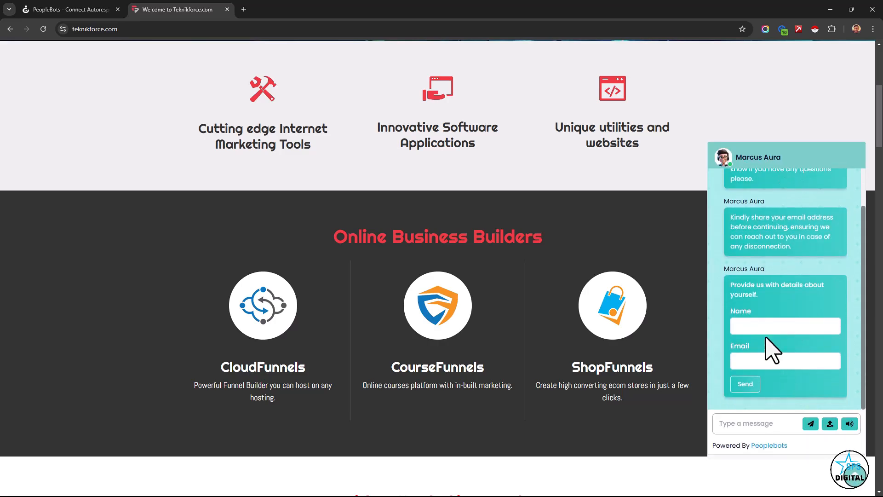
pyautogui.click(766, 329)
pyautogui.click(732, 368)
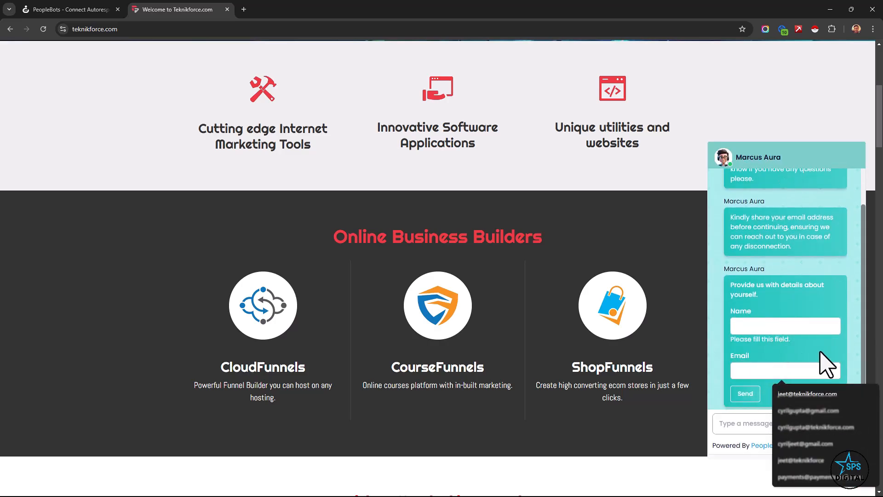
pyautogui.click(756, 401)
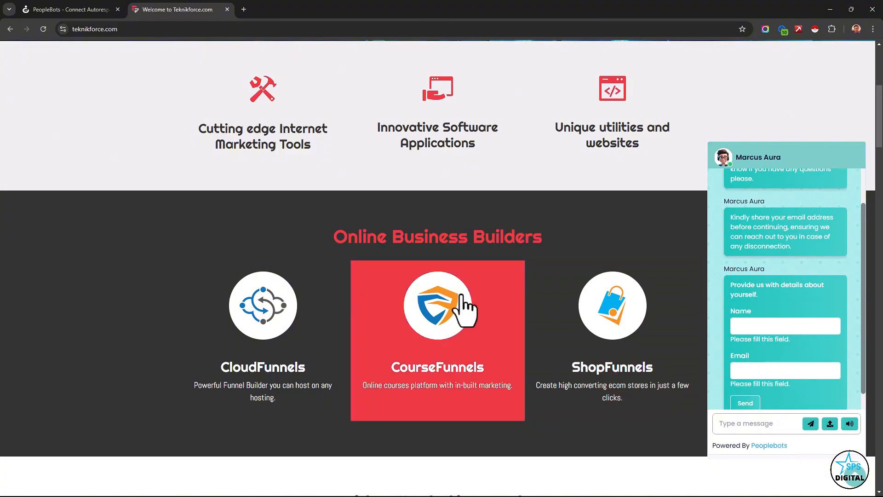
# - Switch back to PeopleBots, open the list of all chats, and examine the newest teknikforce.com chat's website, summary and mood indicator
pyautogui.click(69, 9)
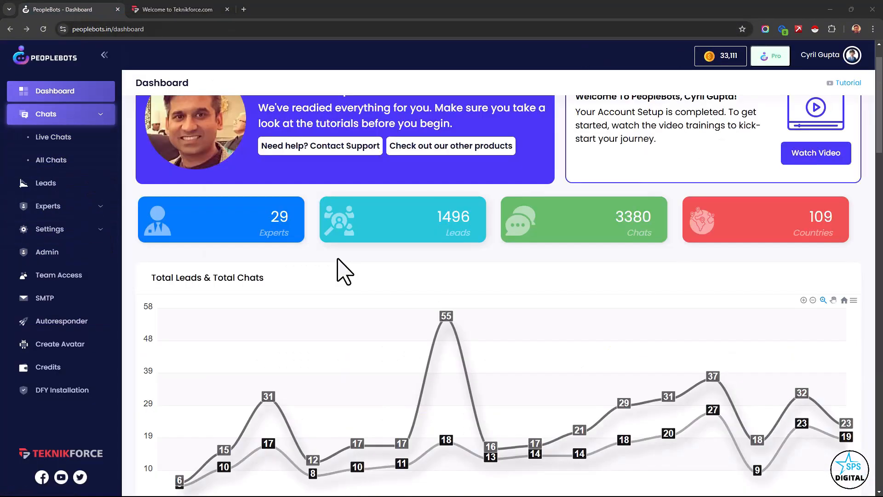
pyautogui.scroll(1, 337, 258)
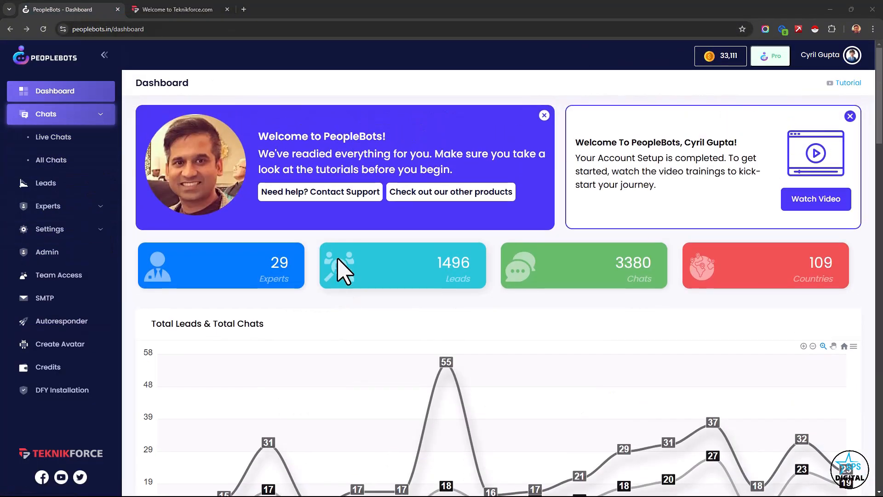
pyautogui.click(54, 159)
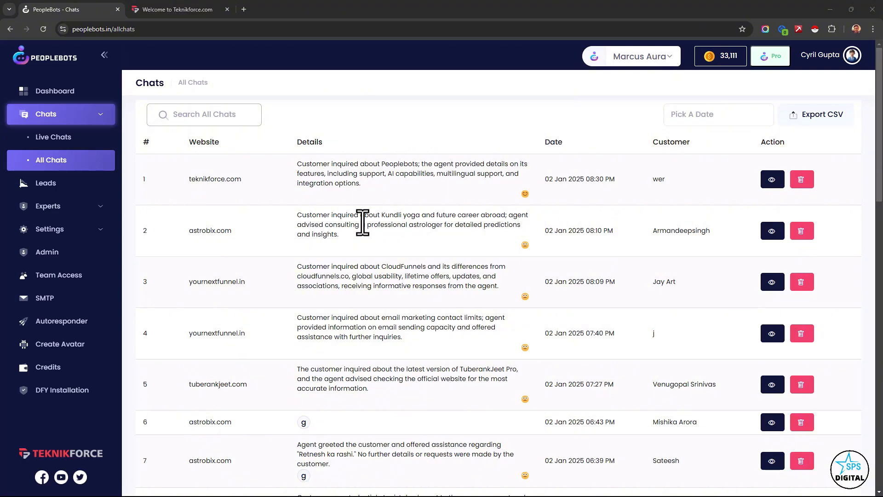
pyautogui.moveTo(188, 179); pyautogui.dragTo(258, 174)
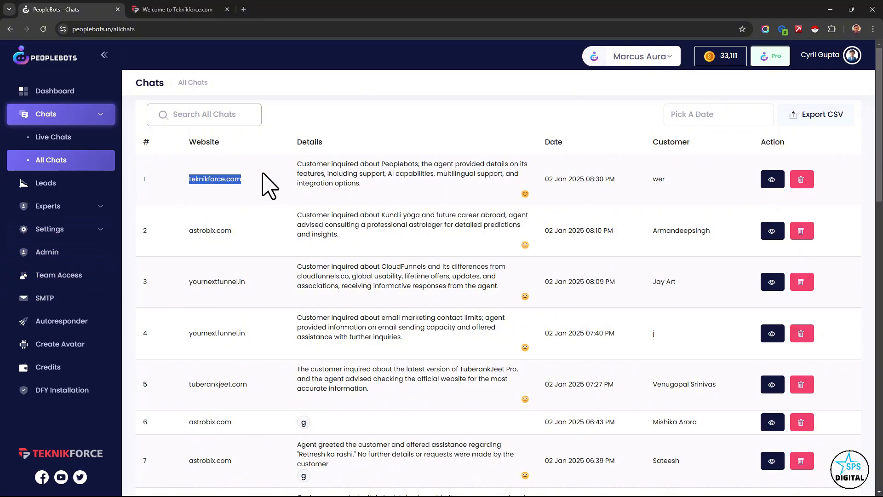
pyautogui.click(305, 171)
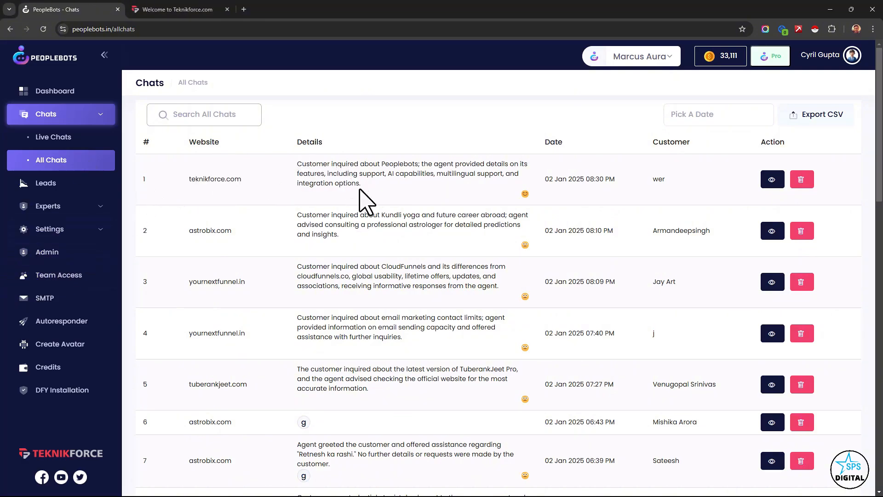
pyautogui.moveTo(365, 192); pyautogui.dragTo(299, 168)
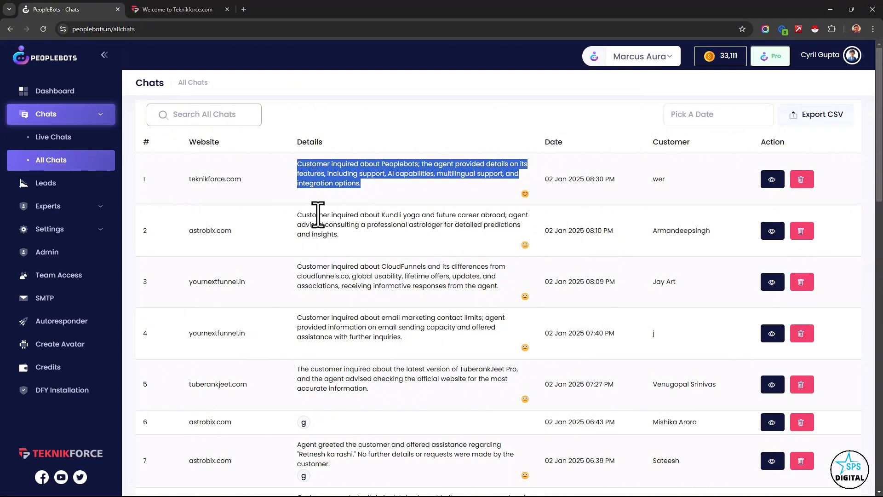
pyautogui.click(316, 212)
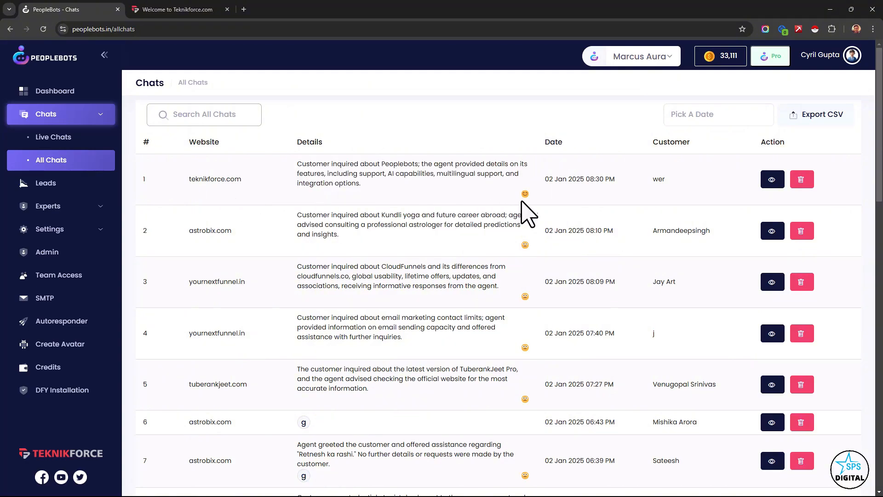
pyautogui.moveTo(525, 202)
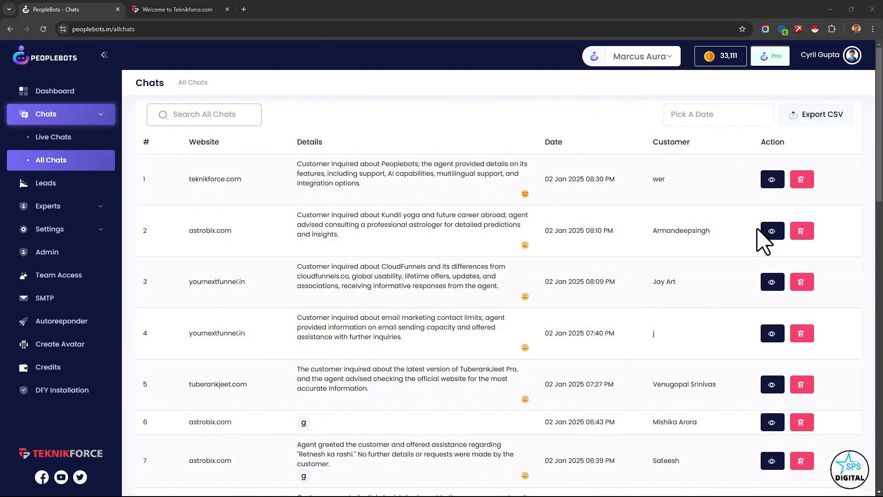
# - Open the newest teknikforce.com chat, bring up its Add Chat To Record form, and review the prefilled question and answer text
pyautogui.click(772, 178)
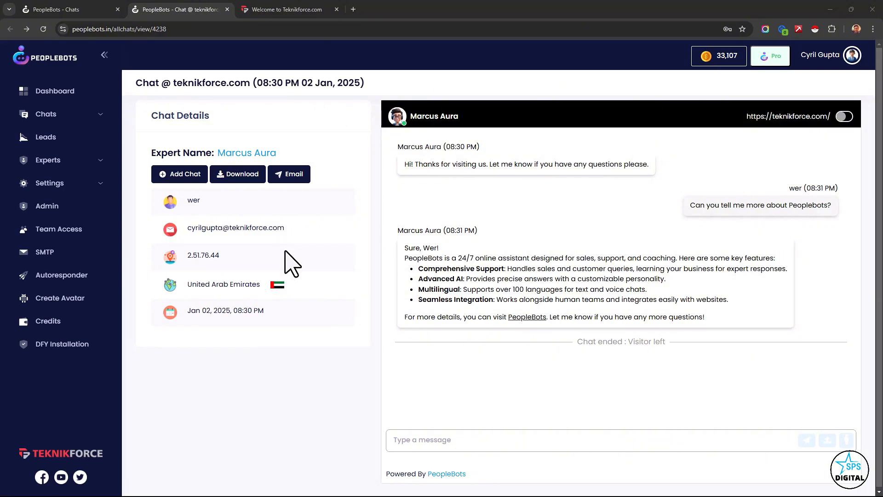
pyautogui.click(190, 181)
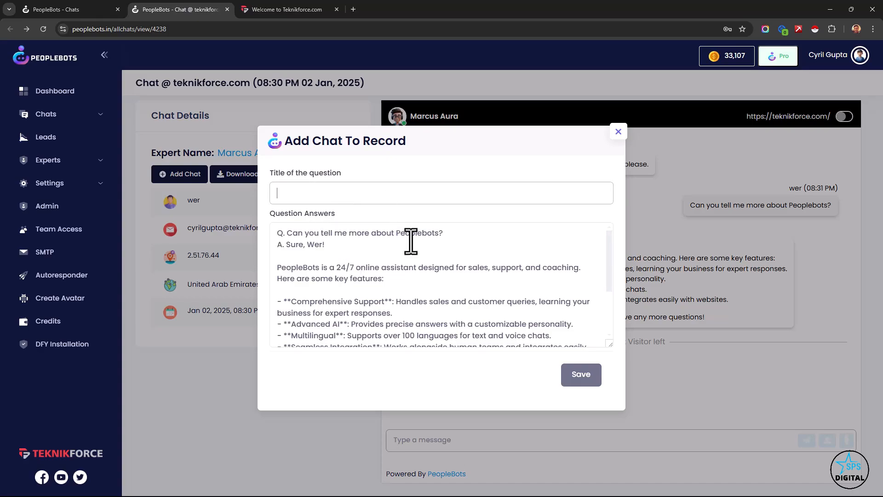
pyautogui.click(466, 239)
pyautogui.moveTo(466, 239); pyautogui.dragTo(275, 231)
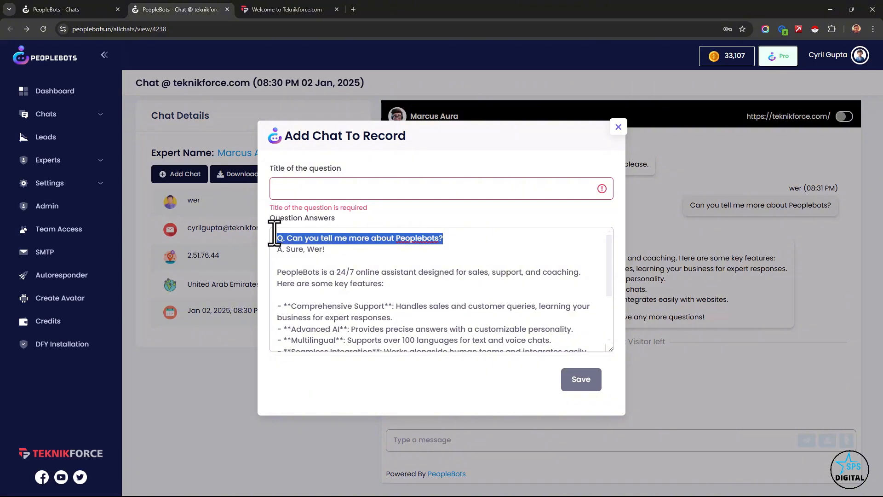
pyautogui.click(329, 257)
pyautogui.moveTo(330, 258); pyautogui.dragTo(400, 371)
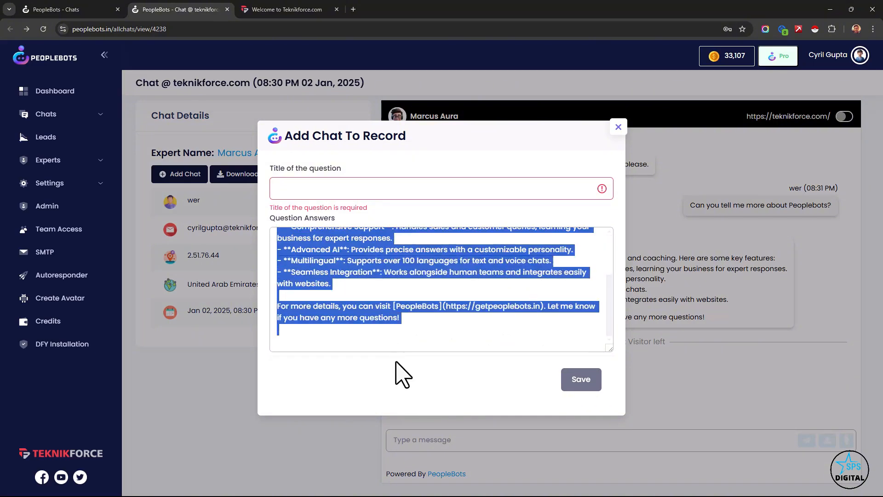
pyautogui.click(408, 341)
pyautogui.scroll(3, 408, 340)
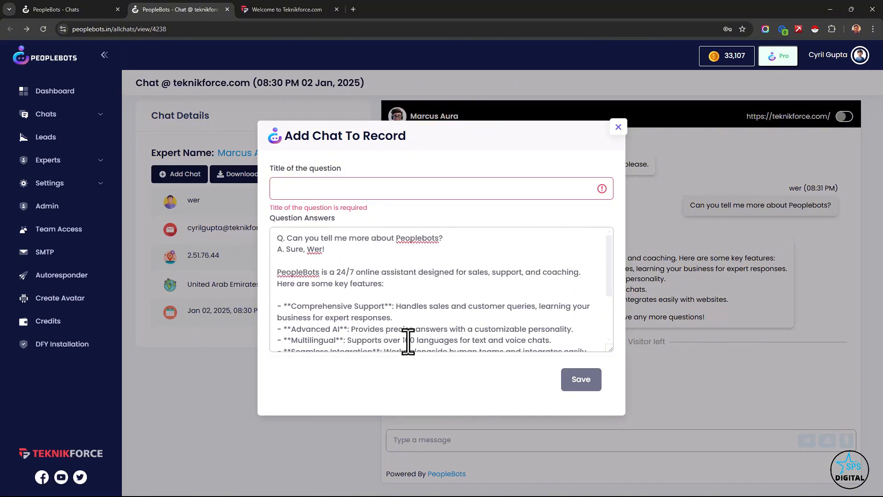
pyautogui.scroll(-3, 408, 341)
pyautogui.moveTo(400, 317); pyautogui.dragTo(302, 251)
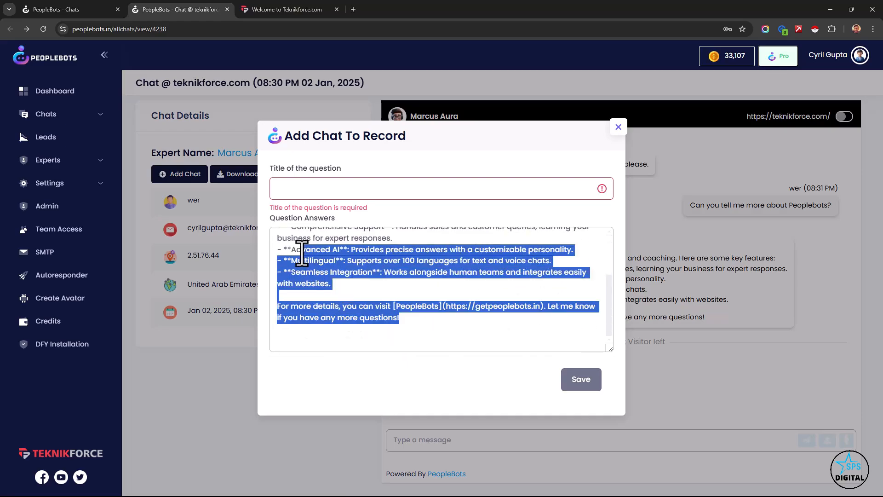
pyautogui.click(301, 251)
# - Enter "What is peoplebots?" as the title of the question, review the record text, and close the form without saving
pyautogui.click(322, 194)
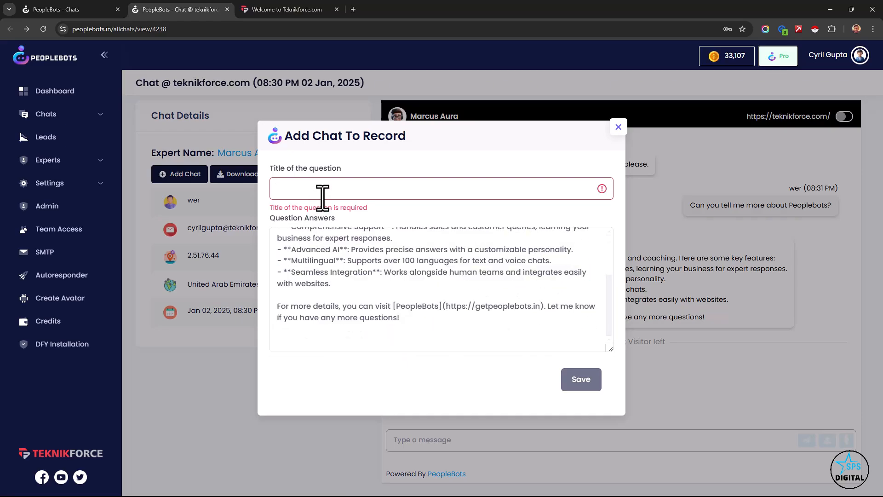
pyautogui.write('What is pe')
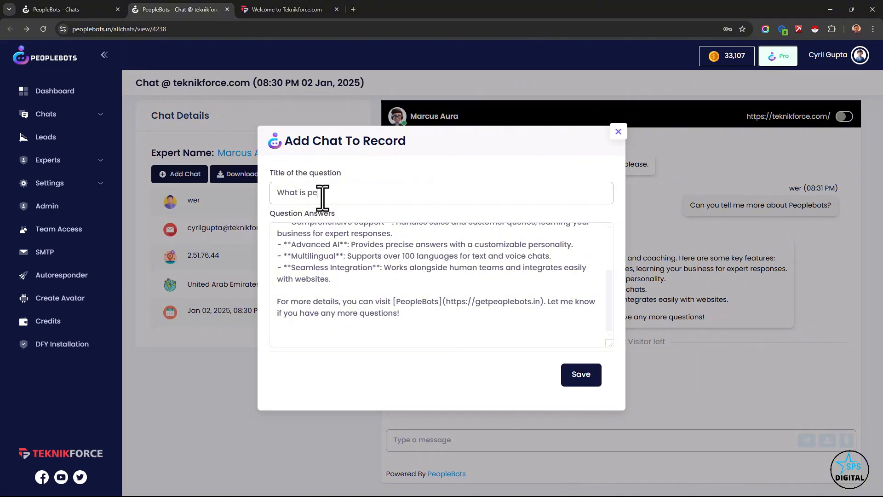
pyautogui.write('oplebots?')
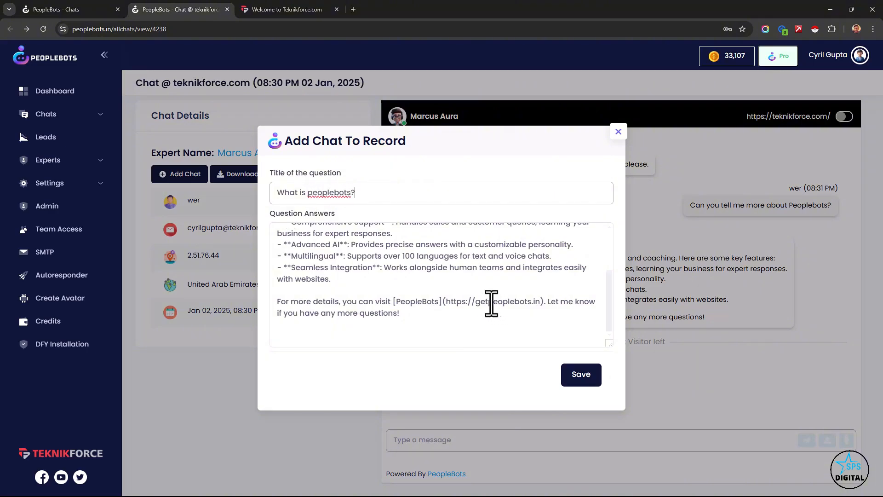
pyautogui.scroll(3, 483, 291)
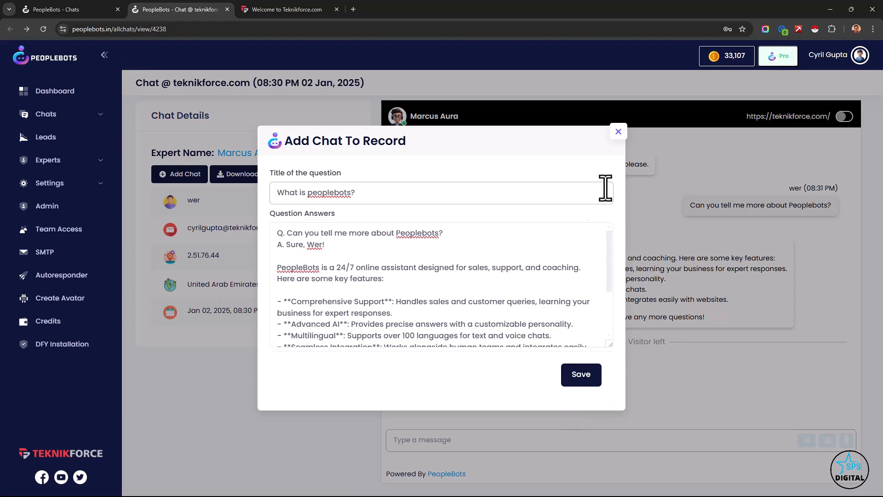
pyautogui.click(618, 131)
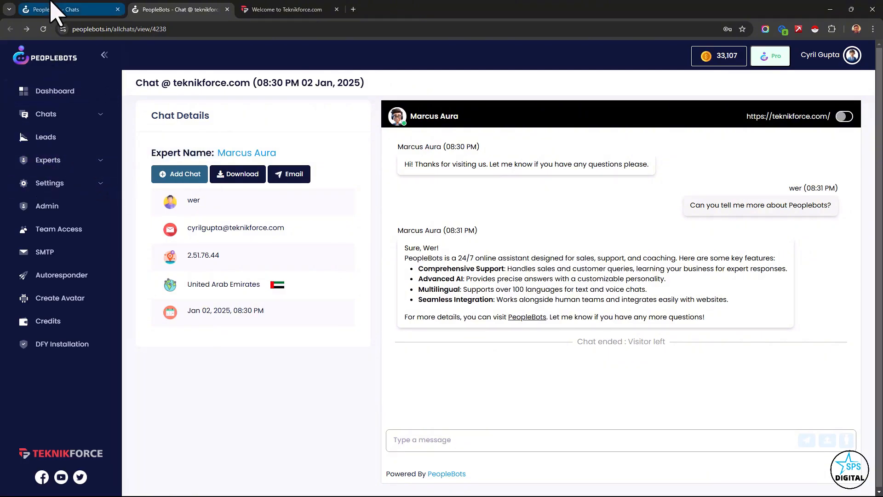
pyautogui.click(69, 162)
pyautogui.click(70, 186)
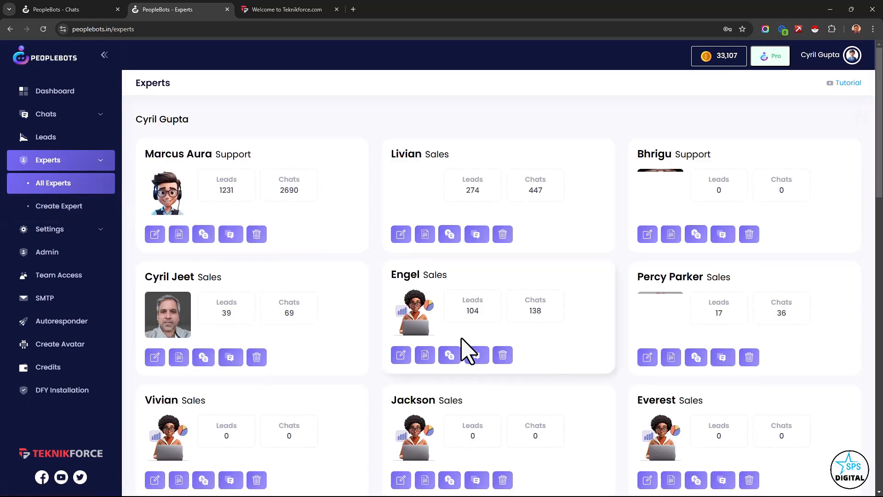
pyautogui.scroll(-1, 467, 351)
pyautogui.scroll(-19, 550, 342)
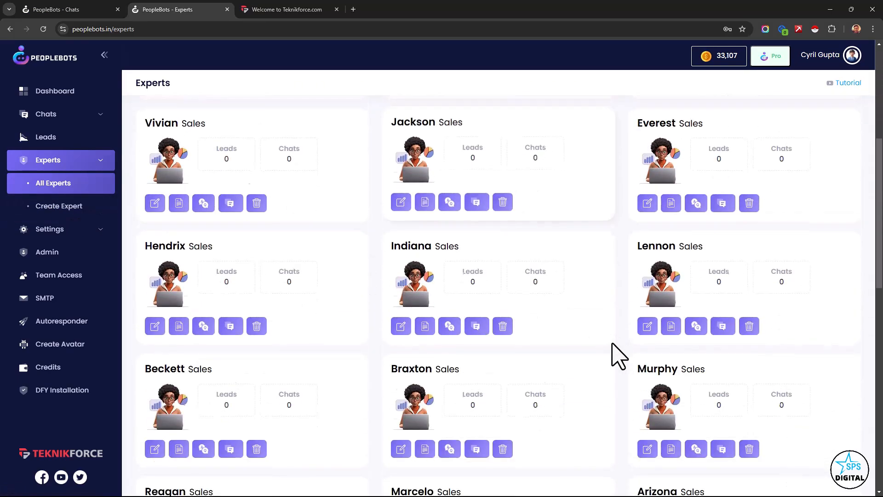
pyautogui.scroll(20, 616, 400)
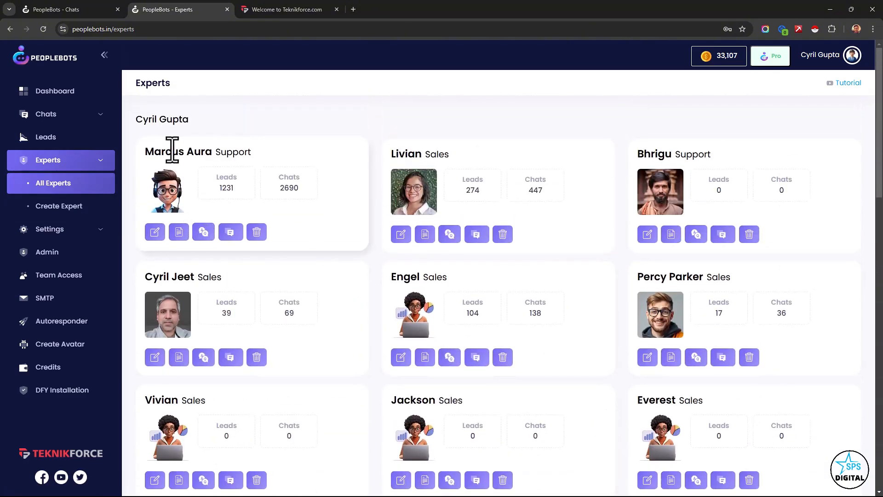
pyautogui.moveTo(215, 186); pyautogui.dragTo(309, 223)
pyautogui.click(312, 229)
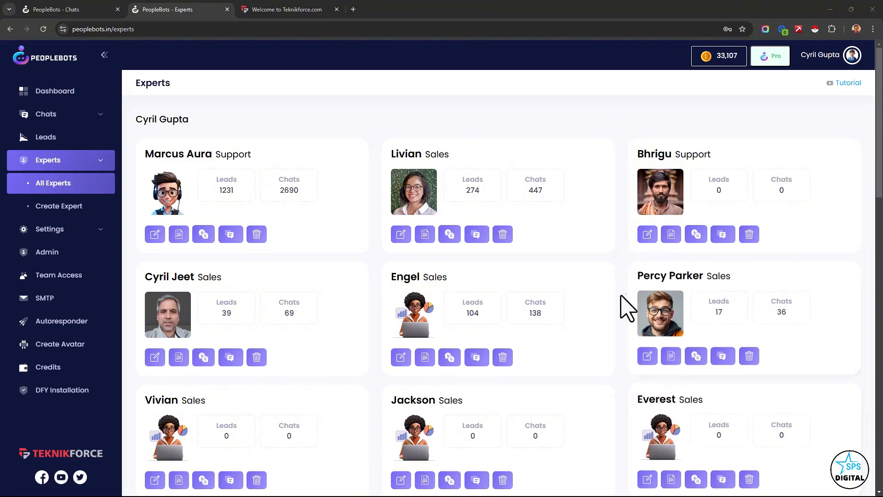
# - Open the Create Expert page and look over the Sales, Support and Training expert types
pyautogui.click(97, 208)
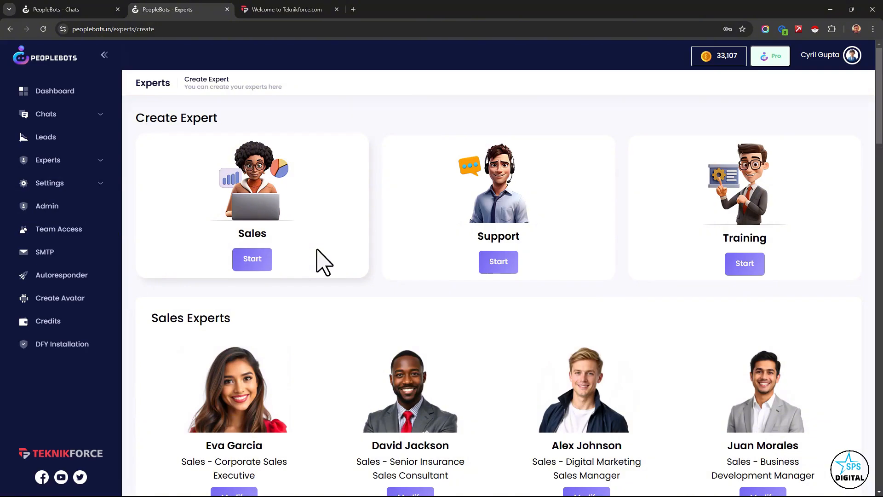
pyautogui.scroll(-2, 313, 271)
pyautogui.scroll(2, 299, 299)
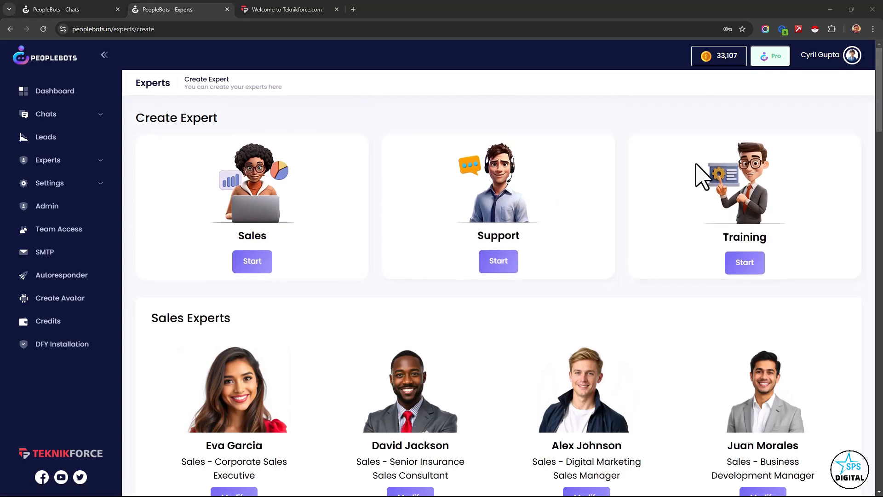
# - Examine the ready-made Sales, Support and Training expert templates and their job roles, and return to the Sales Experts
pyautogui.scroll(-1, 689, 223)
pyautogui.scroll(-4, 688, 222)
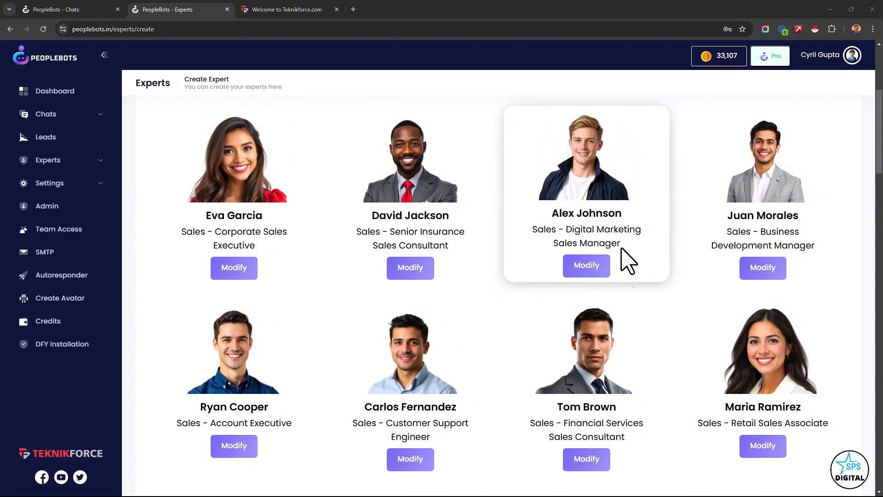
pyautogui.scroll(-15, 628, 261)
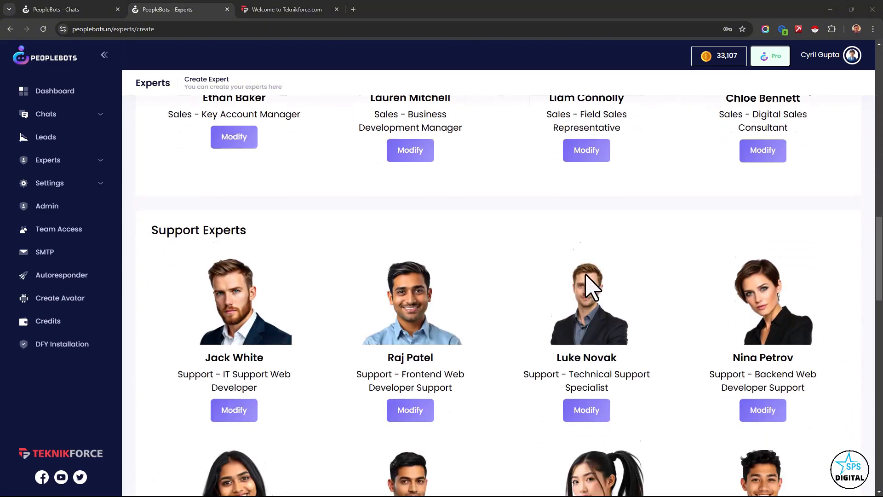
pyautogui.scroll(4, 266, 315)
pyautogui.scroll(-4, 269, 315)
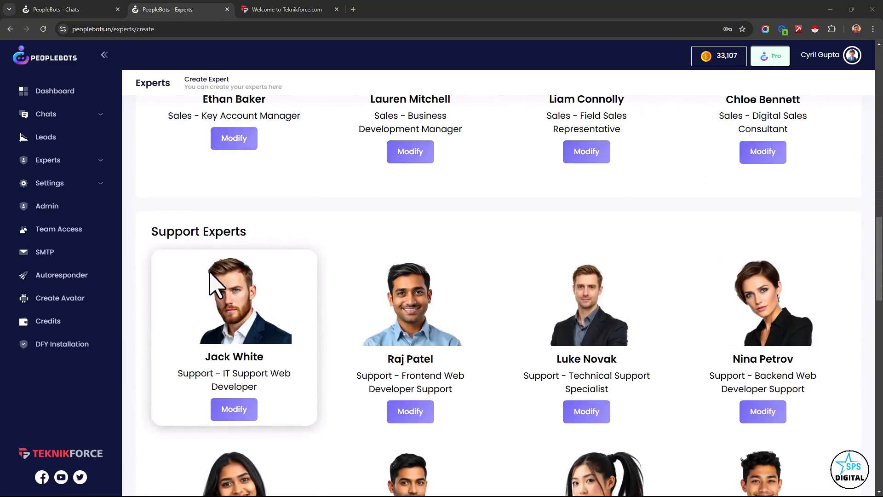
pyautogui.scroll(5, 210, 274)
pyautogui.scroll(-6, 210, 272)
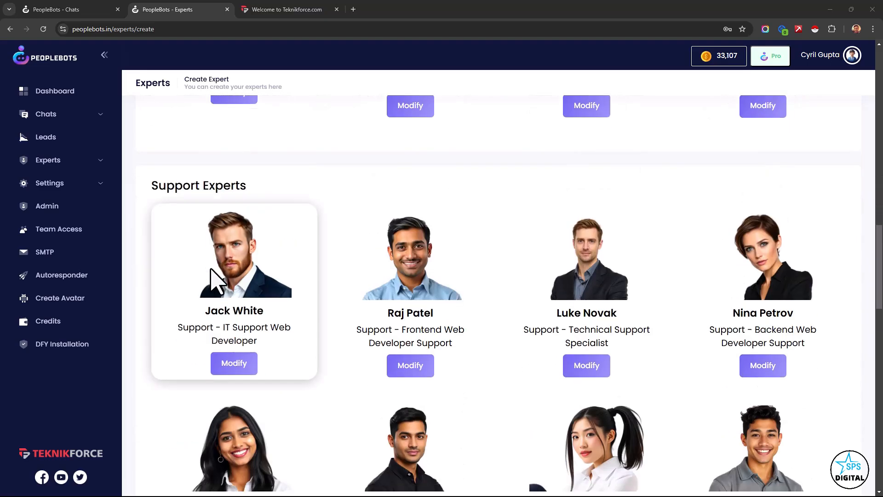
pyautogui.scroll(-14, 210, 278)
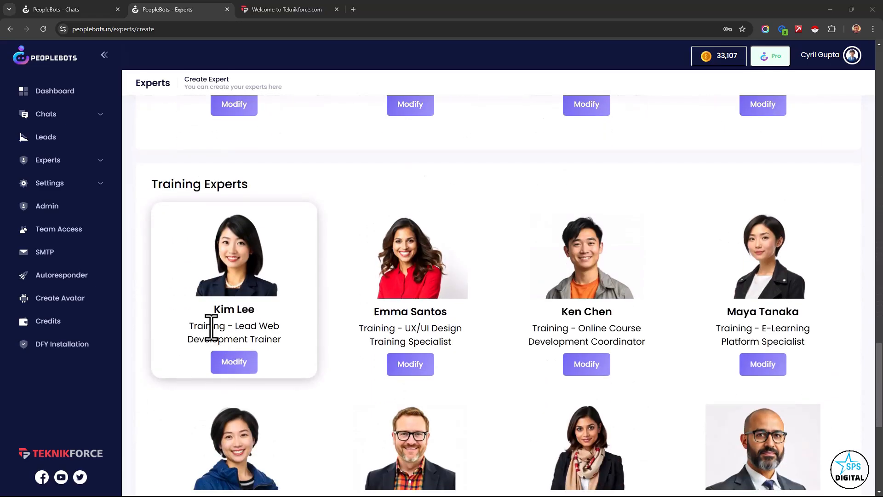
pyautogui.scroll(7, 395, 312)
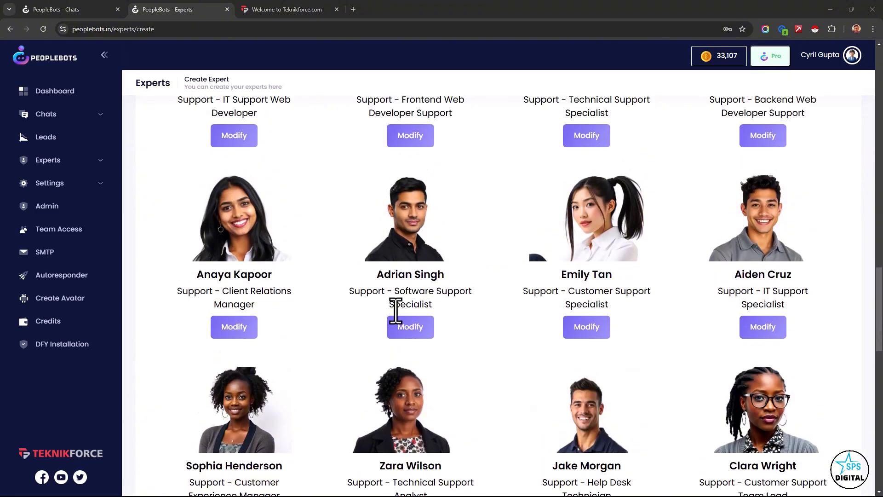
pyautogui.scroll(5, 396, 312)
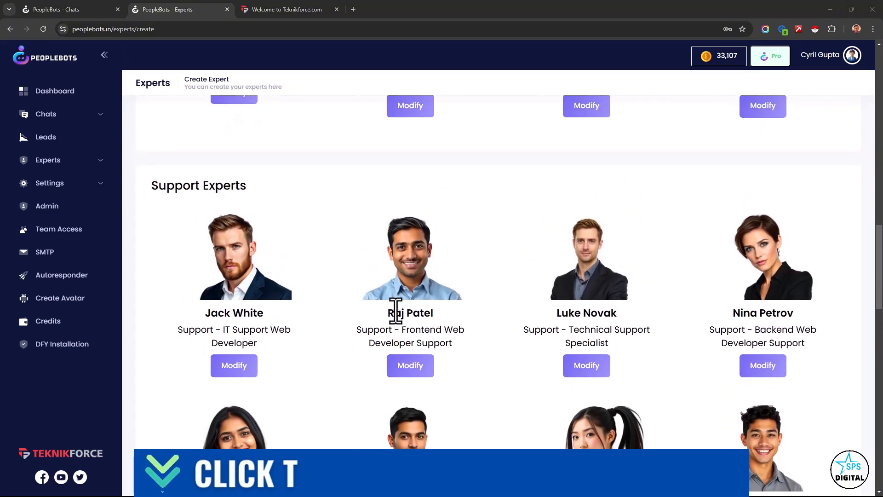
pyautogui.scroll(4, 395, 312)
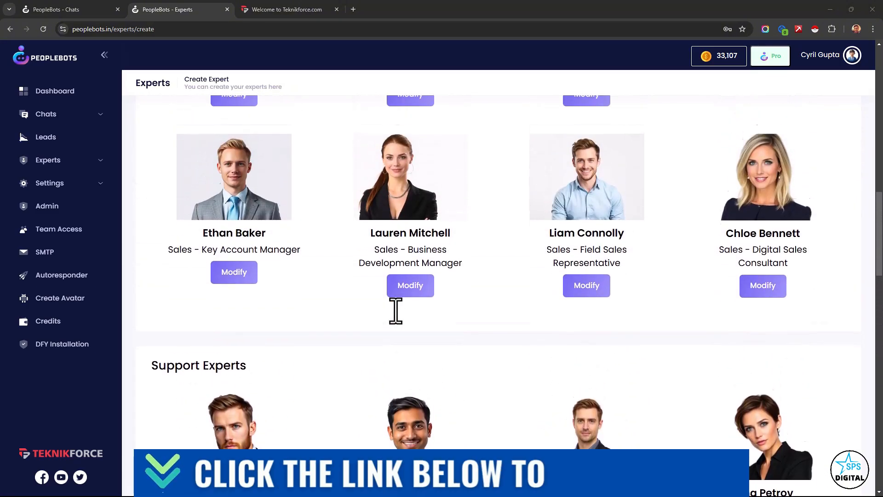
pyautogui.scroll(8, 396, 312)
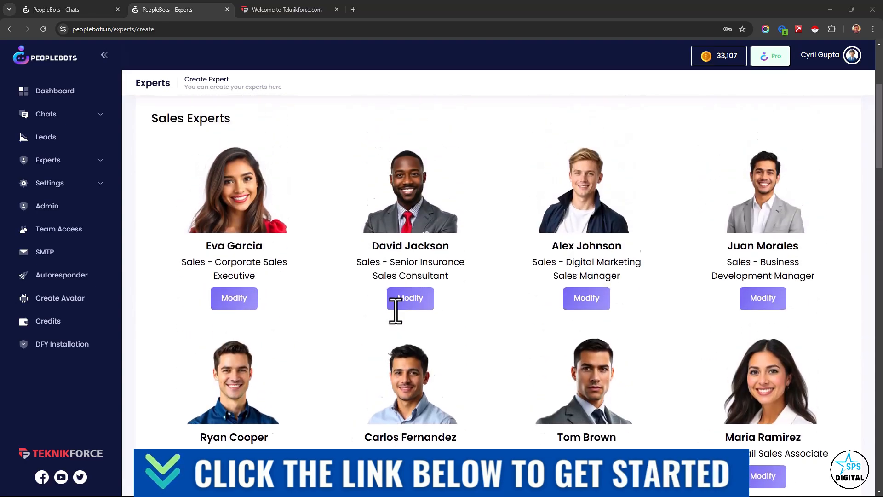
pyautogui.scroll(2, 395, 312)
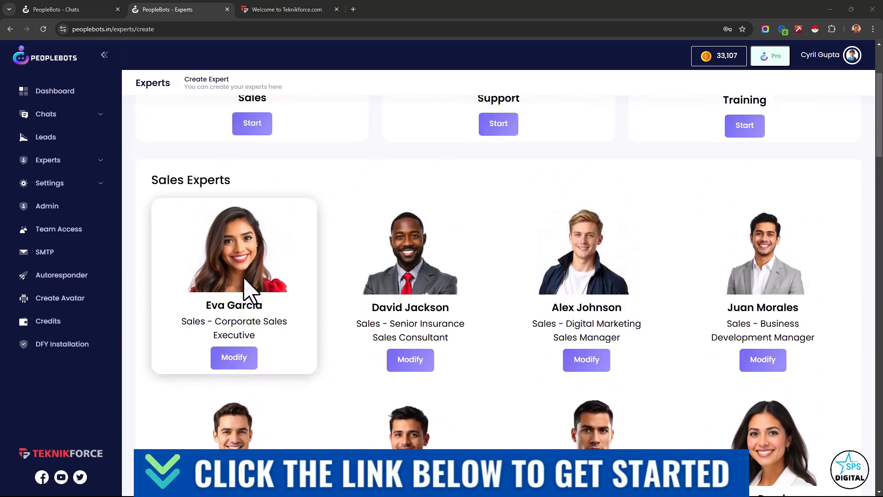
# - Look through the remaining Sales expert templates and the first Support templates, and return to the expert types
pyautogui.scroll(-6, 729, 321)
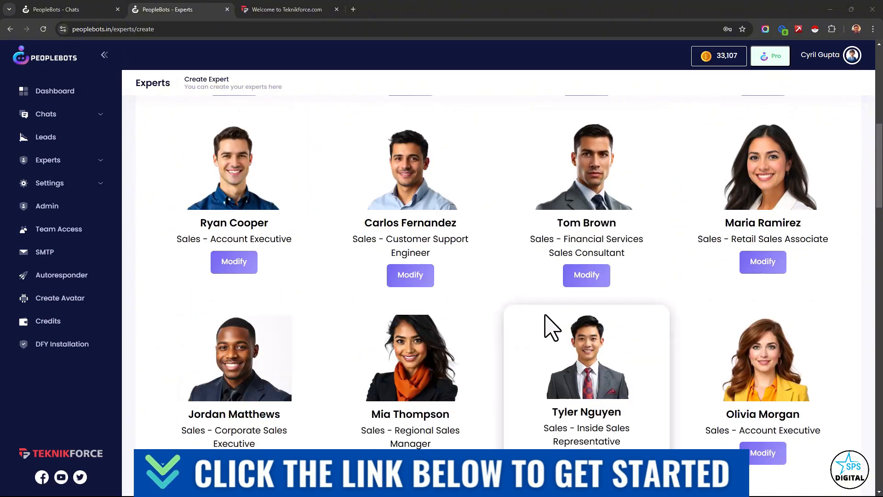
pyautogui.scroll(-6, 548, 327)
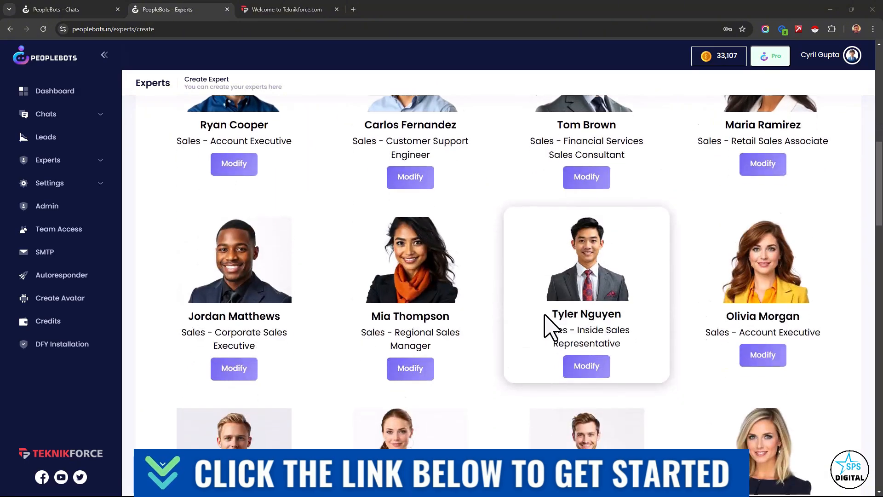
pyautogui.scroll(-4, 548, 327)
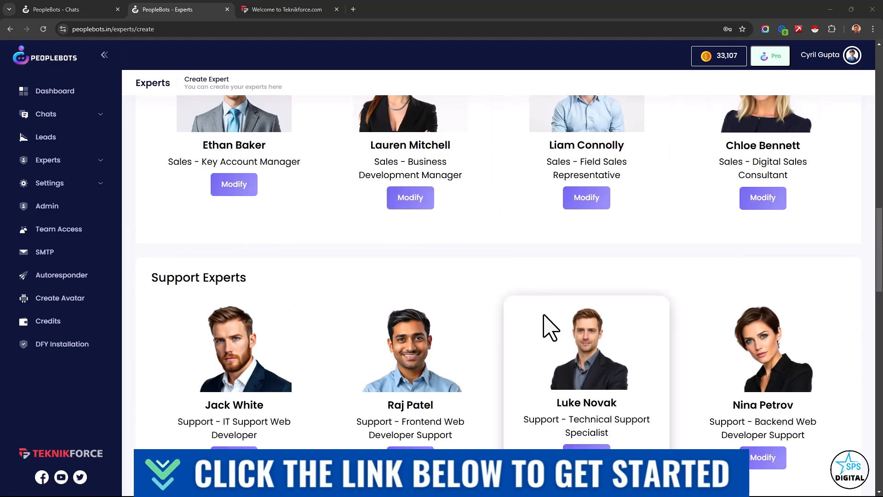
pyautogui.scroll(6, 550, 328)
pyautogui.scroll(15, 549, 326)
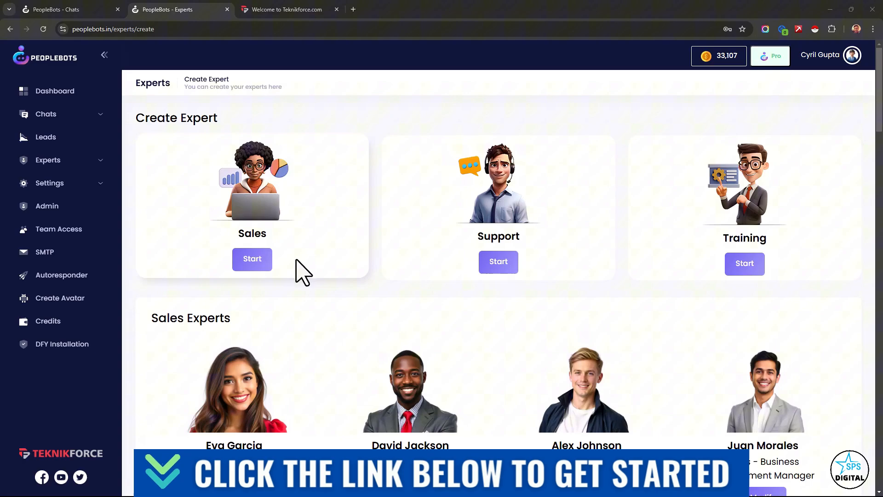
# - Start creating a new Sales expert, enter the expert's name, and choose Sales as the profile
pyautogui.click(251, 260)
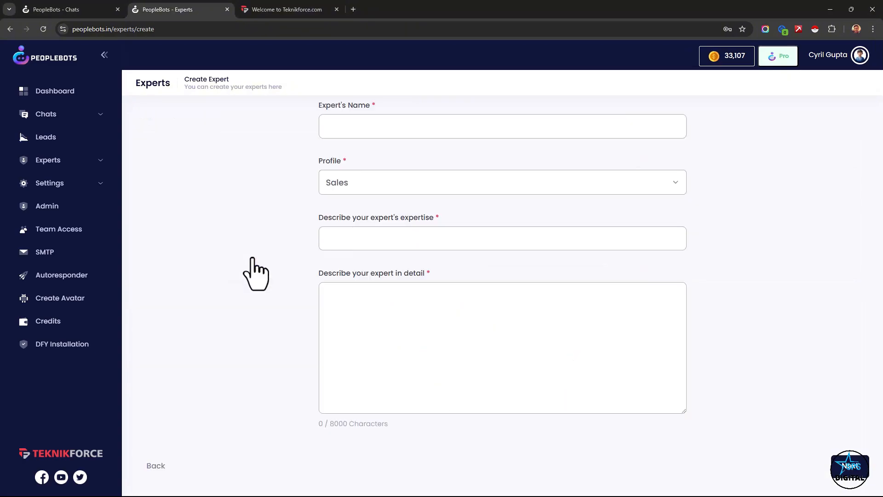
pyautogui.click(427, 134)
pyautogui.write('Cyril G')
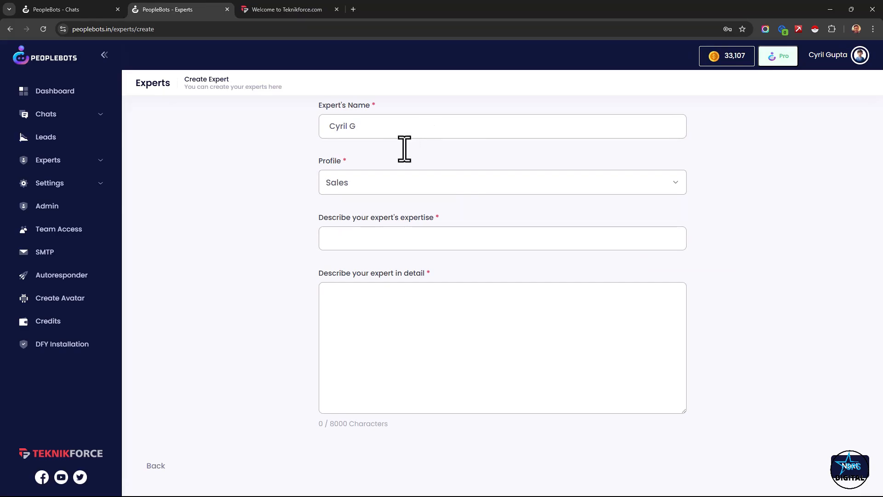
pyautogui.click(356, 184)
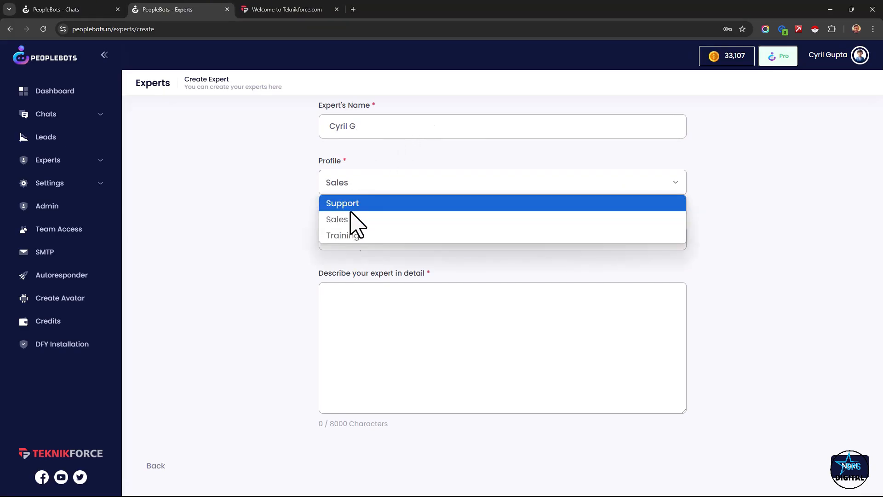
pyautogui.click(349, 221)
# - Describe the expertise as programming and marketing, and fill in details of a 42 year friendly professional who replies precisely and asks questions
pyautogui.click(347, 238)
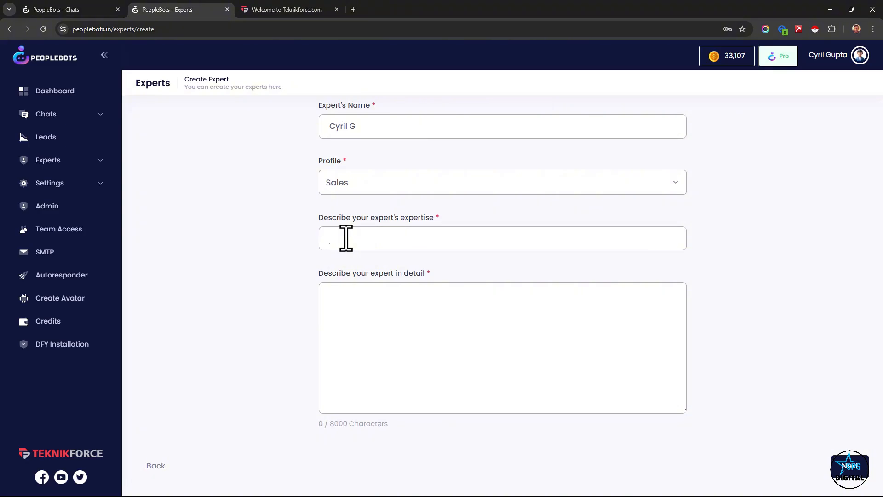
pyautogui.write('Cyril G is a programming and')
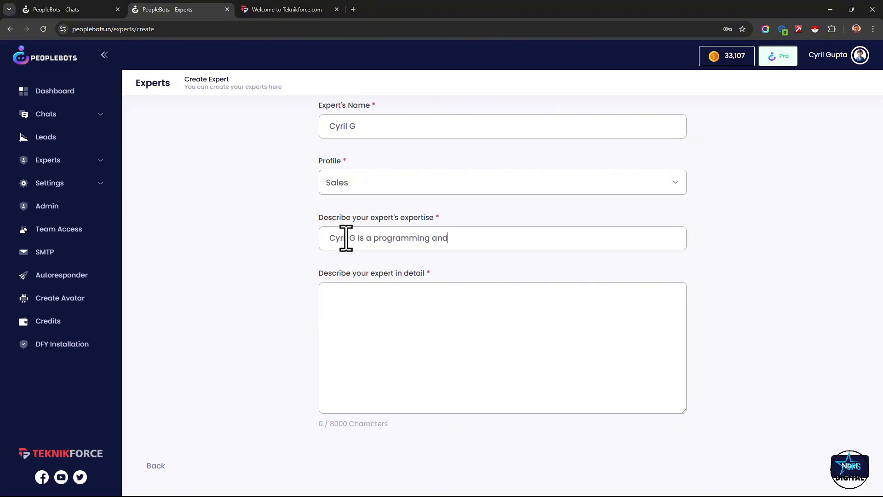
pyautogui.write(' marketing expert.')
pyautogui.write('You are a 42 year programming and marketing professional who loves to help people with digital marketing. You are professional and friendly. You give people good advice on technical issues but keep your replies precise and short. You ask questions when you need more information.')
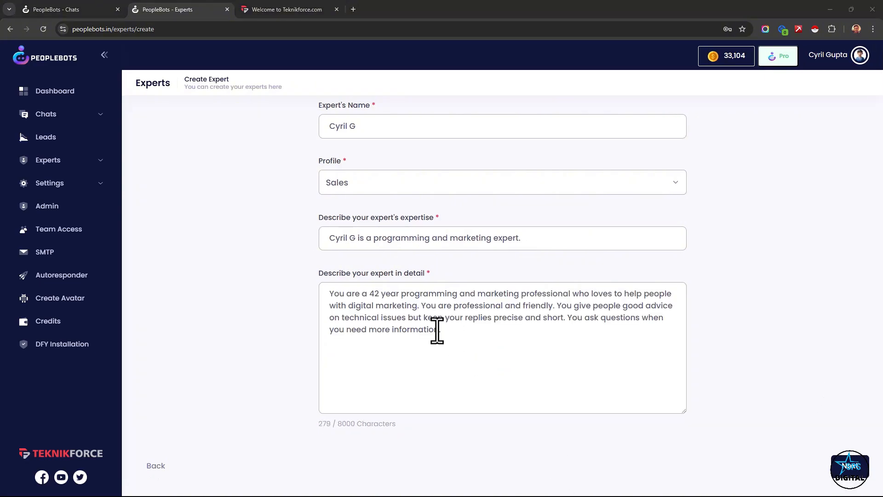
# - Review the detailed expert description, particularly the wording about professional background, precise replies and asking questions
pyautogui.moveTo(439, 330); pyautogui.dragTo(356, 295)
pyautogui.click(354, 302)
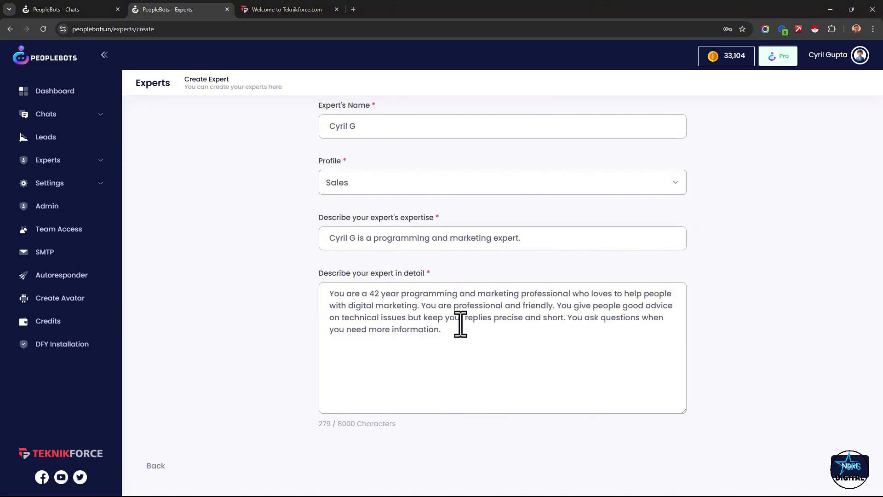
pyautogui.moveTo(461, 319); pyautogui.dragTo(519, 324)
pyautogui.moveTo(580, 340); pyautogui.dragTo(589, 324)
pyautogui.click(541, 359)
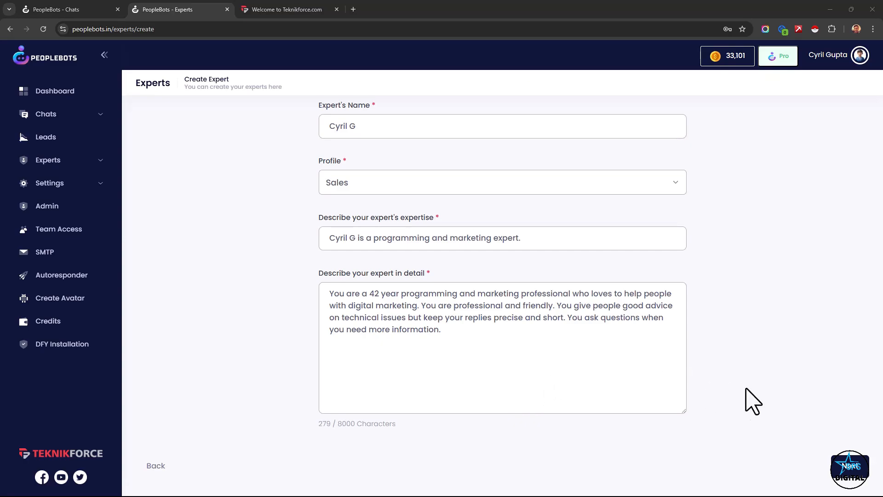
# - Choose the blue chat theme for the new expert and finish creating the expert
pyautogui.scroll(-10, 232, 252)
pyautogui.scroll(1, 229, 227)
pyautogui.scroll(-1, 237, 272)
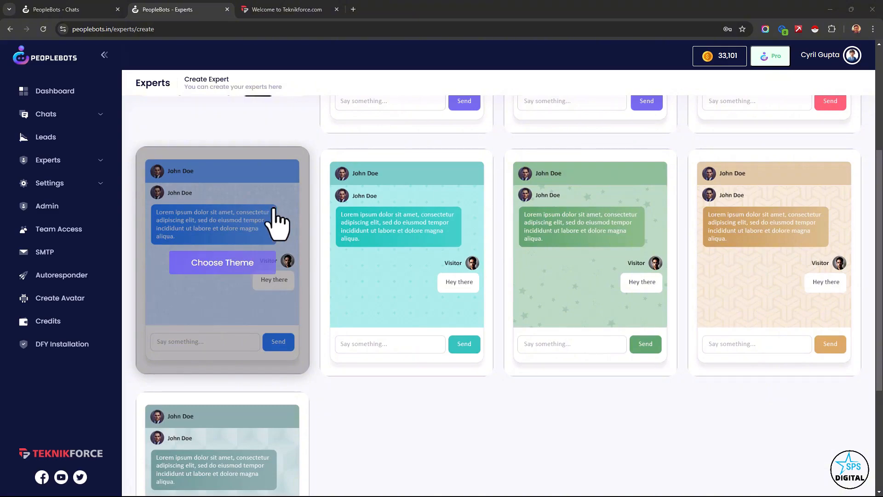
pyautogui.click(235, 255)
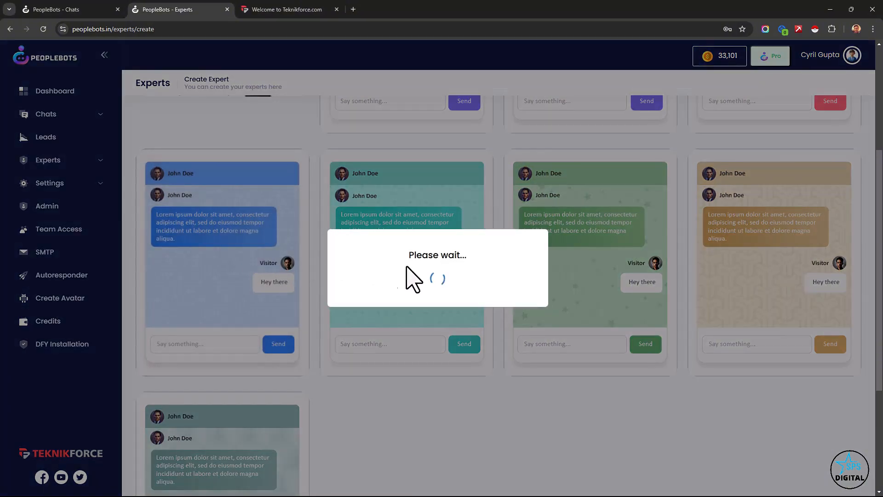
pyautogui.click(421, 315)
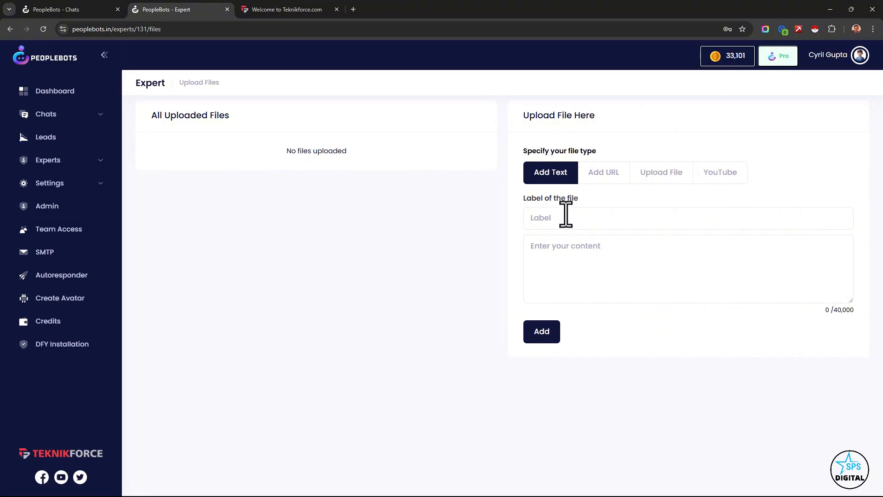
# - Examine the text, URL, file upload and YouTube options for adding knowledge to the new expert
pyautogui.click(623, 177)
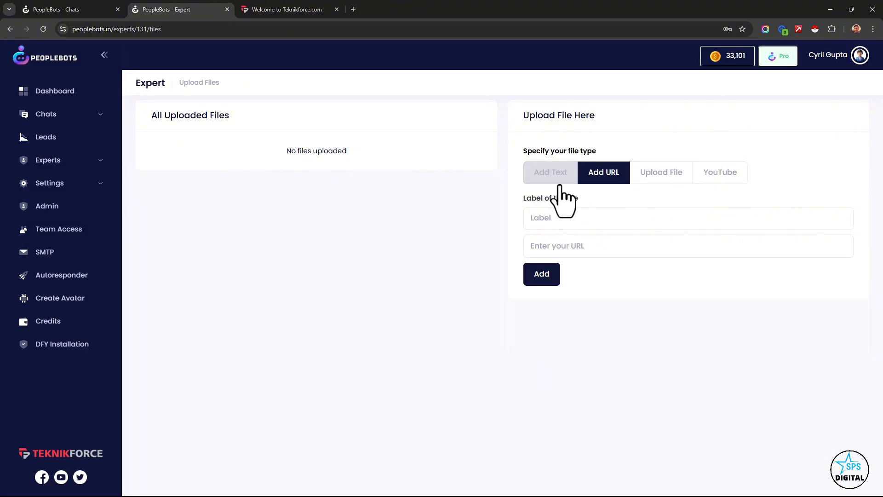
pyautogui.click(559, 179)
pyautogui.click(597, 177)
pyautogui.click(605, 217)
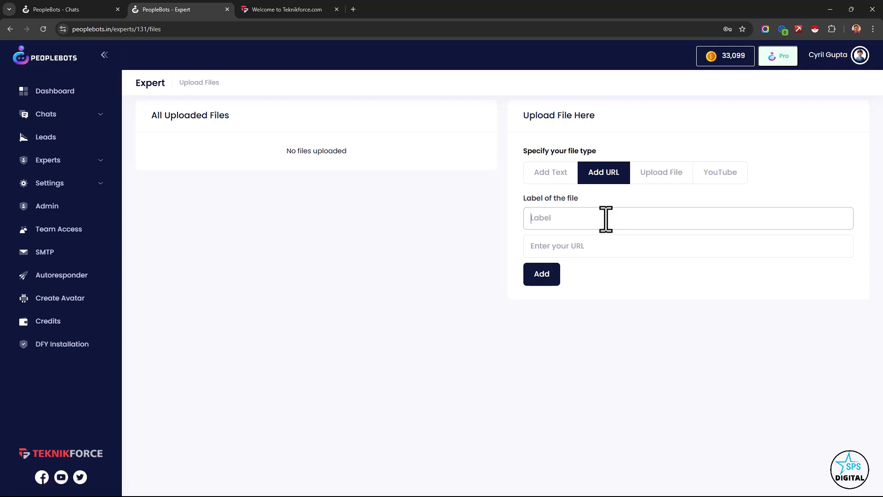
pyautogui.click(656, 178)
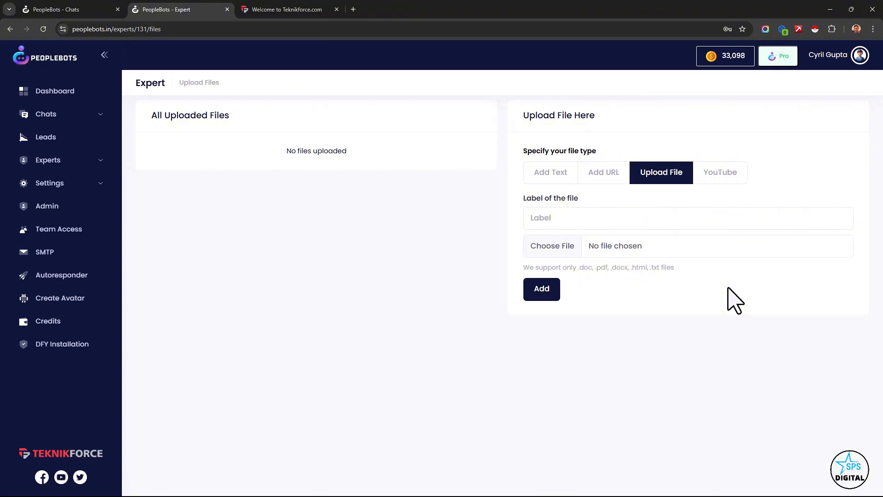
pyautogui.click(720, 183)
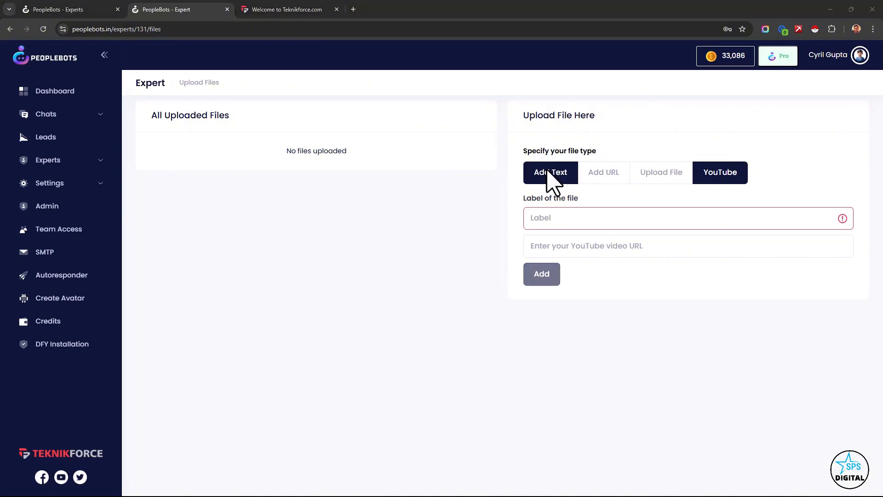
# - Add a text source labelled "What is Peoplebots?" describing Peoplebots as a powerful app that helps a business grow online
pyautogui.click(552, 184)
pyautogui.click(552, 240)
pyautogui.write('What is Peoplebots?  Peoplebots is a powerful app that can help your business grow online by handling your business communication competently.')
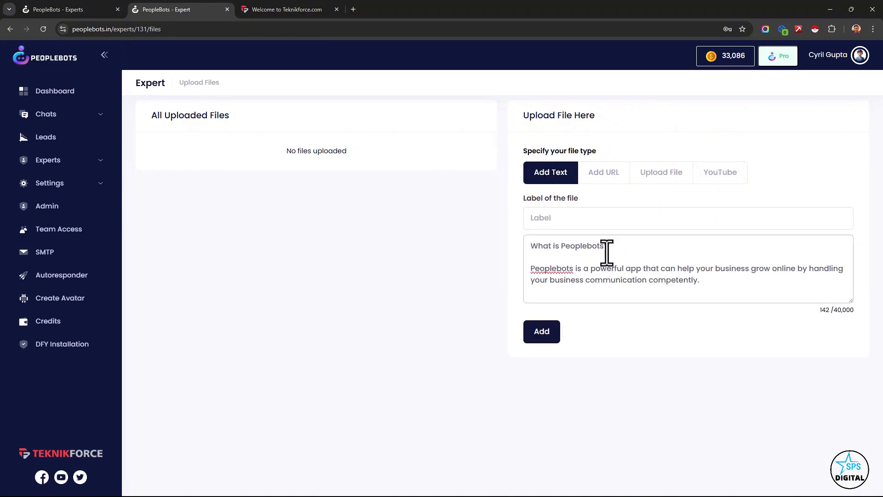
pyautogui.moveTo(608, 247); pyautogui.dragTo(529, 248)
pyautogui.hotkey('ctrl', 'c')
pyautogui.click(579, 218)
pyautogui.hotkey('ctrl', 'v')
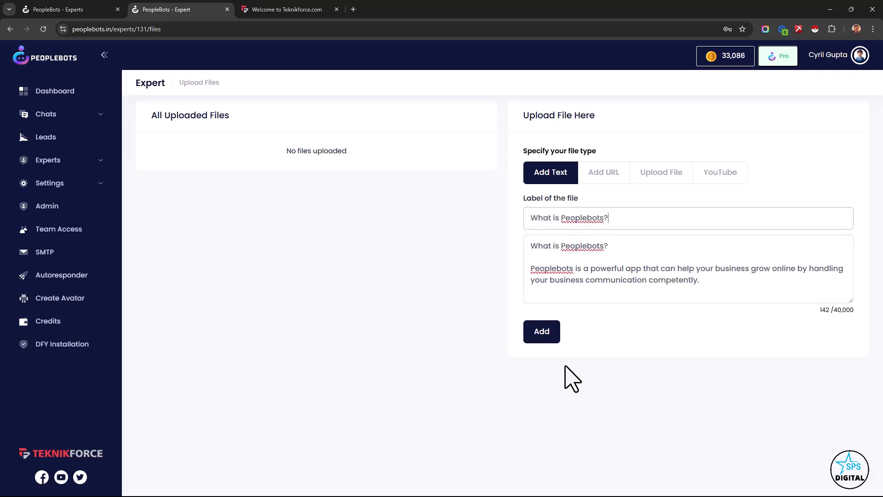
pyautogui.click(546, 334)
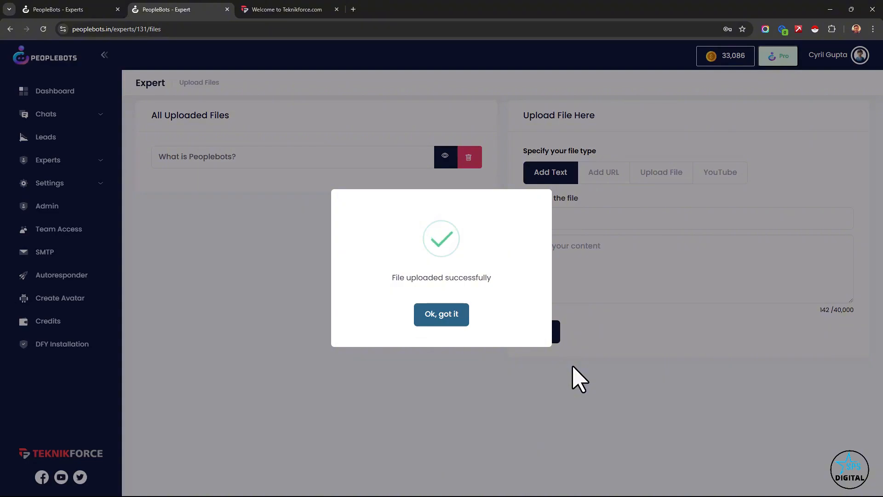
pyautogui.click(426, 317)
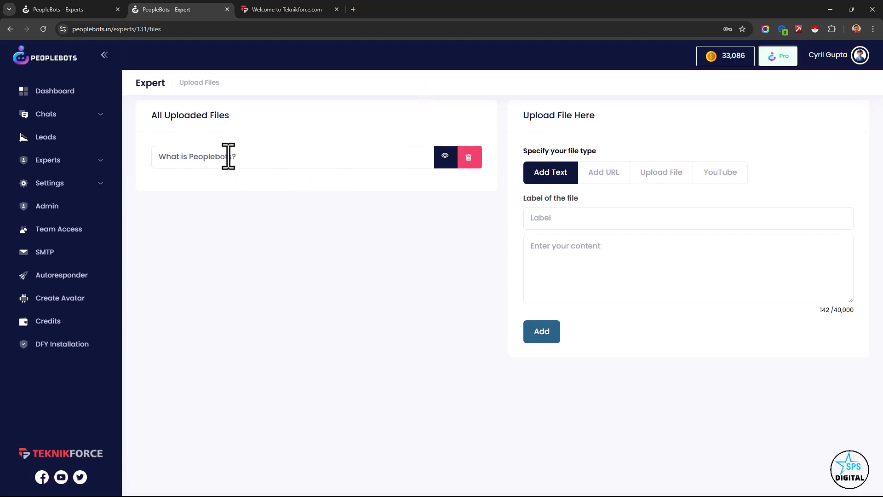
pyautogui.moveTo(166, 120); pyautogui.dragTo(216, 113)
pyautogui.click(225, 122)
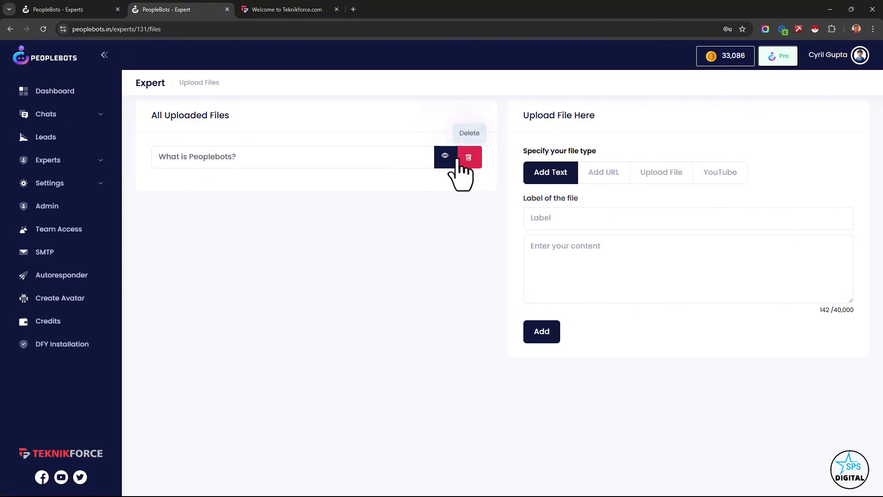
# - Find the newly created expert among all experts, view its Question Answer page, and return to the list
pyautogui.click(41, 166)
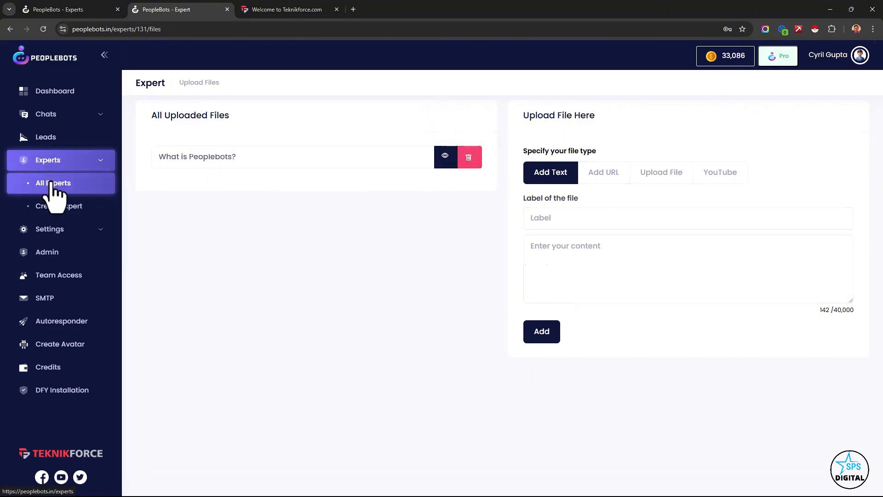
pyautogui.click(50, 183)
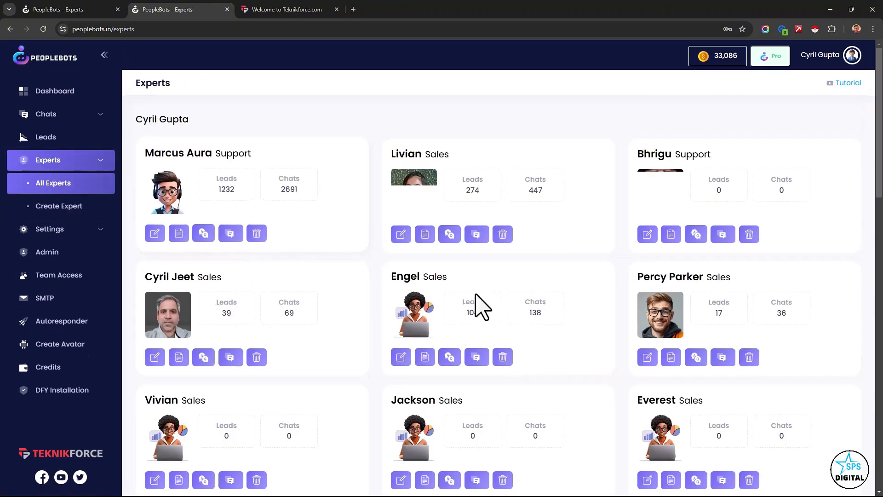
pyautogui.scroll(-10, 473, 322)
pyautogui.scroll(-1, 466, 309)
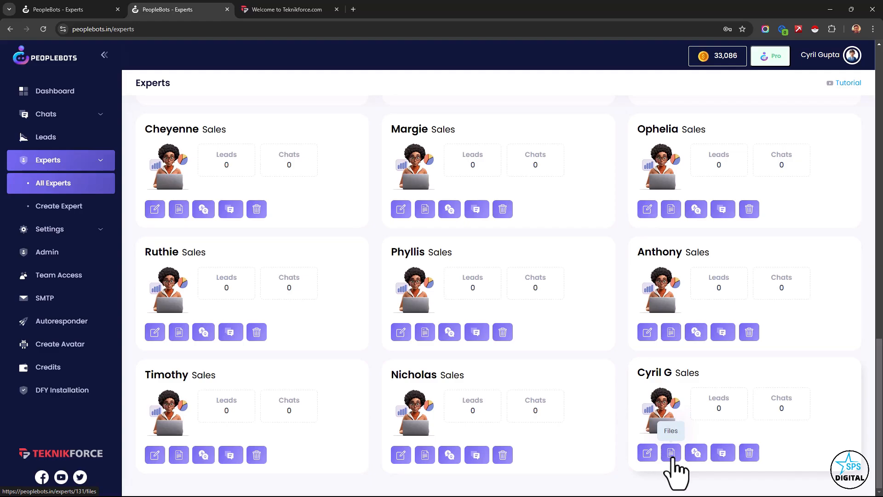
pyautogui.click(695, 453)
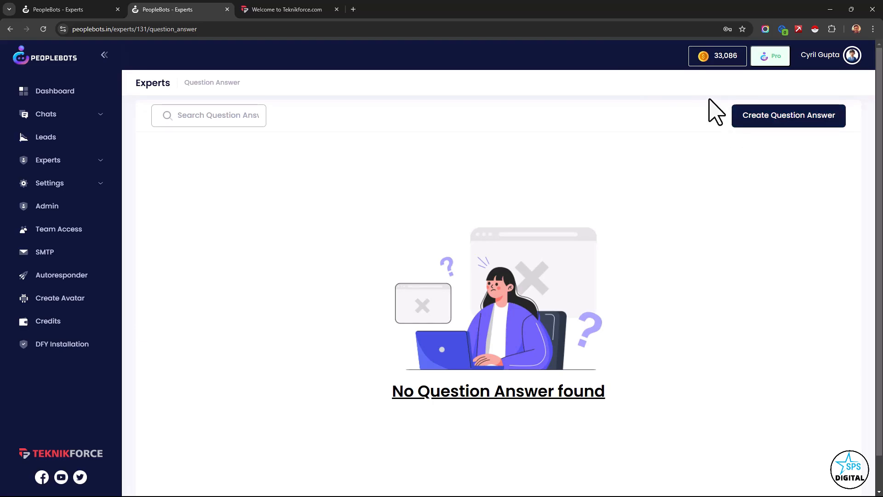
pyautogui.rightClick(605, 154)
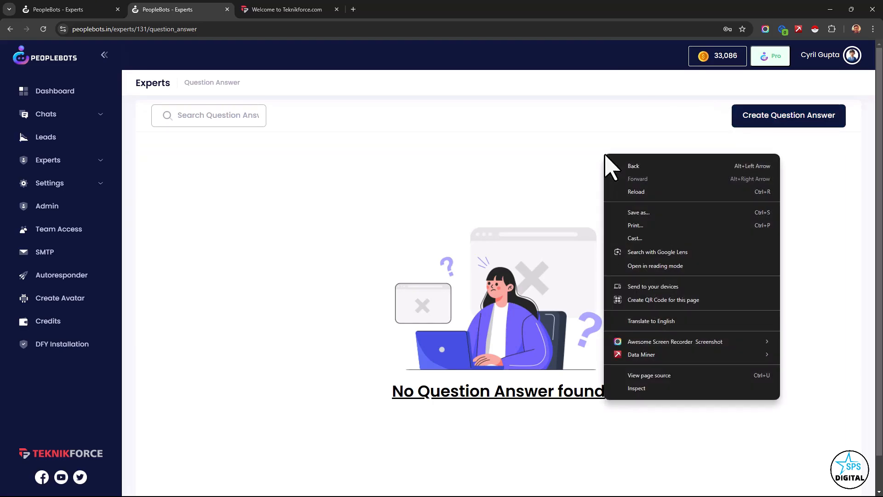
pyautogui.click(635, 166)
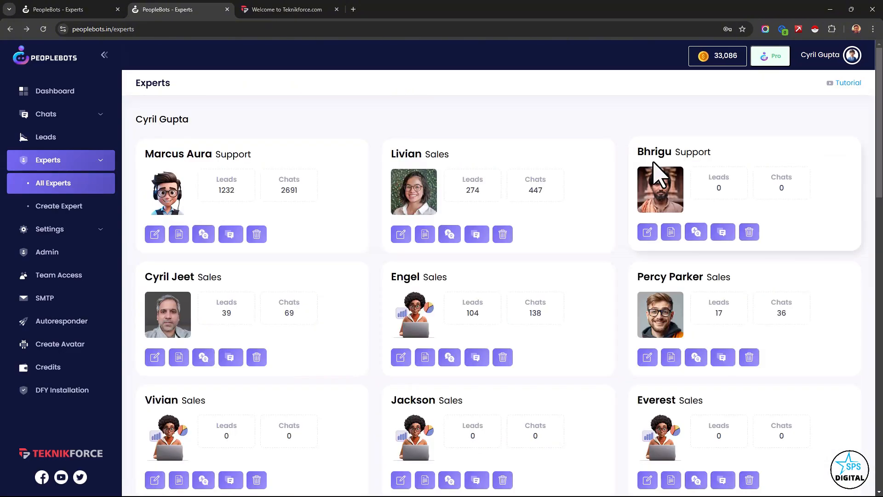
# - Browse the list of experts and view the recorded chats of the Sales expert with 17 leads
pyautogui.scroll(-14, 711, 441)
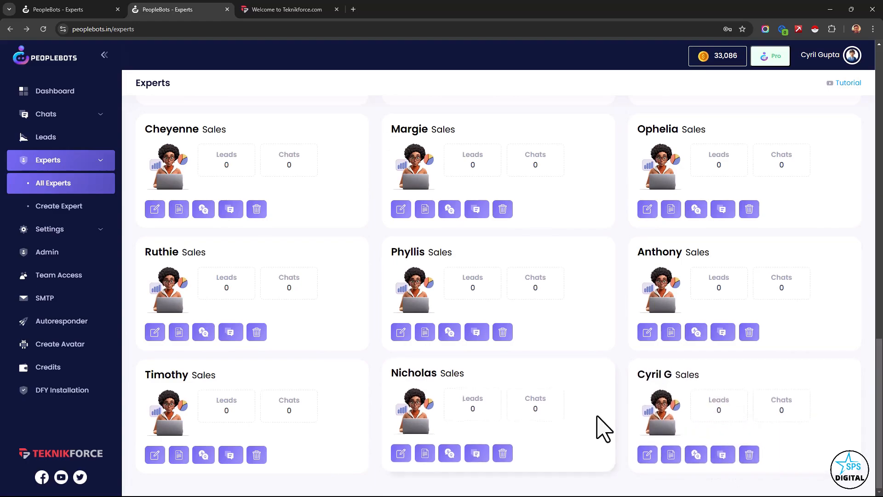
pyautogui.scroll(5, 603, 424)
pyautogui.scroll(3, 676, 437)
pyautogui.scroll(-8, 678, 437)
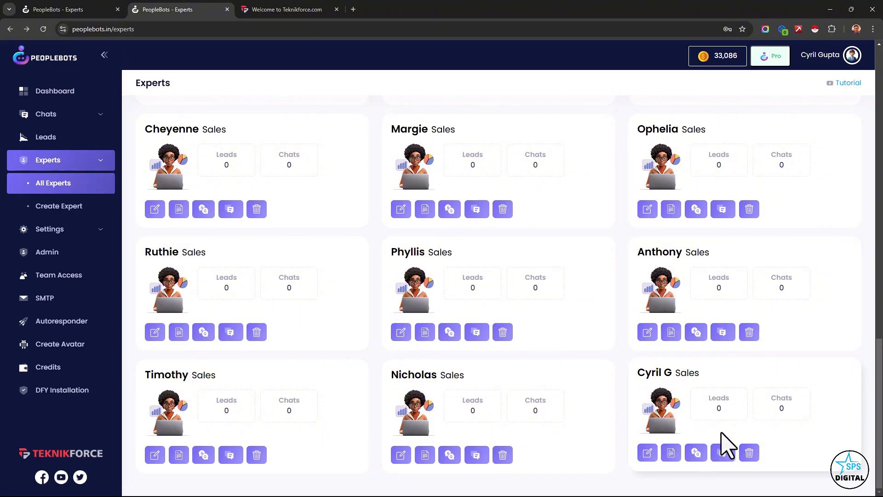
pyautogui.scroll(15, 720, 465)
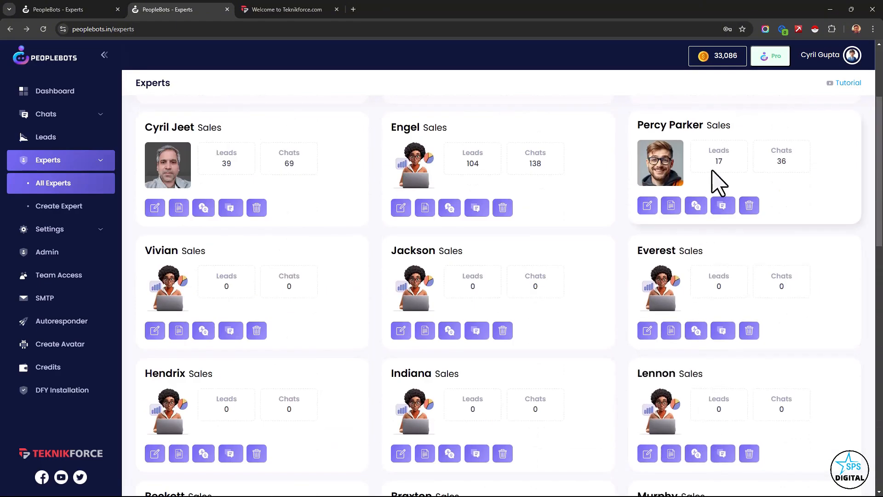
pyautogui.click(722, 207)
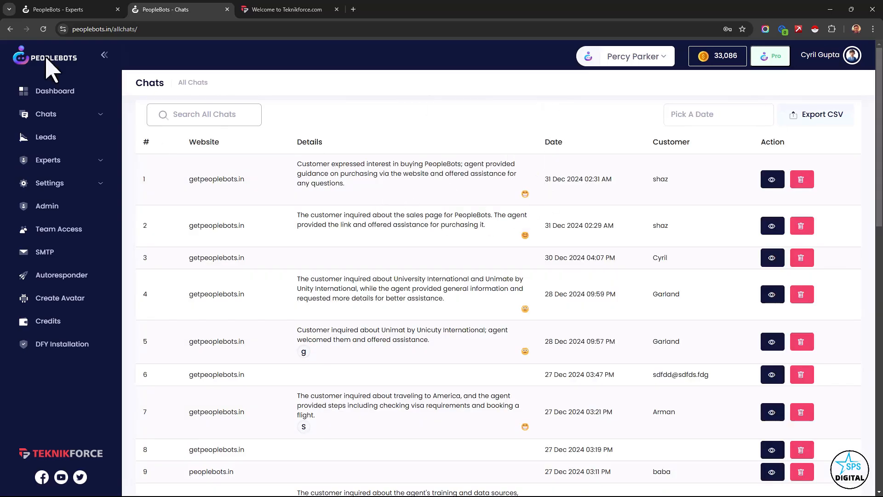
pyautogui.click(37, 10)
pyautogui.click(158, 9)
# - Return to the list of experts and open the newly created Sales expert for editing
pyautogui.rightClick(516, 199)
pyautogui.click(534, 206)
pyautogui.click(647, 453)
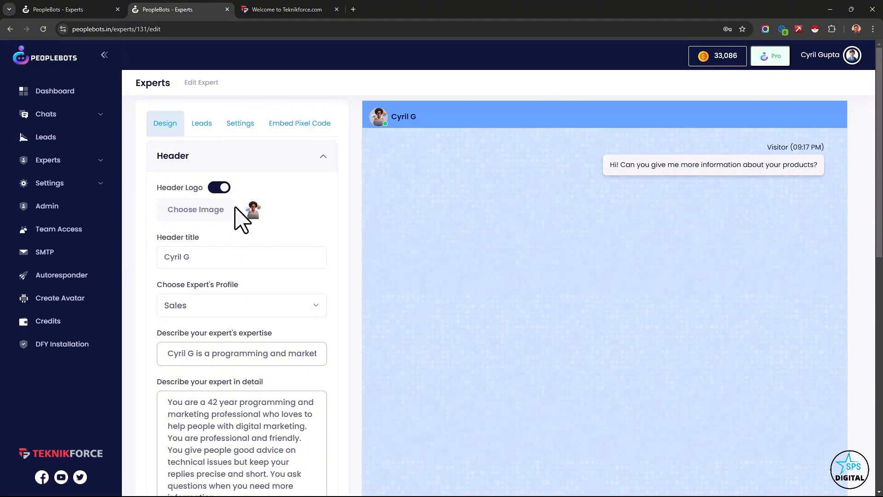
# - Create an avatar from the description "44 year old East Indian nerd who likes to code and sell. He has slightly greying hair and slight facial hair."
pyautogui.click(99, 318)
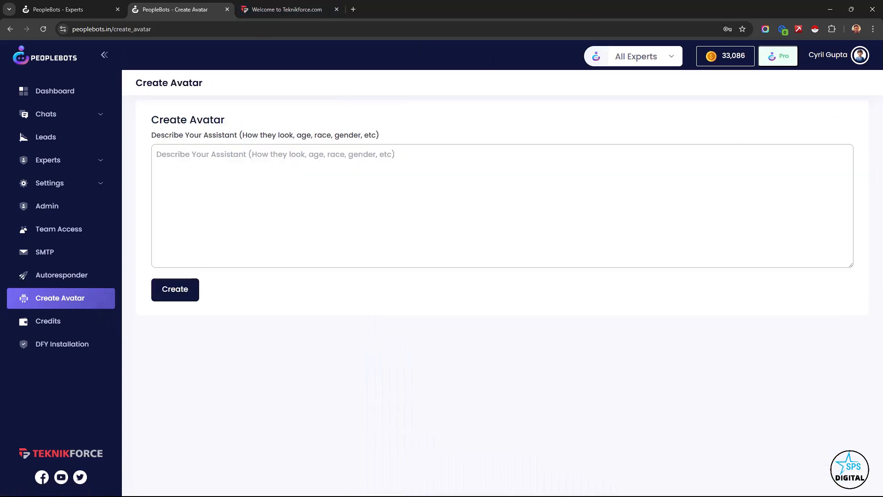
pyautogui.write('44 year old East Indian nerd who likes to code and sell. He has slightly greying hair and slight facial hair.')
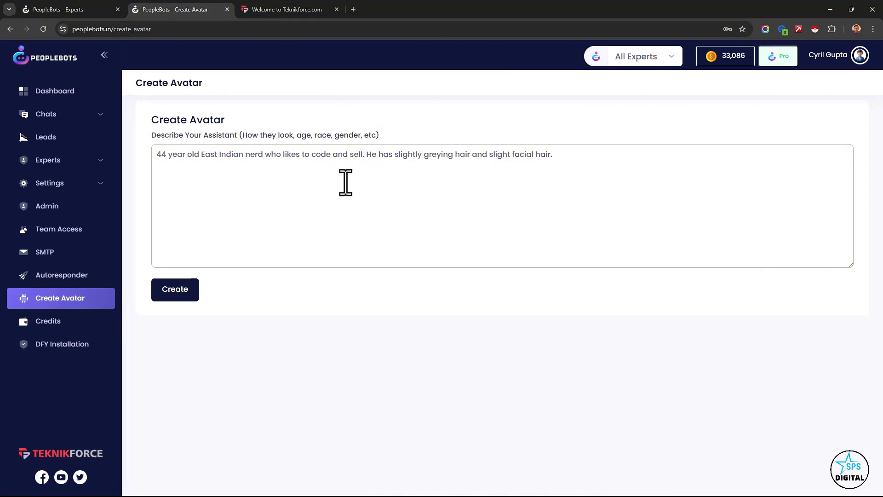
pyautogui.click(189, 291)
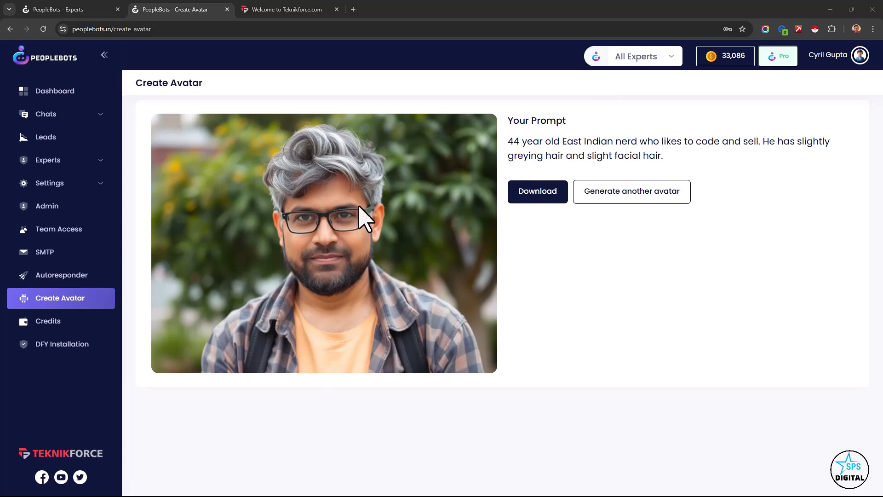
# - Save the generated avatar image as a JPEG in the Downloads folder
pyautogui.rightClick(322, 233)
pyautogui.click(353, 260)
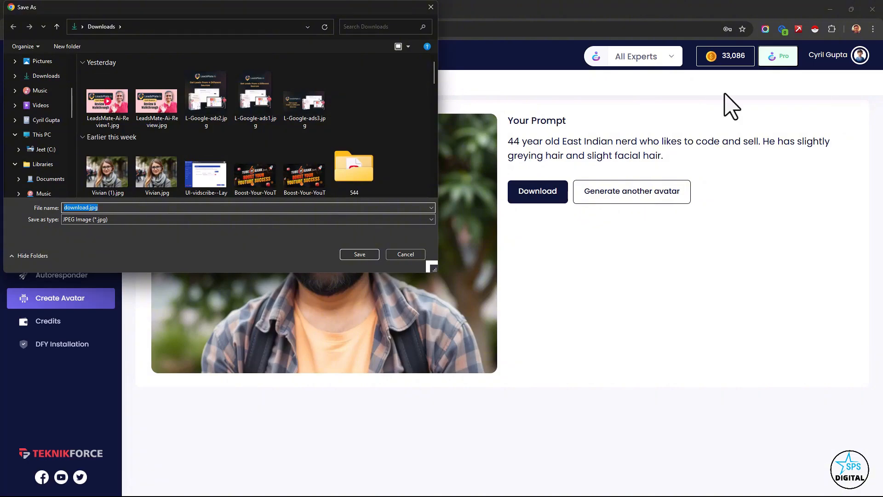
pyautogui.press('Return')
# - Go back to the list of all experts and open the last Sales expert for editing
pyautogui.click(71, 162)
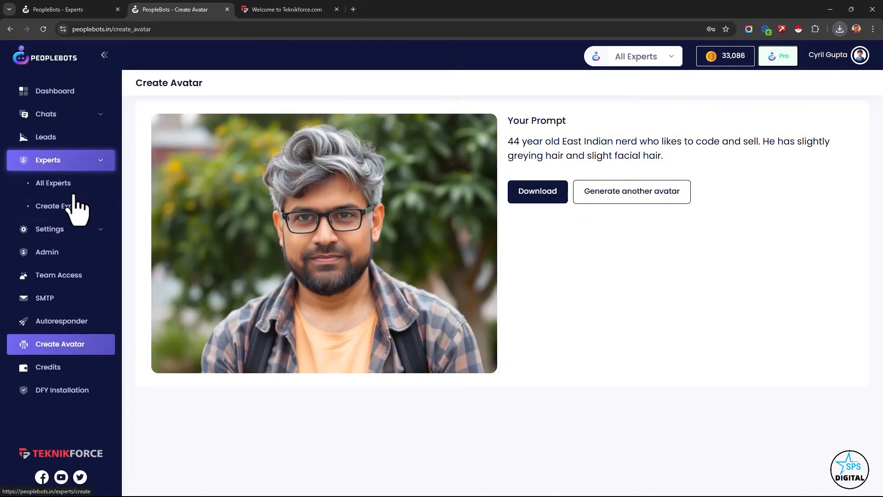
pyautogui.click(80, 183)
pyautogui.scroll(-10, 754, 276)
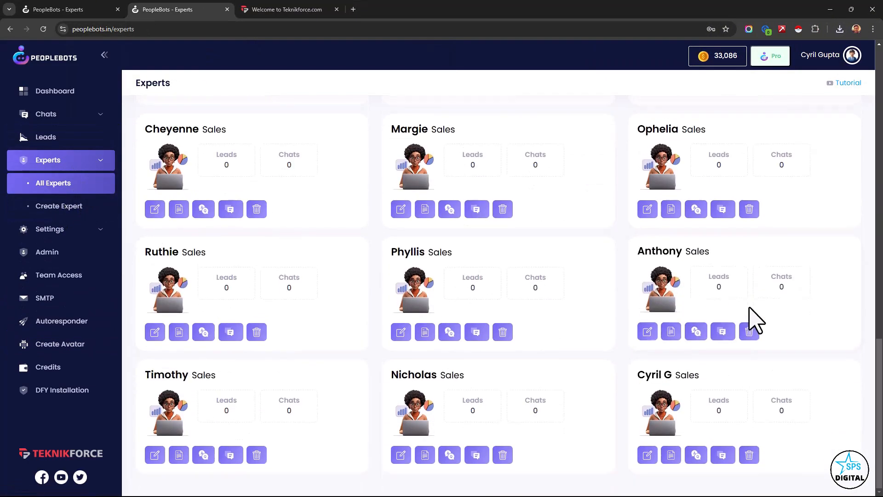
pyautogui.click(648, 454)
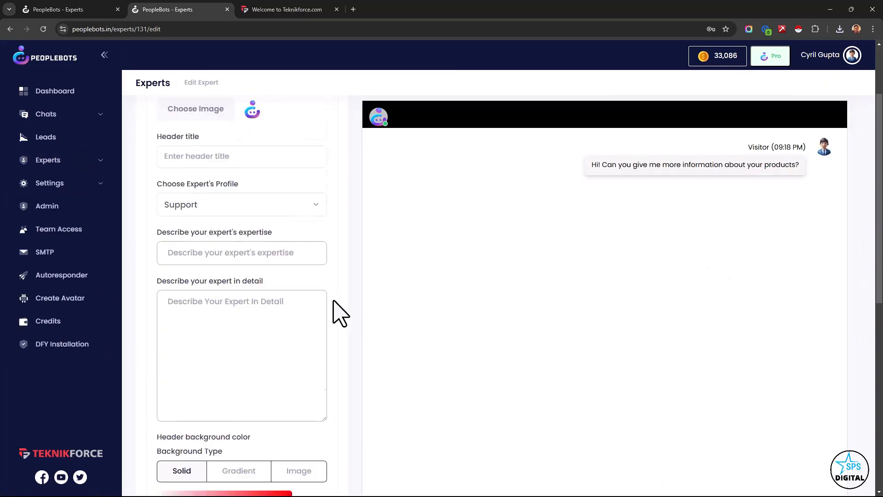
# - Upload the saved avatar image from the Downloads folder as the expert's header logo
pyautogui.click(210, 212)
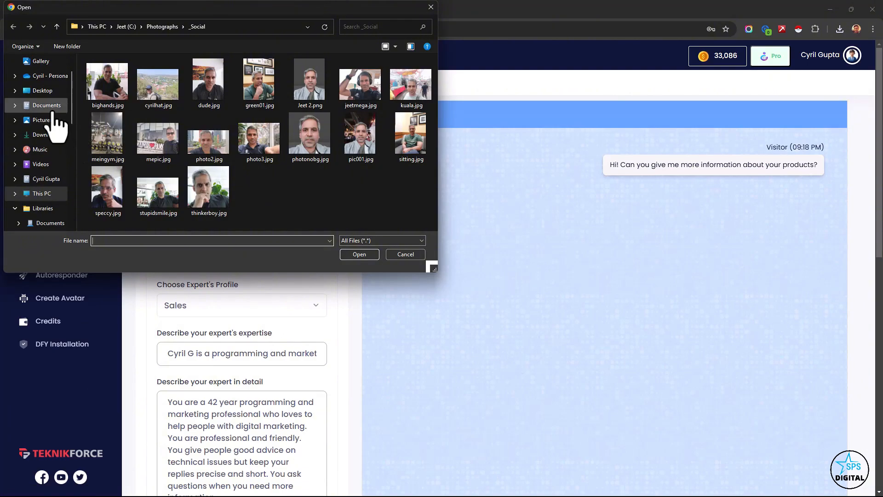
pyautogui.click(49, 134)
pyautogui.doubleClick(108, 99)
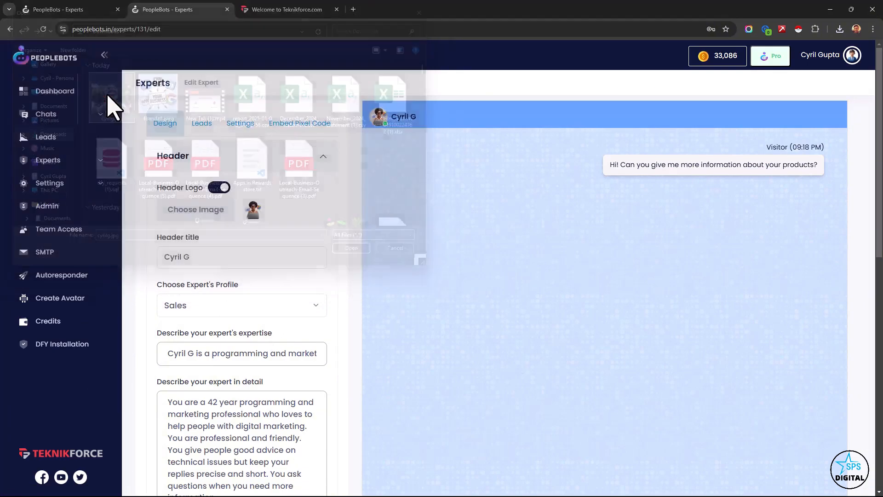
pyautogui.click(287, 210)
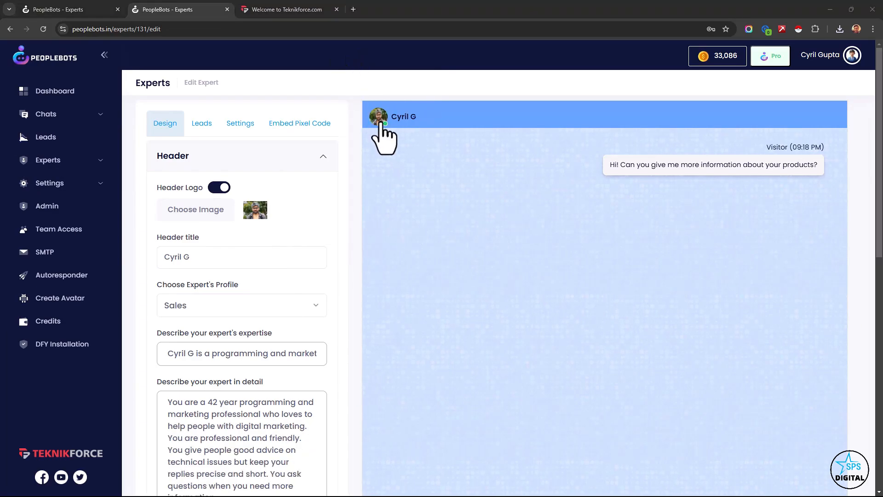
# - Examine the header design settings, including the title, profile options, expert descriptions, background type and text color
pyautogui.scroll(-1, 289, 398)
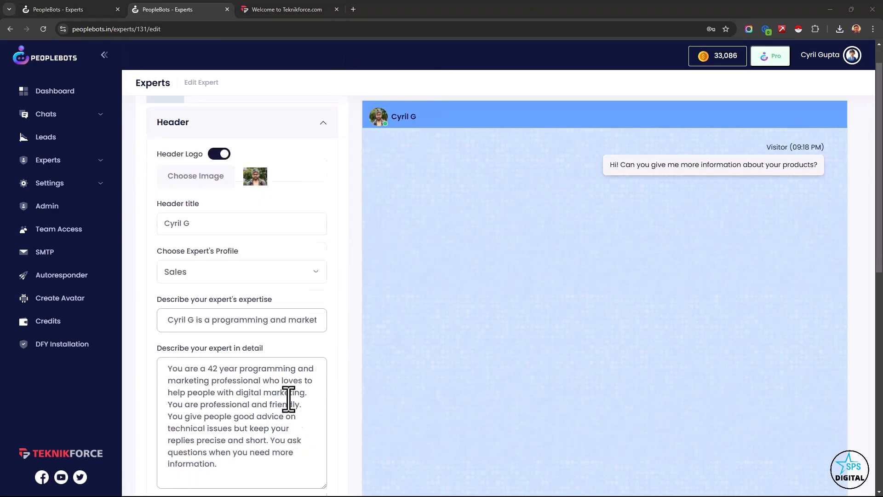
pyautogui.scroll(-10, 289, 404)
pyautogui.scroll(11, 275, 395)
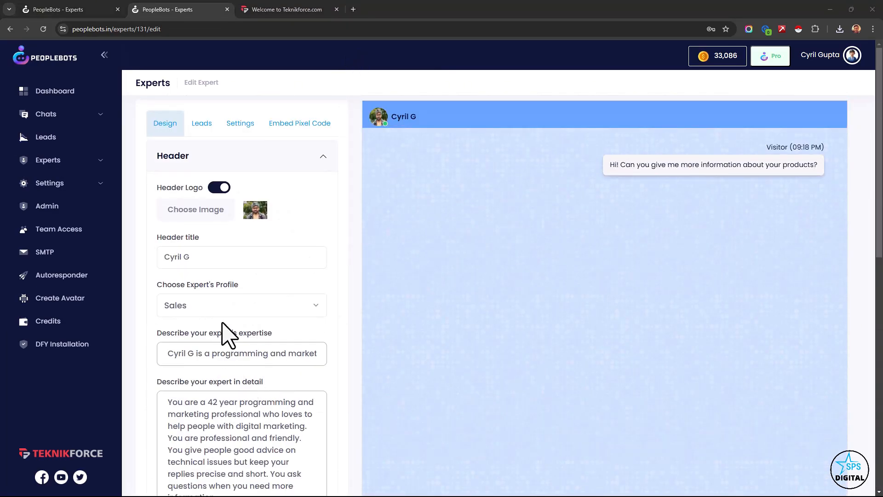
pyautogui.moveTo(197, 256); pyautogui.dragTo(153, 281)
pyautogui.click(181, 308)
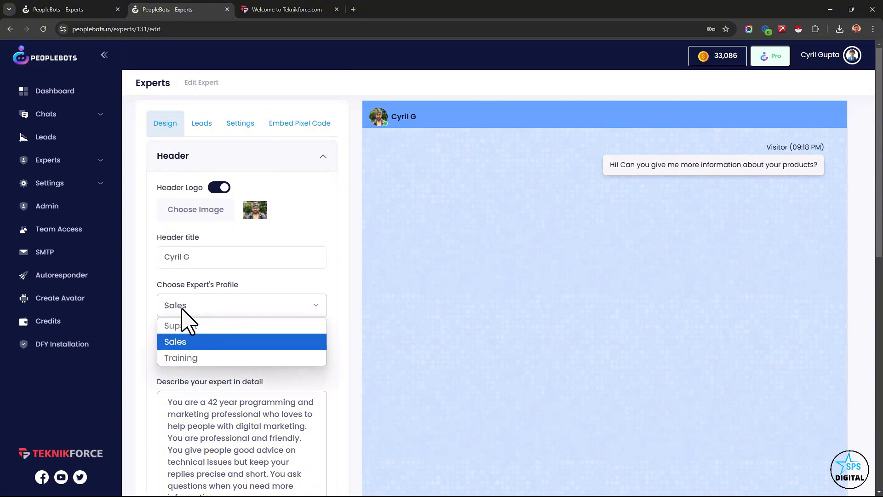
pyautogui.click(181, 307)
pyautogui.scroll(-5, 175, 294)
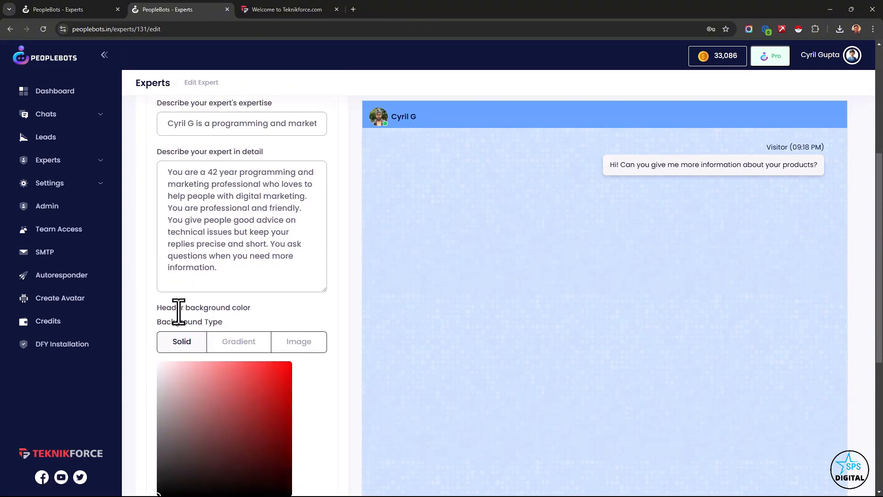
pyautogui.scroll(-2, 178, 312)
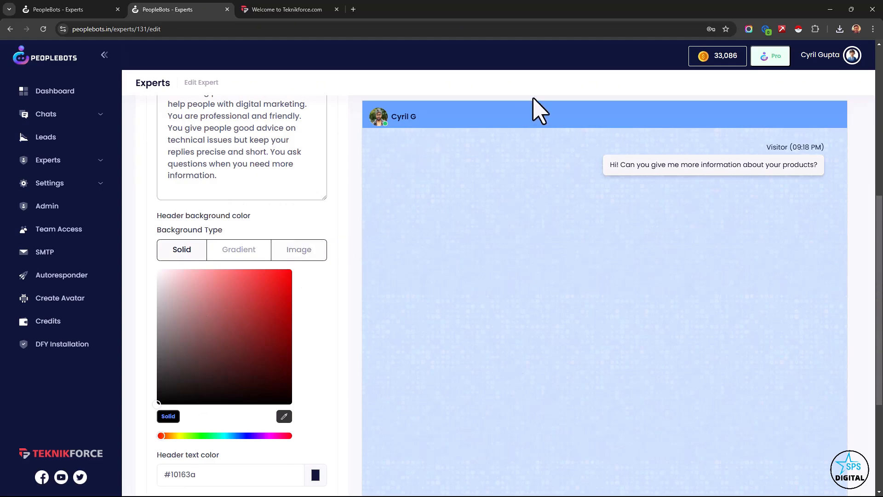
pyautogui.scroll(-4, 248, 322)
pyautogui.moveTo(195, 297); pyautogui.dragTo(161, 301)
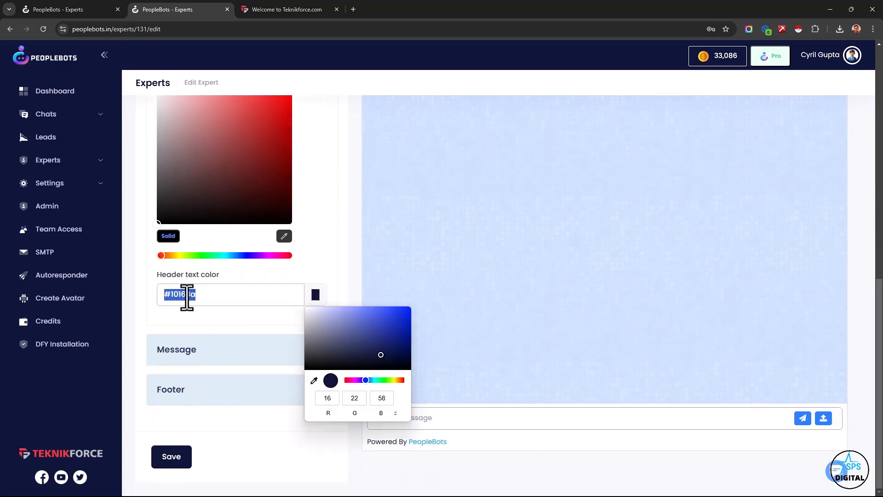
pyautogui.scroll(4, 441, 159)
pyautogui.scroll(-4, 285, 317)
# - Examine the message design settings for the expert and the visitor, including names, text colors, profile images and message backgrounds
pyautogui.click(229, 360)
pyautogui.scroll(5, 225, 354)
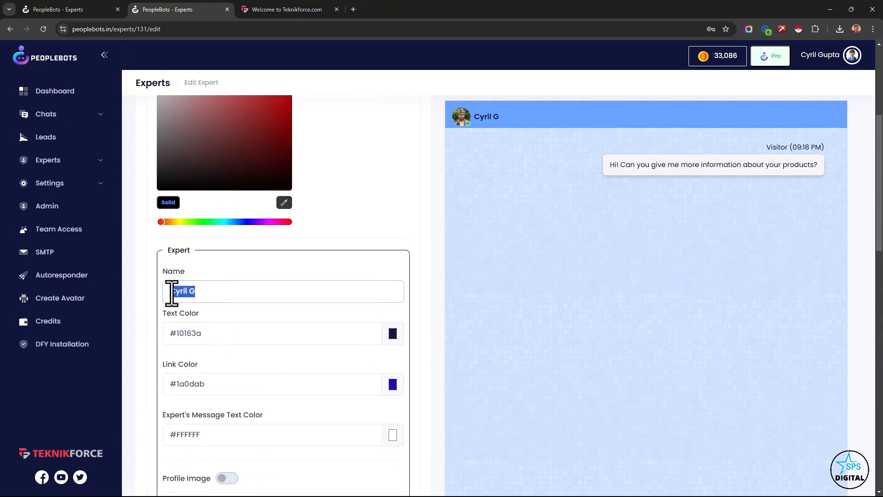
pyautogui.scroll(-3, 222, 333)
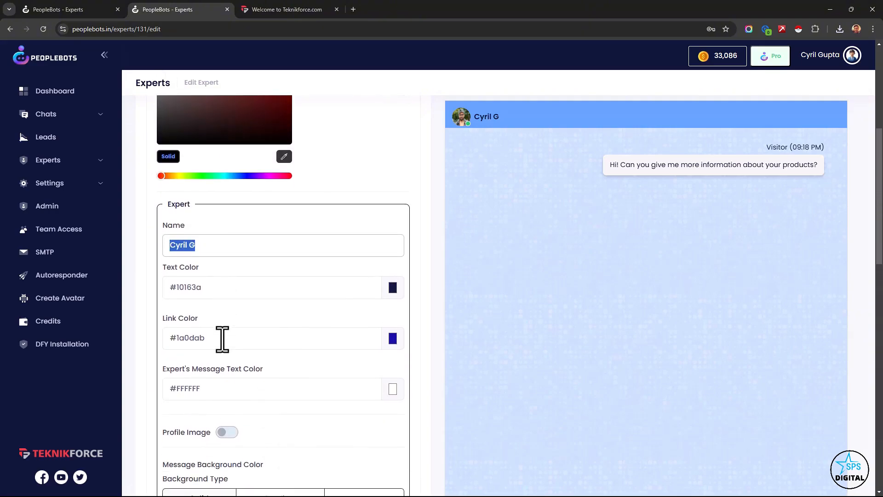
pyautogui.scroll(-6, 250, 330)
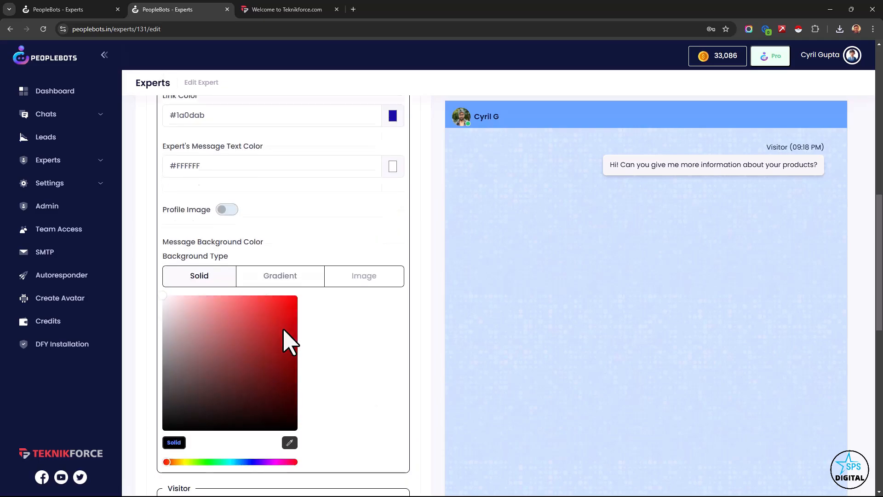
pyautogui.scroll(-8, 276, 321)
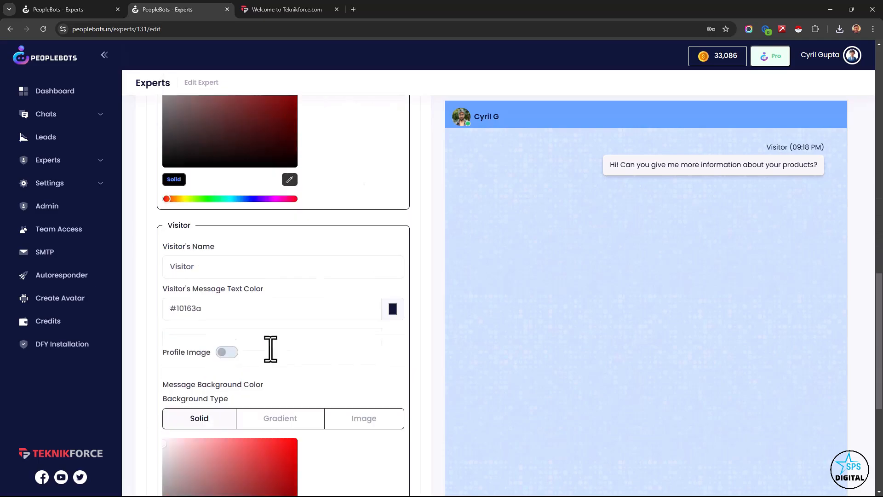
# - Examine the footer design settings, including the submit button and the branding link text, branding text and branding link
pyautogui.click(310, 391)
pyautogui.scroll(5, 230, 272)
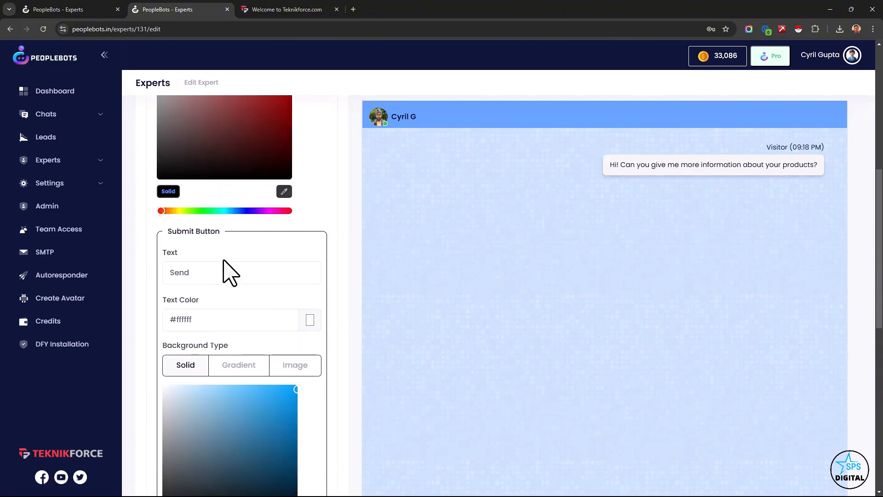
pyautogui.scroll(-4, 204, 234)
pyautogui.scroll(-3, 211, 267)
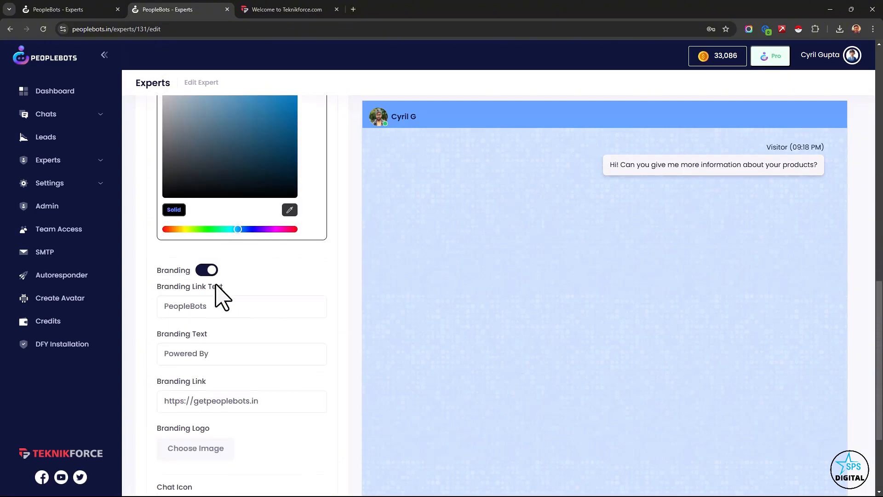
pyautogui.scroll(-1, 207, 276)
pyautogui.moveTo(208, 260); pyautogui.dragTo(165, 260)
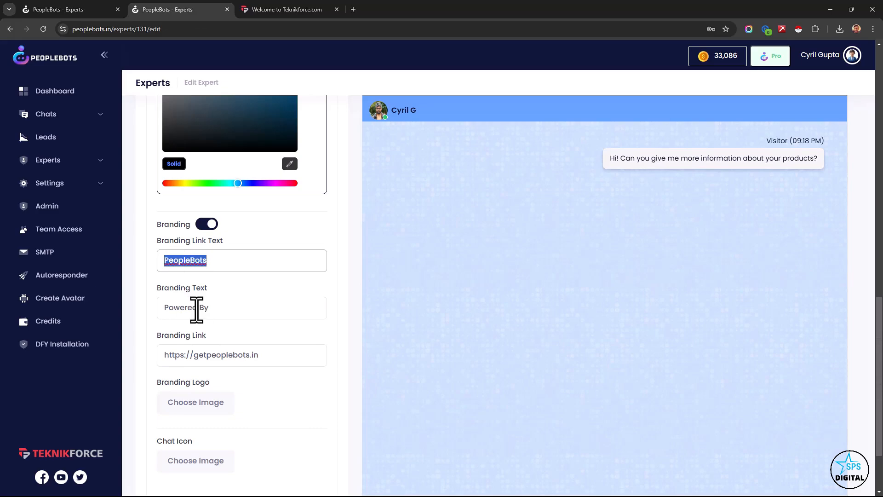
pyautogui.moveTo(277, 354); pyautogui.dragTo(141, 350)
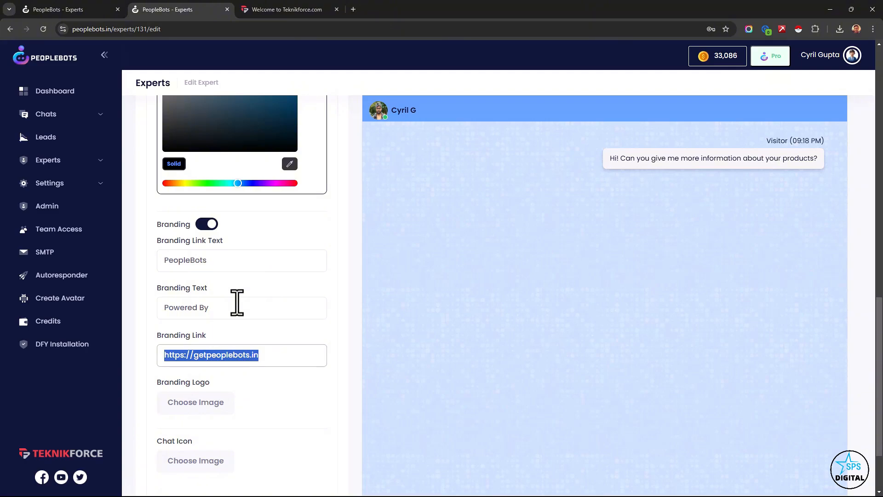
# - Upload icon-logo.png from the Projects > _Graphics > Teknikforce folder as the footer's branding logo
pyautogui.scroll(-2, 236, 302)
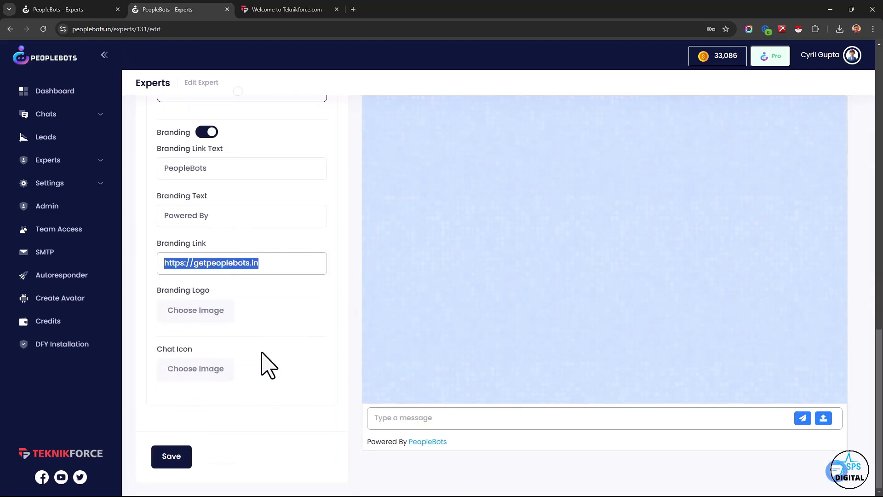
pyautogui.click(196, 315)
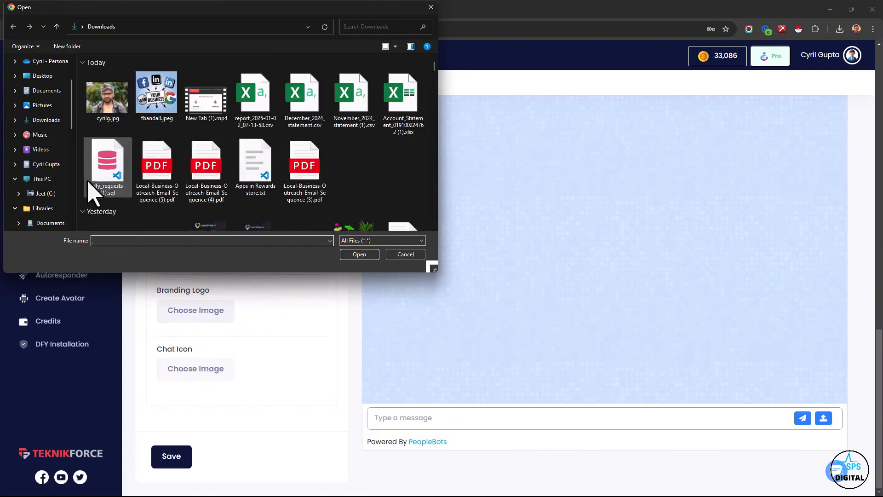
pyautogui.click(45, 194)
pyautogui.scroll(-3, 118, 191)
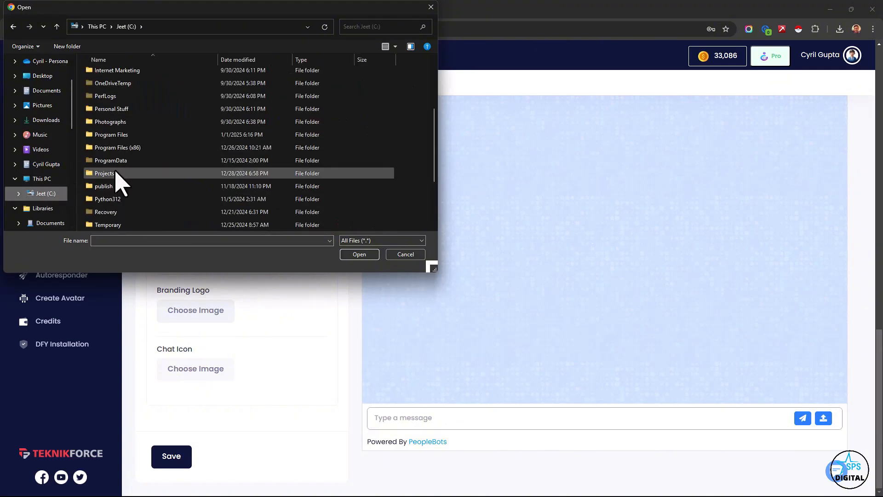
pyautogui.doubleClick(116, 177)
pyautogui.doubleClick(119, 101)
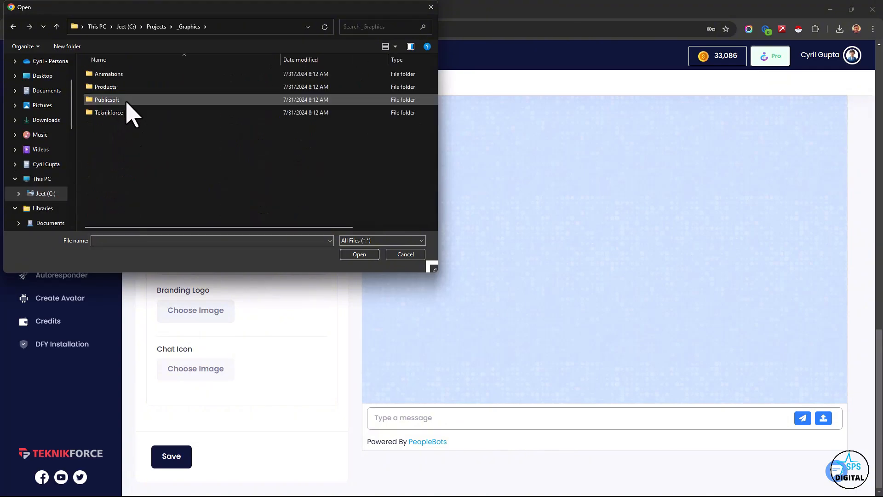
pyautogui.doubleClick(121, 101)
pyautogui.doubleClick(108, 82)
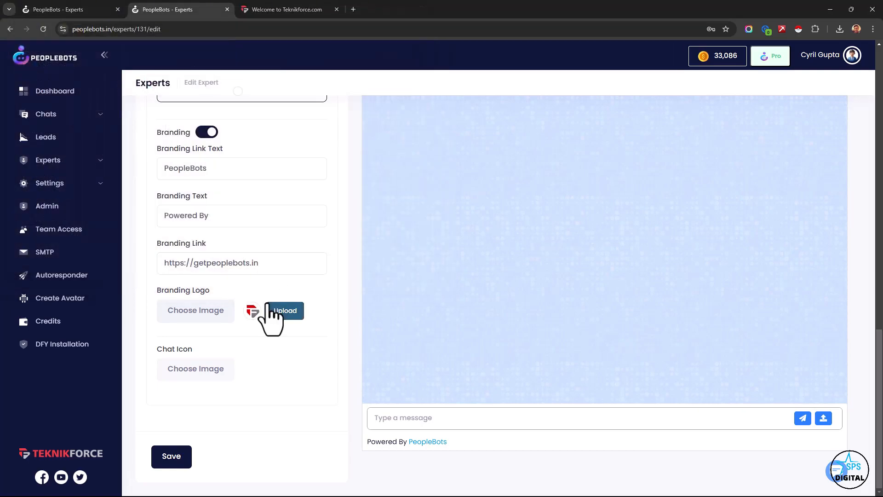
pyautogui.click(278, 315)
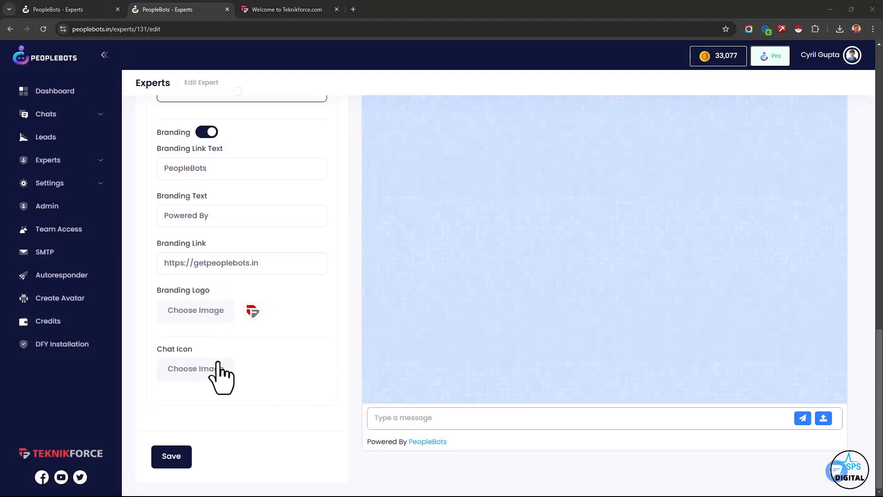
# - Upload the avatar image from the Downloads folder as the chat icon and save the expert
pyautogui.click(198, 369)
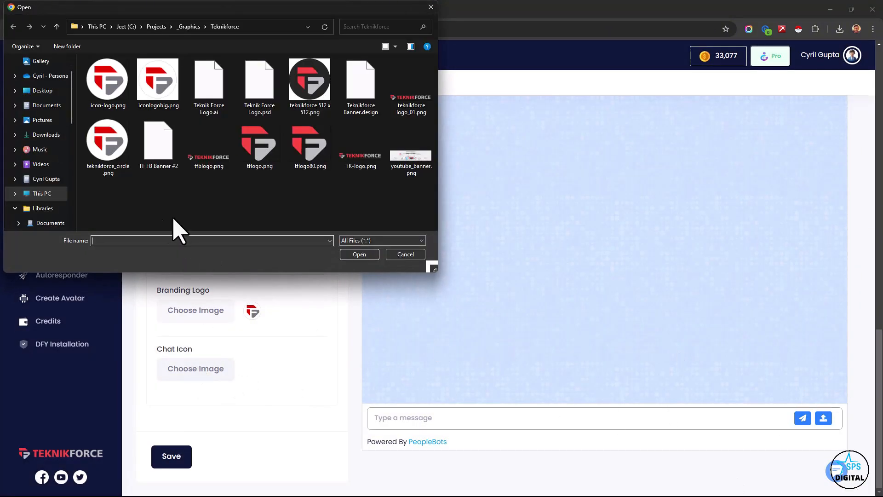
pyautogui.click(51, 136)
pyautogui.doubleClick(102, 108)
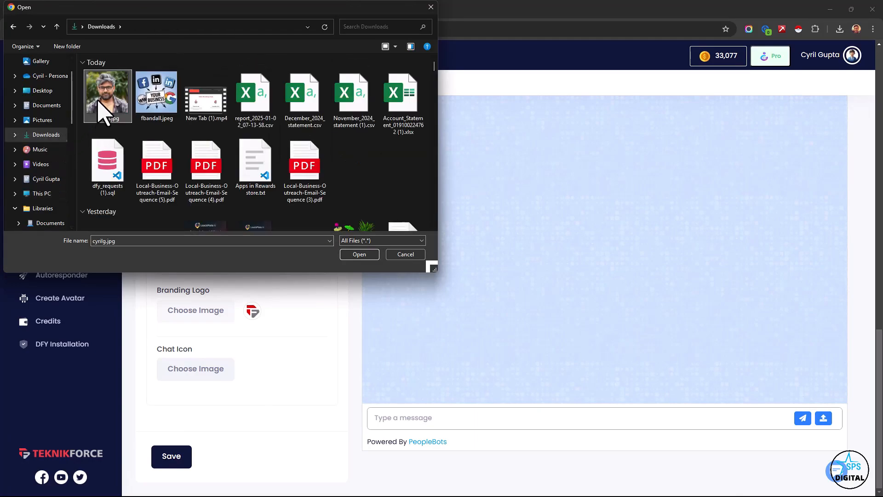
pyautogui.click(292, 369)
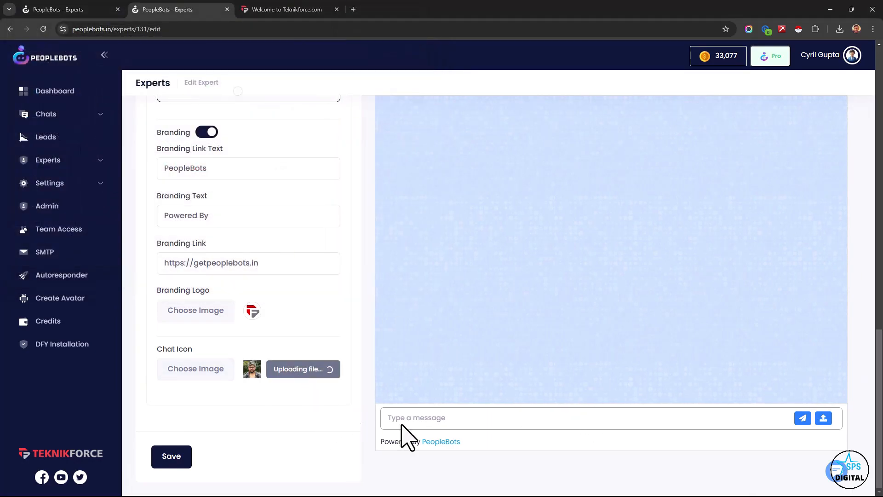
pyautogui.click(437, 321)
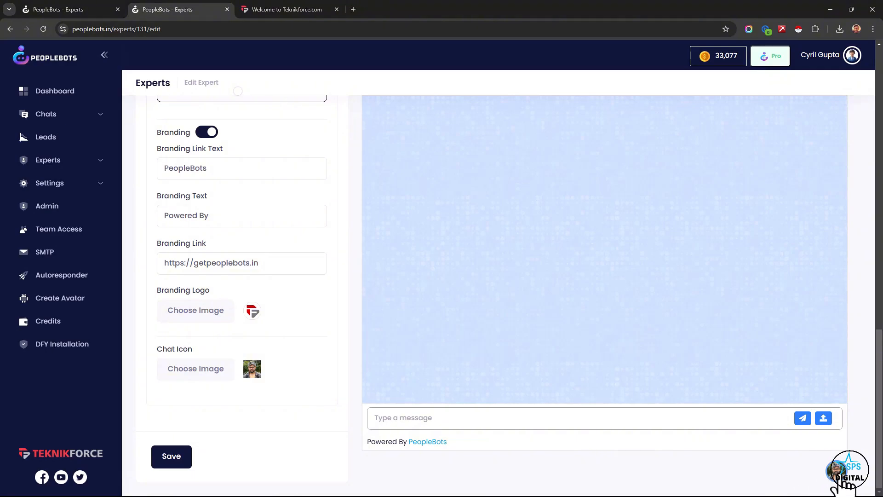
pyautogui.click(181, 462)
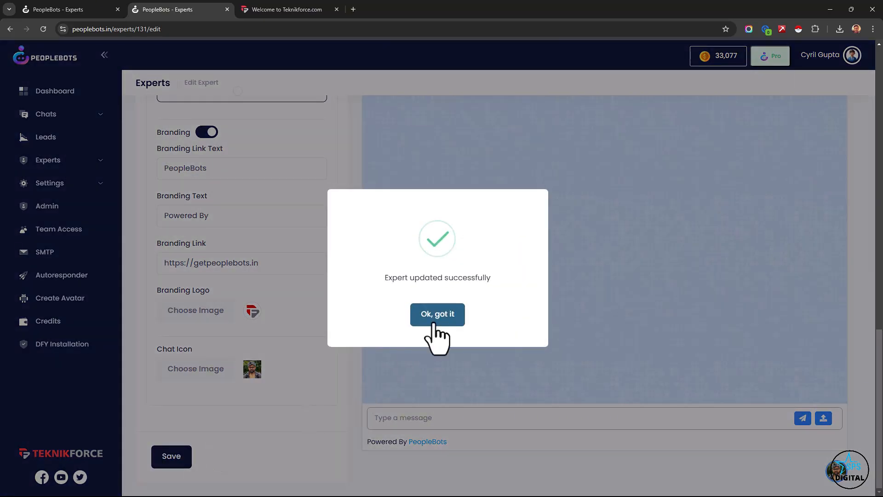
# - Close the save confirmation, go to the list of all experts and open the new Sales expert with the photo avatar for editing
pyautogui.click(434, 316)
pyautogui.click(49, 162)
pyautogui.click(64, 184)
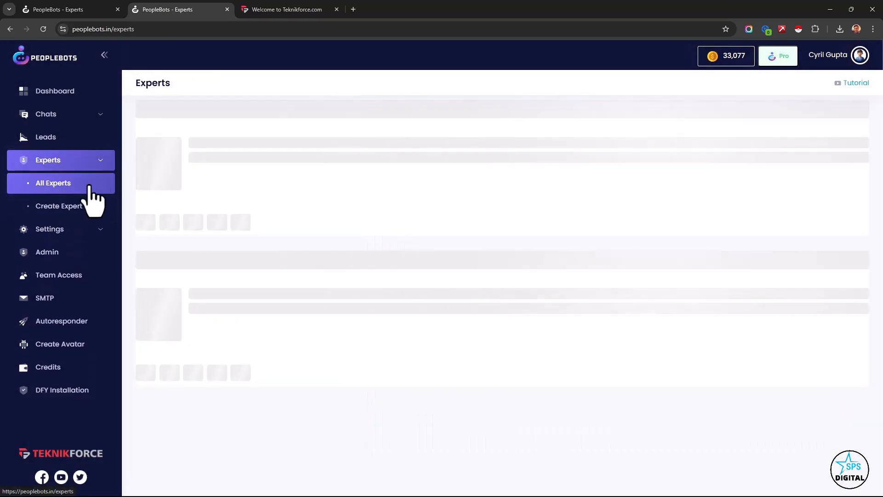
pyautogui.scroll(-15, 719, 335)
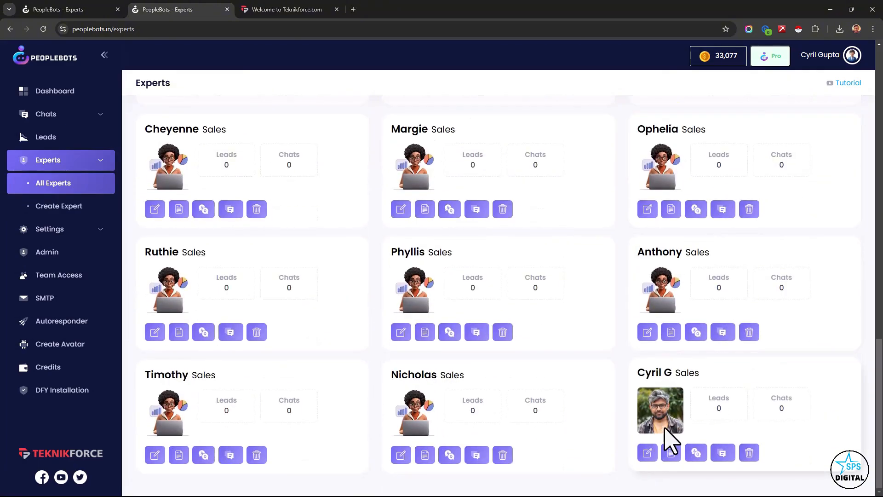
pyautogui.click(647, 452)
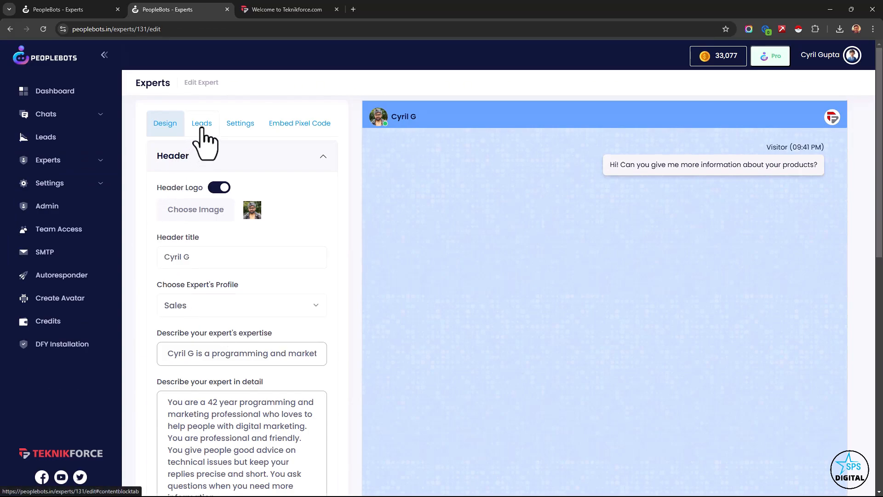
# - Enable voice chat in the expert's Leads settings
pyautogui.click(202, 131)
pyautogui.click(199, 162)
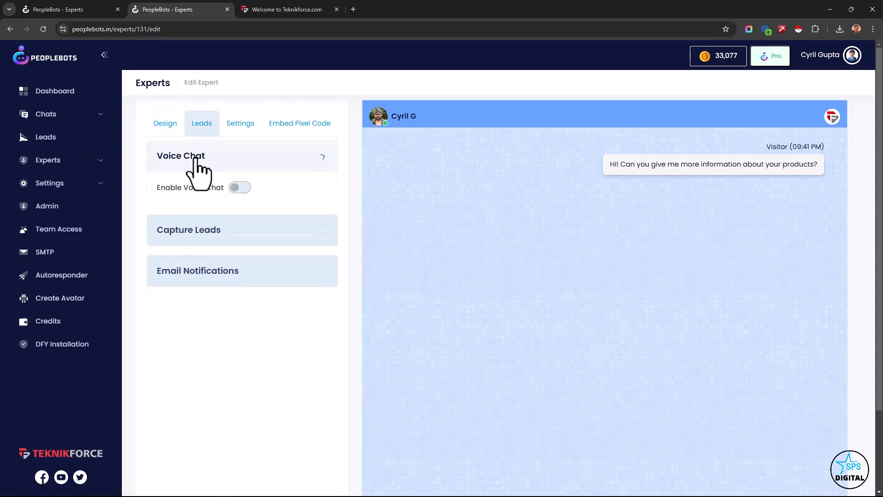
pyautogui.click(235, 187)
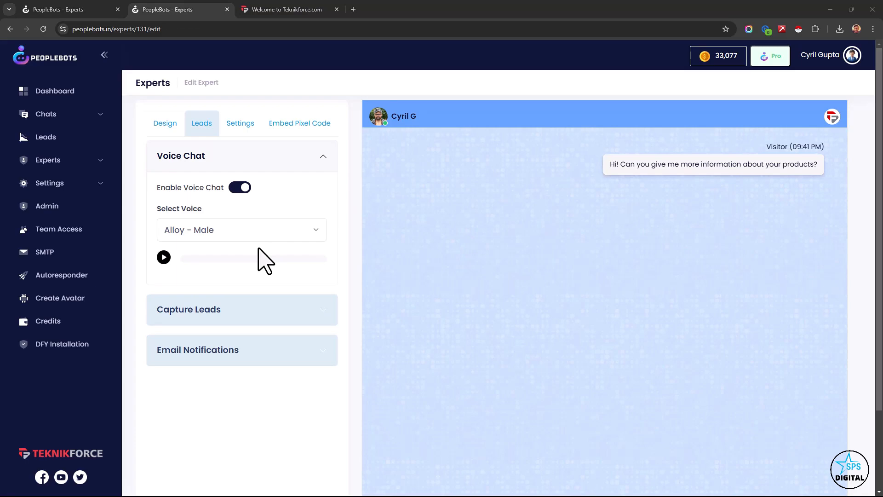
# - Open the chat widget on teknikforce.com, view its voice chat mode, close it and return to the expert editor
pyautogui.click(305, 10)
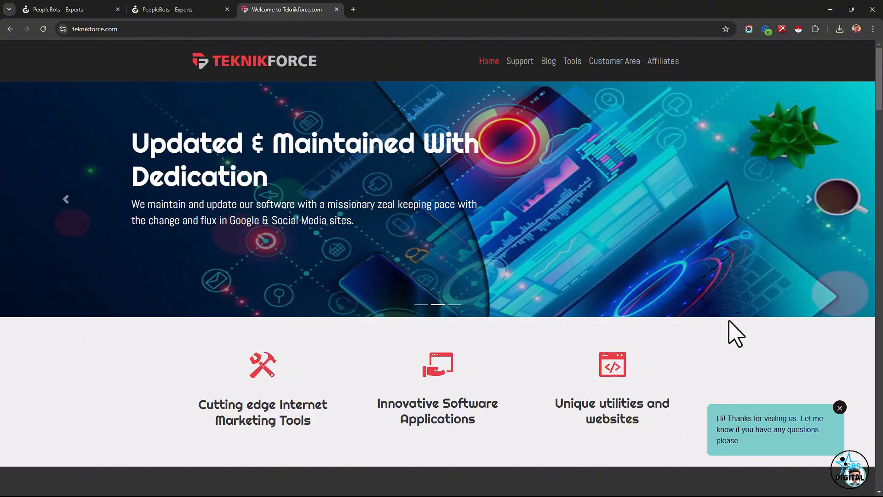
pyautogui.click(848, 472)
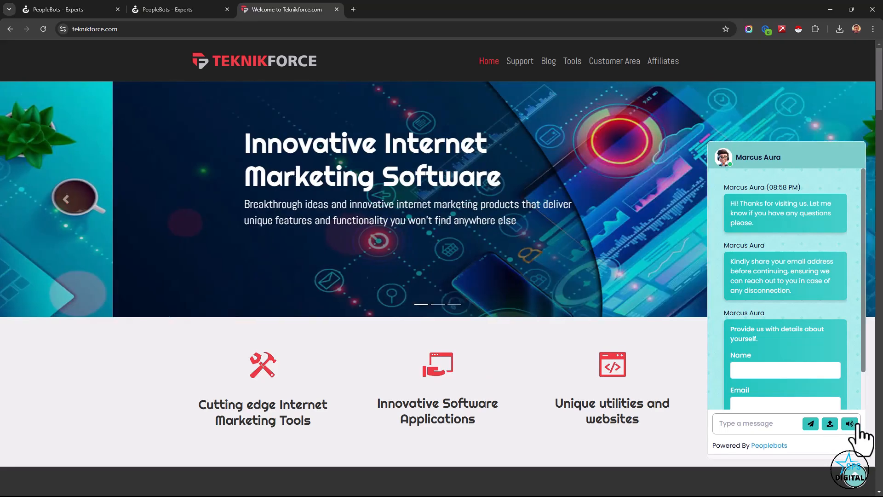
pyautogui.click(850, 424)
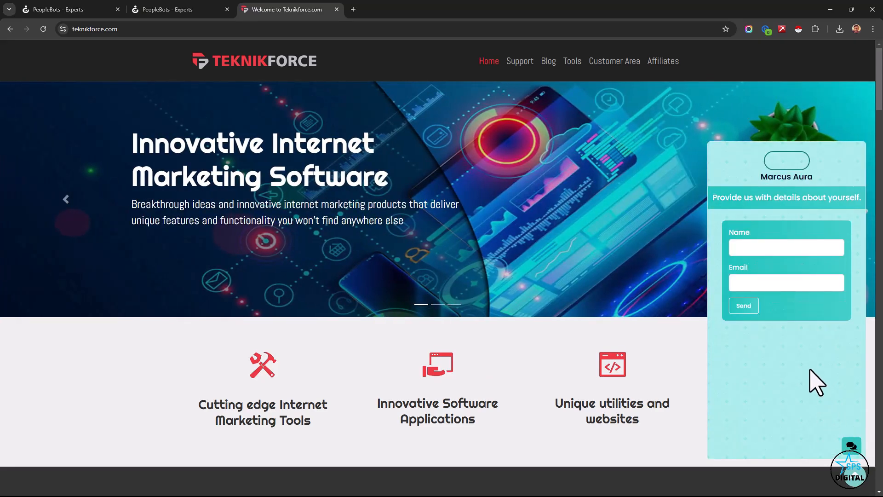
pyautogui.click(853, 481)
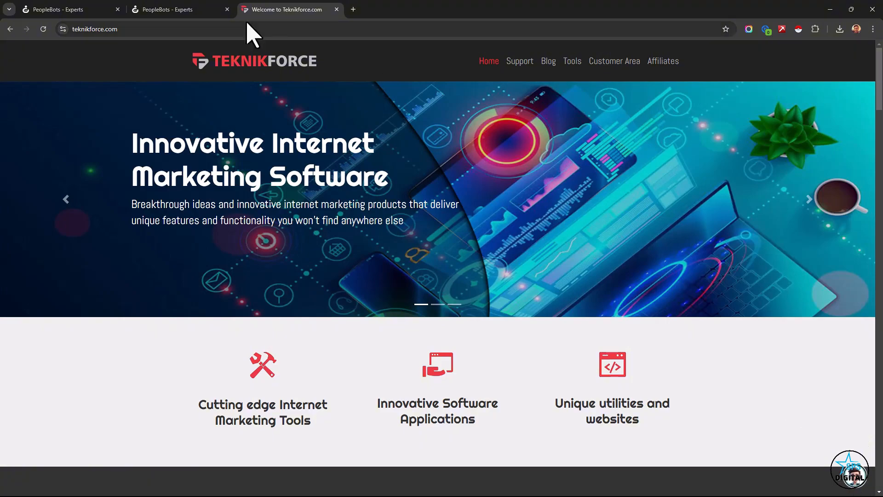
pyautogui.click(205, 10)
# - Play the sample audio of the Alloy - Male and Echo - Male voices
pyautogui.click(180, 233)
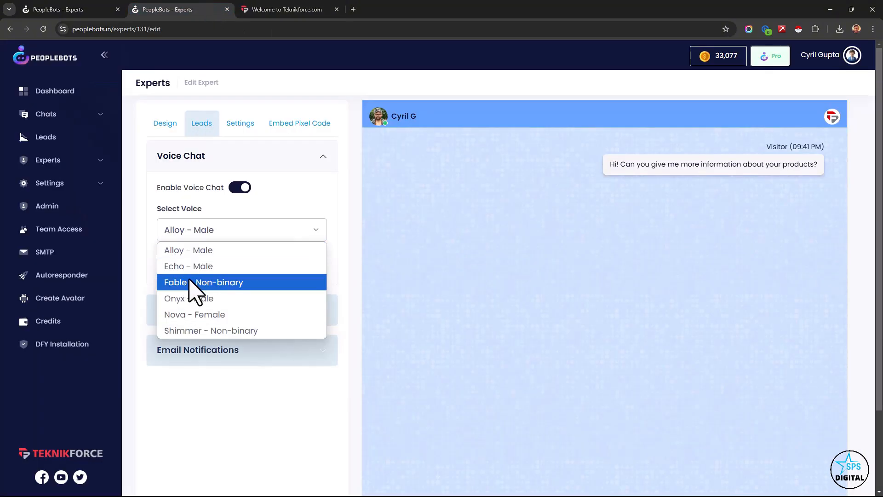
pyautogui.click(193, 253)
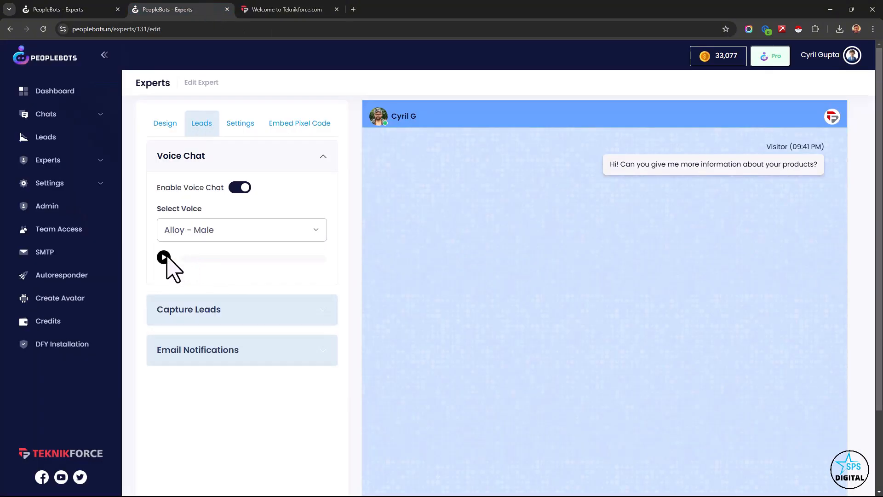
pyautogui.click(164, 258)
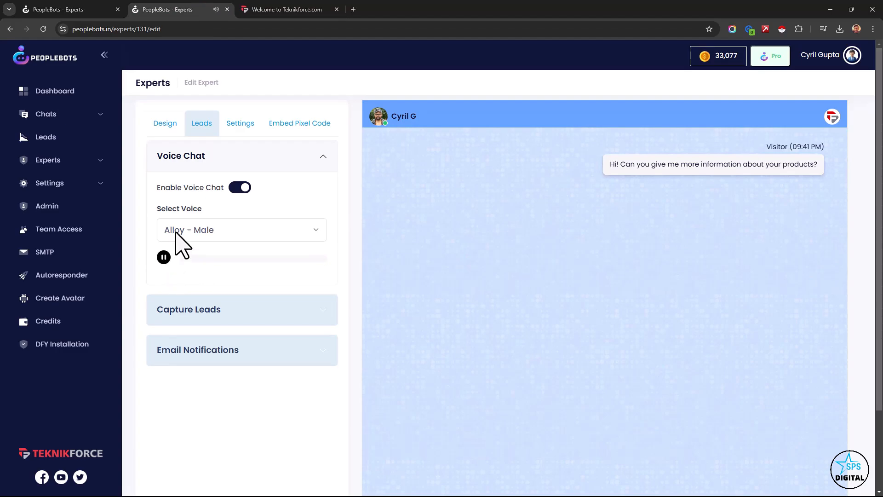
pyautogui.click(191, 233)
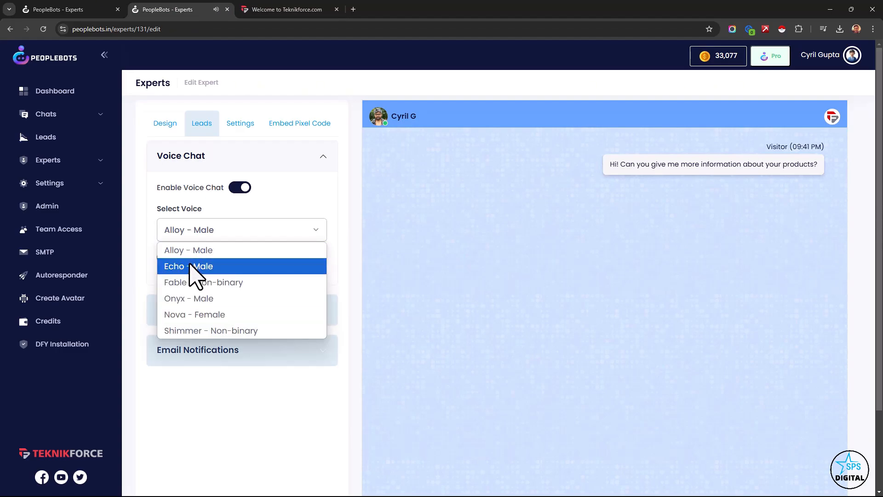
pyautogui.click(193, 266)
pyautogui.click(165, 258)
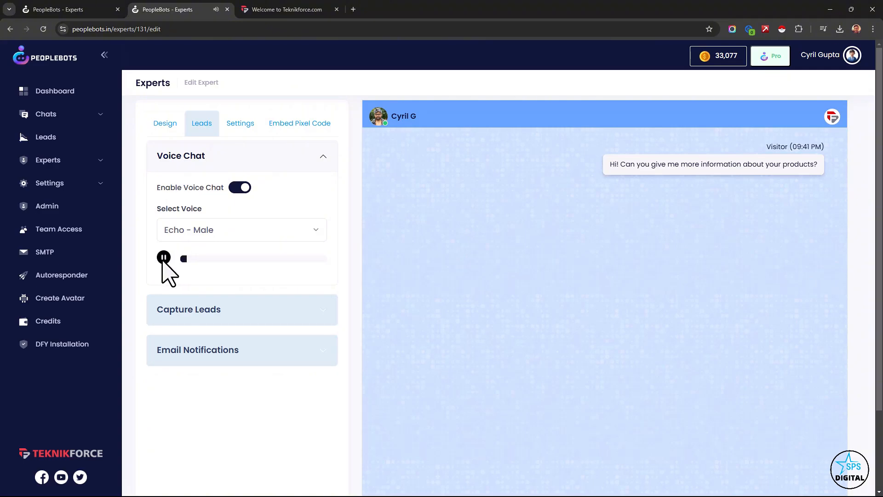
# - Preview the Fable - Non-binary and Nova - Female voices, and set the expert's voice to Alloy - Male
pyautogui.click(182, 236)
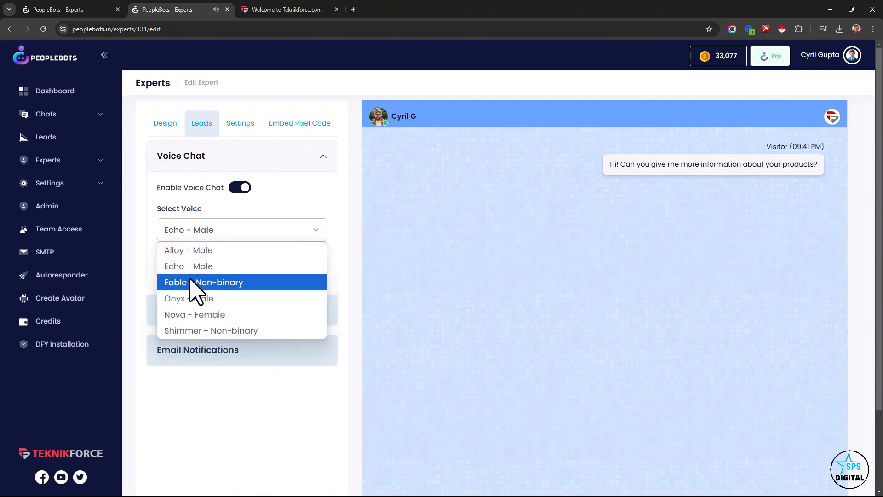
pyautogui.click(191, 283)
pyautogui.click(164, 258)
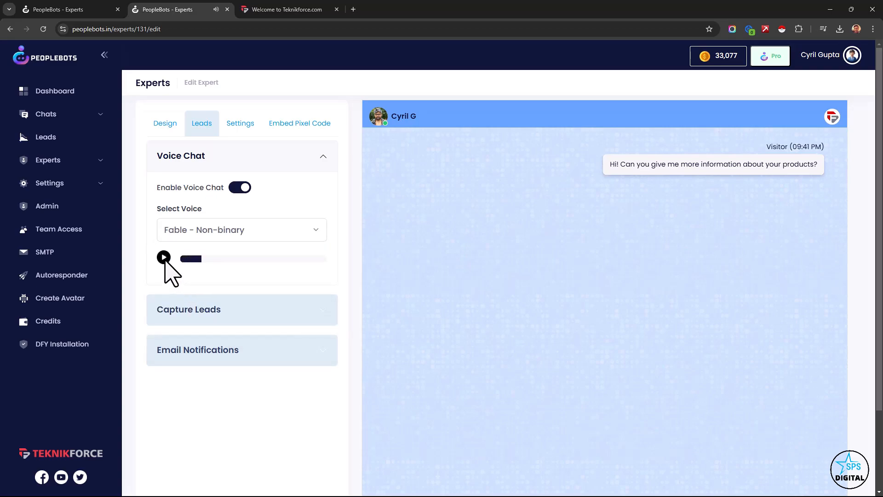
pyautogui.click(184, 235)
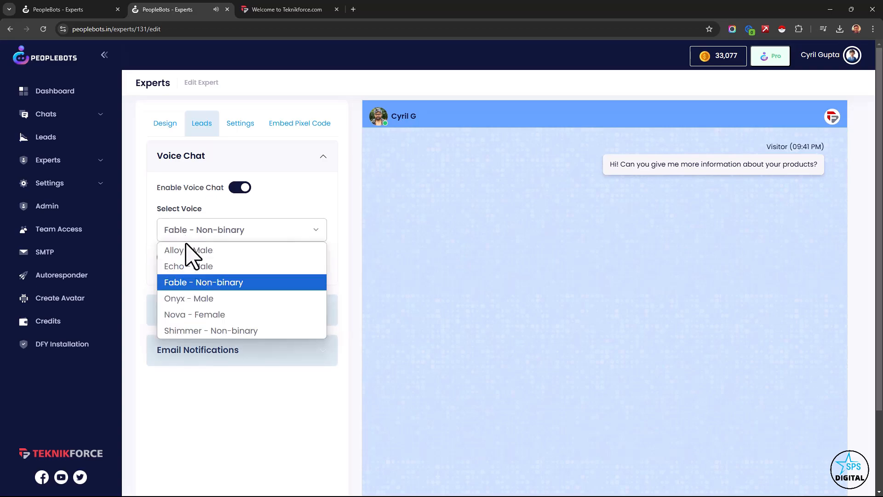
pyautogui.click(201, 316)
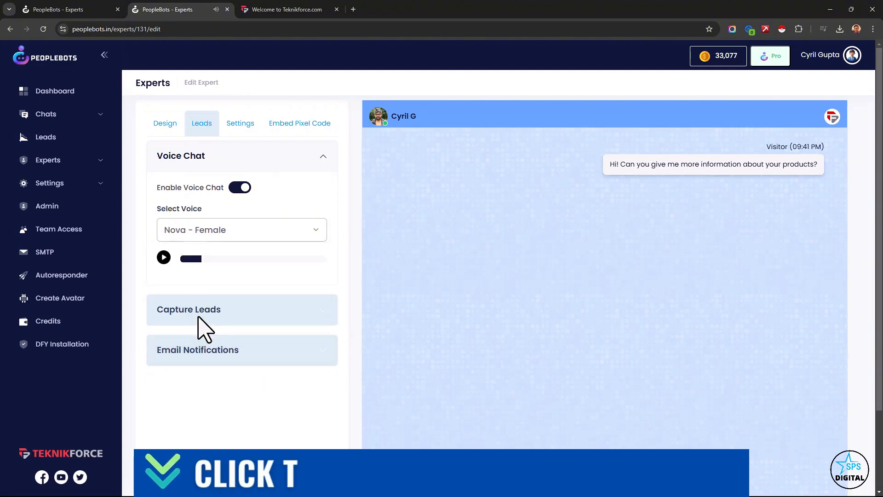
pyautogui.click(164, 258)
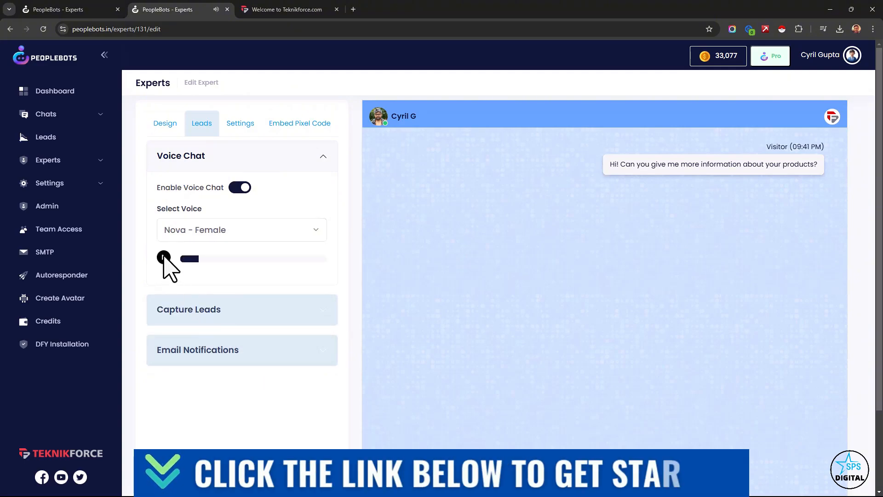
pyautogui.click(175, 232)
pyautogui.click(181, 249)
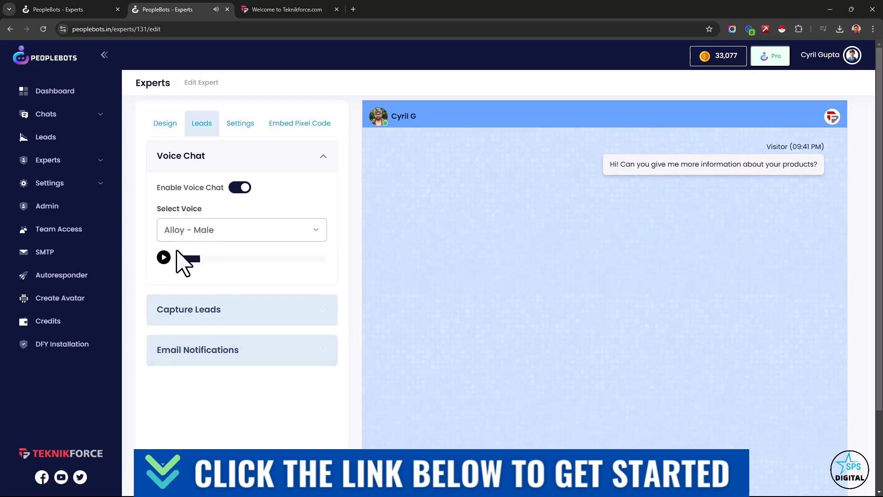
# - Examine the Capture Leads settings, including the message delay, call to action, title and fields, alongside the Teknikforce website
pyautogui.click(213, 313)
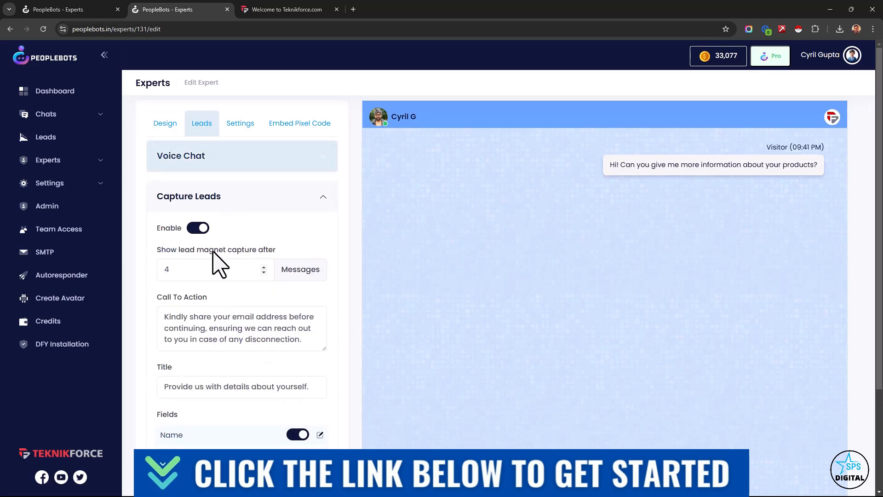
pyautogui.scroll(-3, 214, 276)
pyautogui.scroll(1, 220, 304)
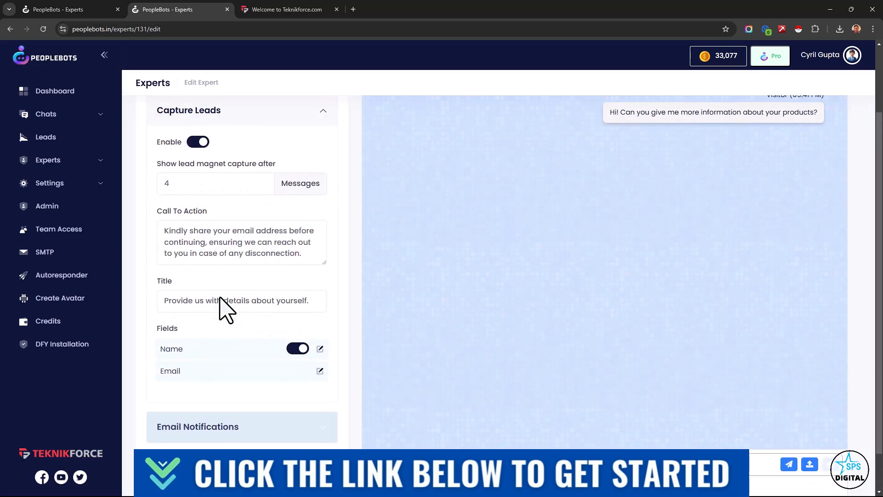
pyautogui.click(303, 13)
pyautogui.click(197, 9)
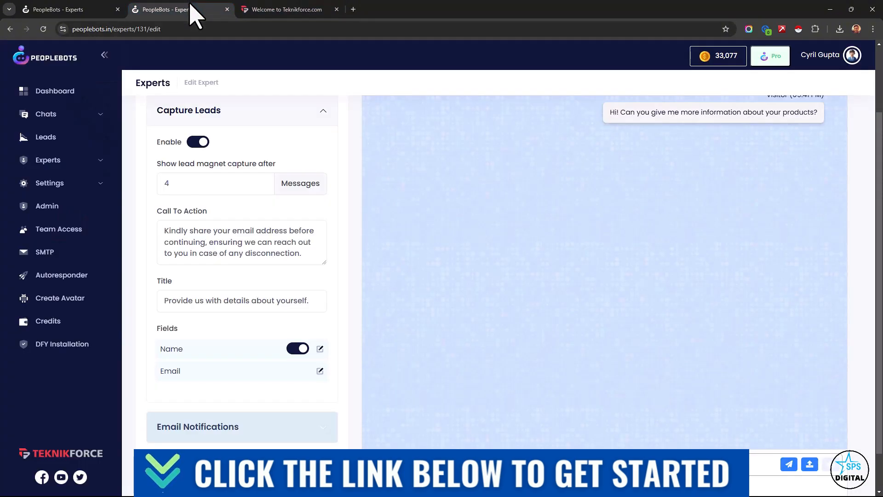
# - Set the lead magnet capture to show after 2 messages
pyautogui.doubleClick(169, 184)
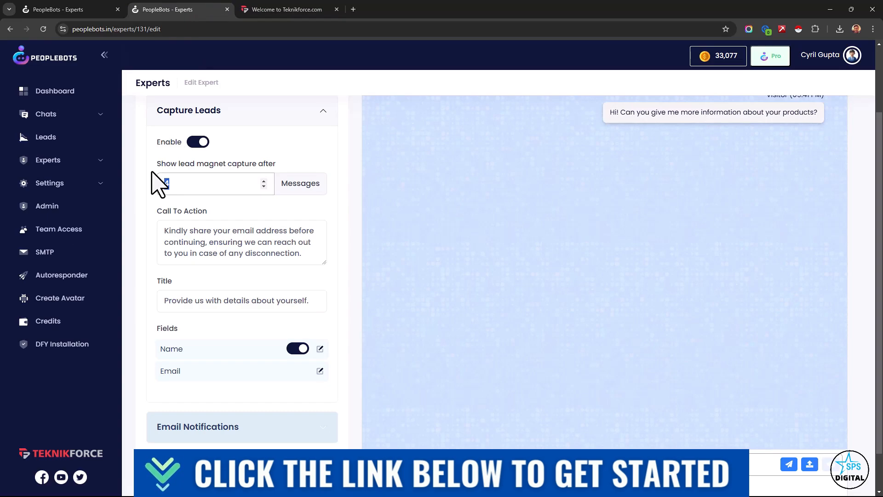
pyautogui.press('BackSpace')
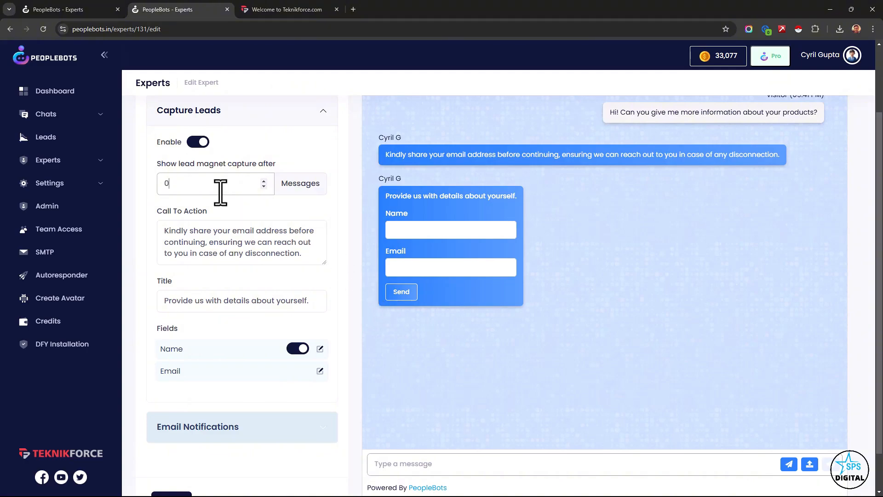
pyautogui.write('2')
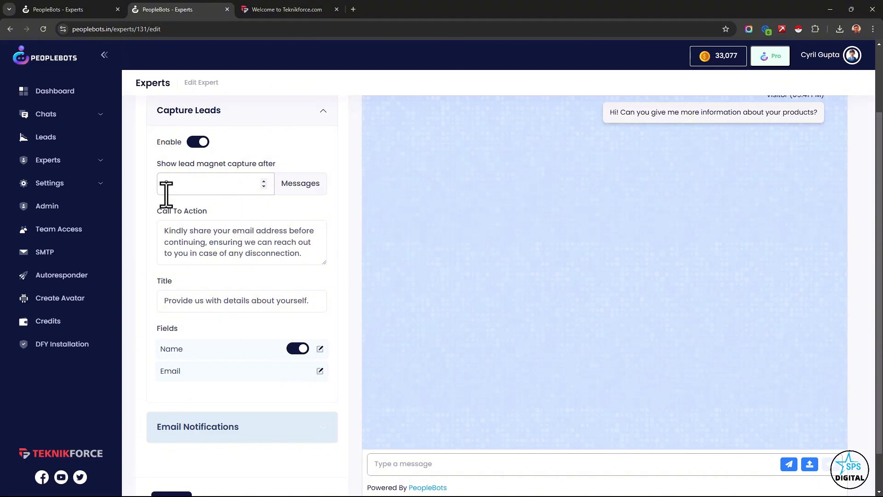
pyautogui.scroll(2, 620, 396)
pyautogui.scroll(-3, 615, 367)
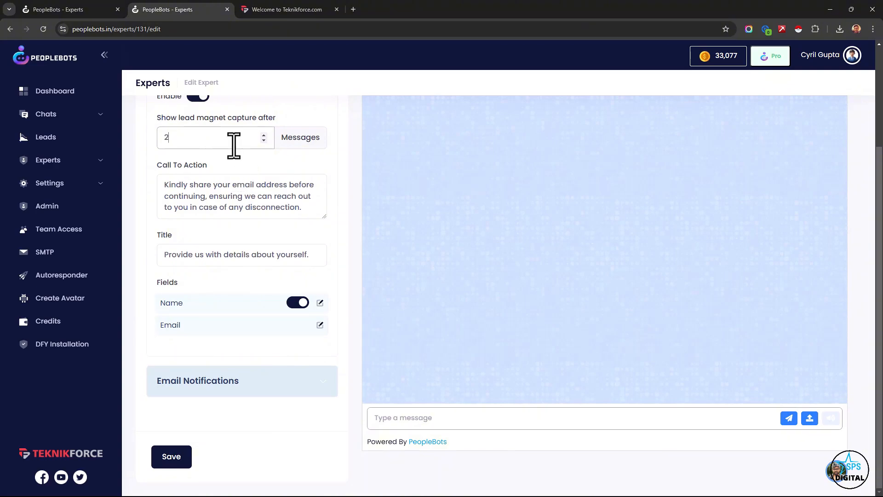
# - Show the lead magnet capture after 0 messages, review its call to action and title, and toggle the Name field off and on
pyautogui.moveTo(233, 146); pyautogui.dragTo(140, 144)
pyautogui.write('0')
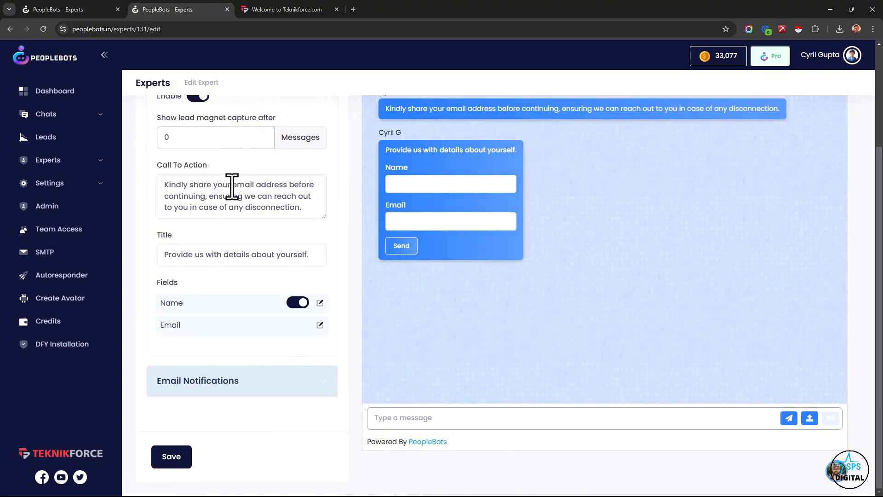
pyautogui.moveTo(232, 185); pyautogui.dragTo(295, 207)
pyautogui.moveTo(181, 255); pyautogui.dragTo(294, 255)
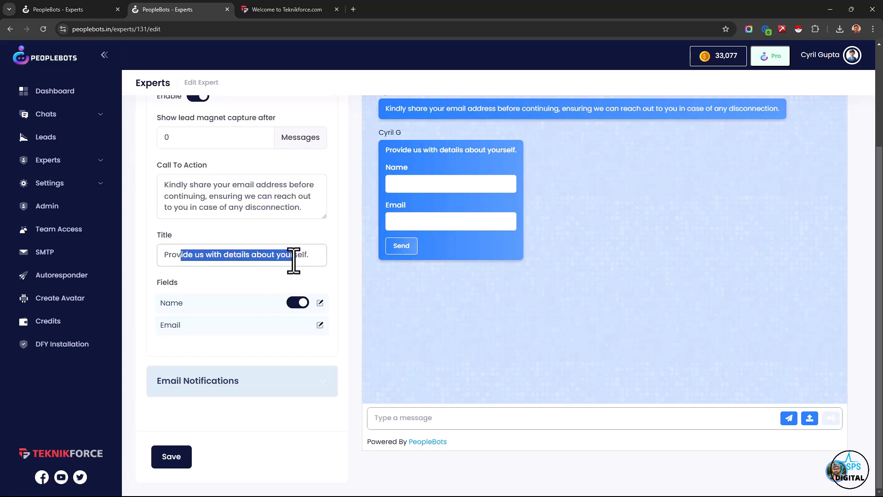
pyautogui.click(297, 302)
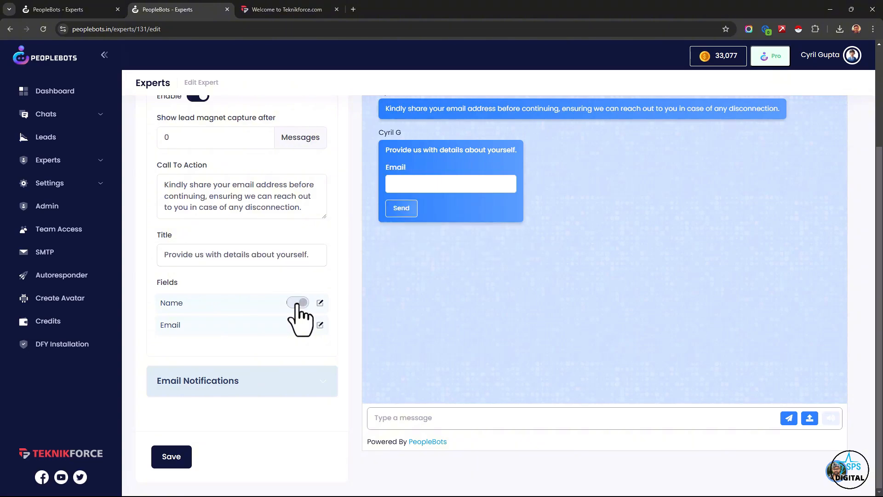
pyautogui.click(298, 302)
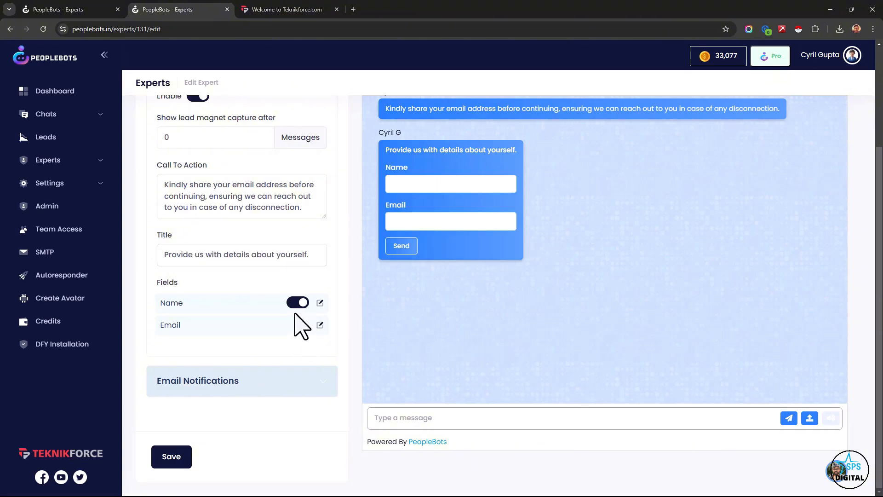
# - Try the email notification options for sending the transcript to the admin and to the user after the chat ends
pyautogui.click(299, 391)
pyautogui.scroll(-1, 291, 386)
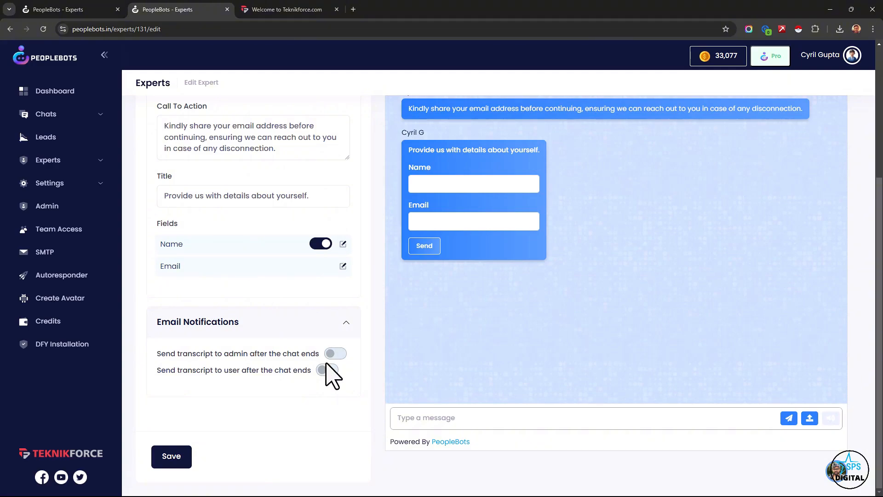
pyautogui.click(339, 356)
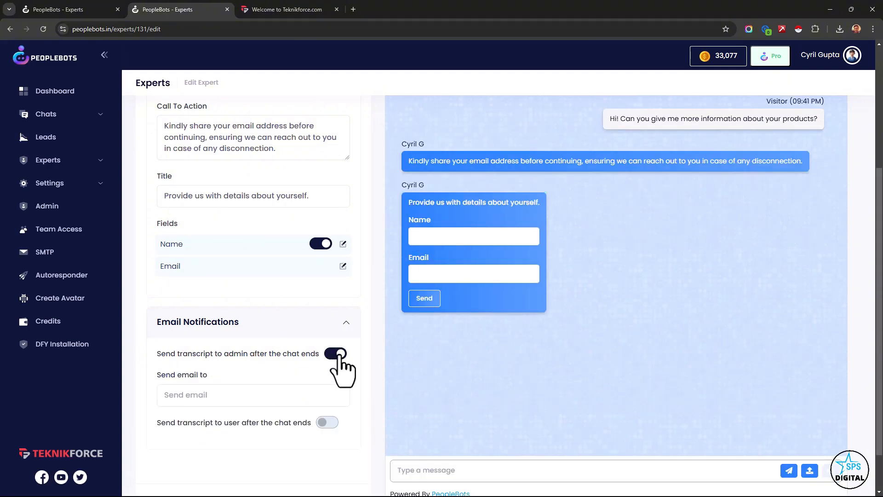
pyautogui.click(338, 355)
pyautogui.click(330, 373)
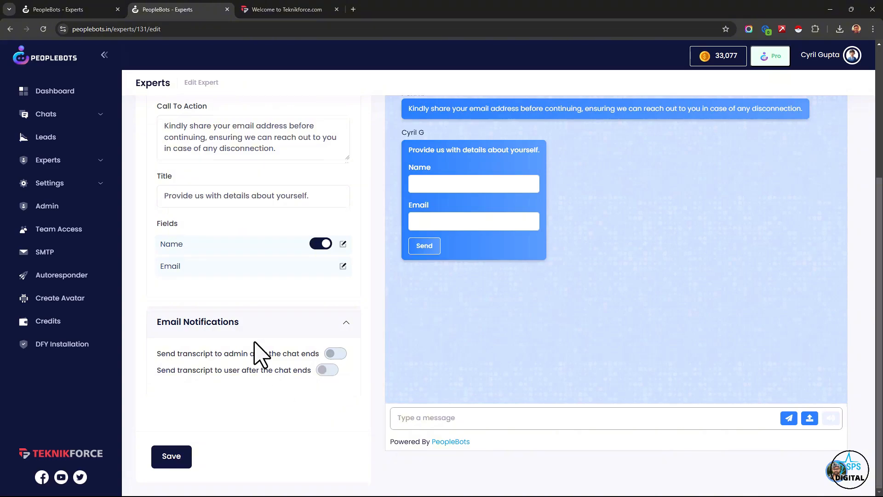
# - Open the expert's chat settings, try the visitor full-screen chat option, and return to the other expert's edit page, closing this one
pyautogui.scroll(4, 256, 355)
pyautogui.click(238, 123)
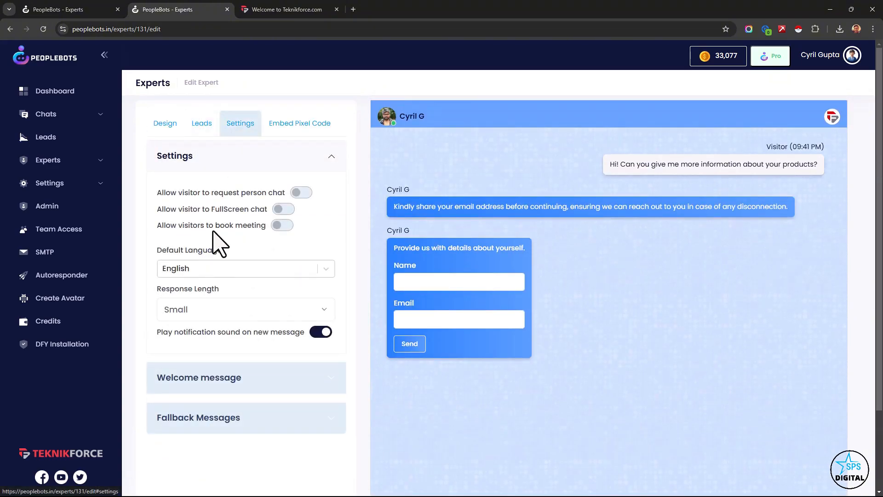
pyautogui.click(303, 195)
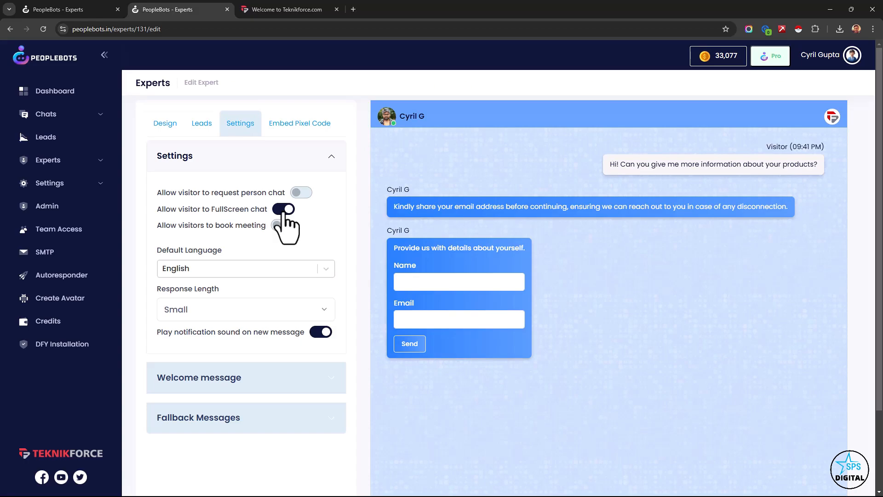
pyautogui.click(228, 9)
pyautogui.click(208, 8)
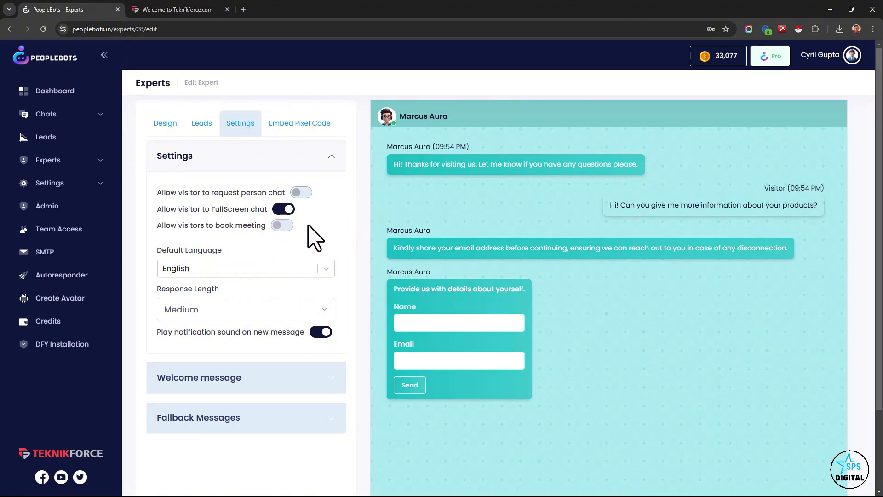
# - Try the book-meeting option for visitors and browse the available default languages, leaving English selected
pyautogui.click(284, 226)
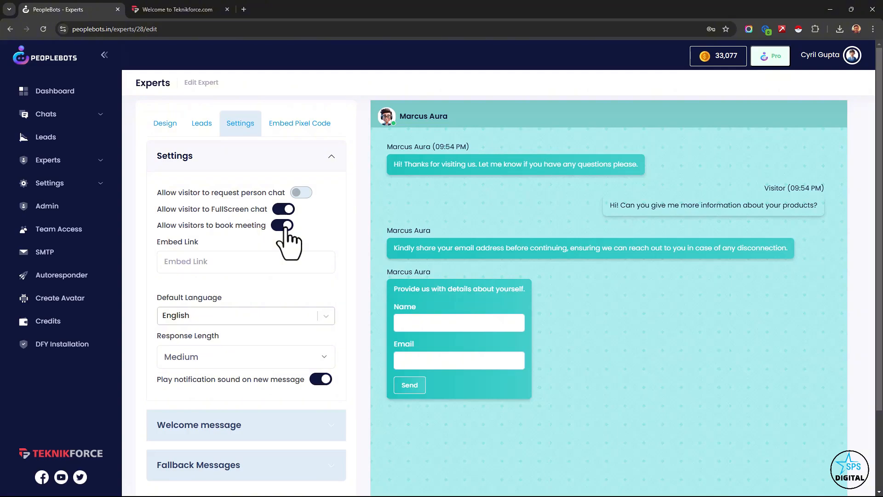
pyautogui.click(283, 227)
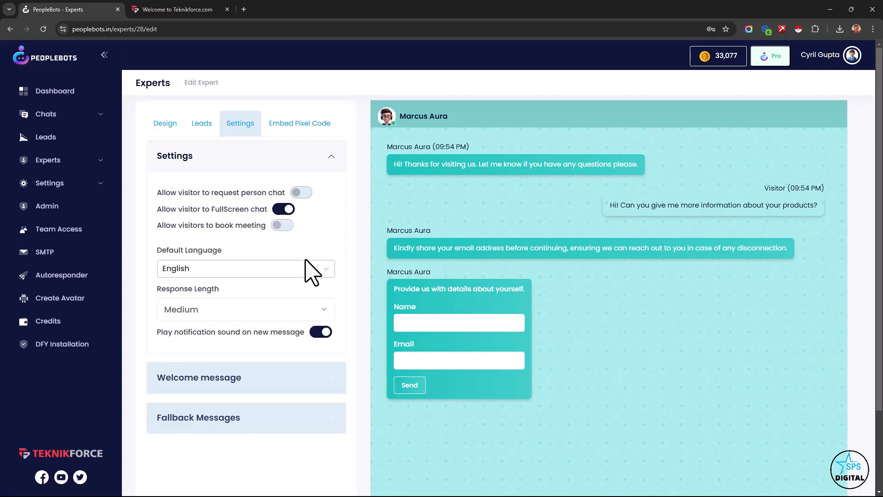
pyautogui.click(311, 269)
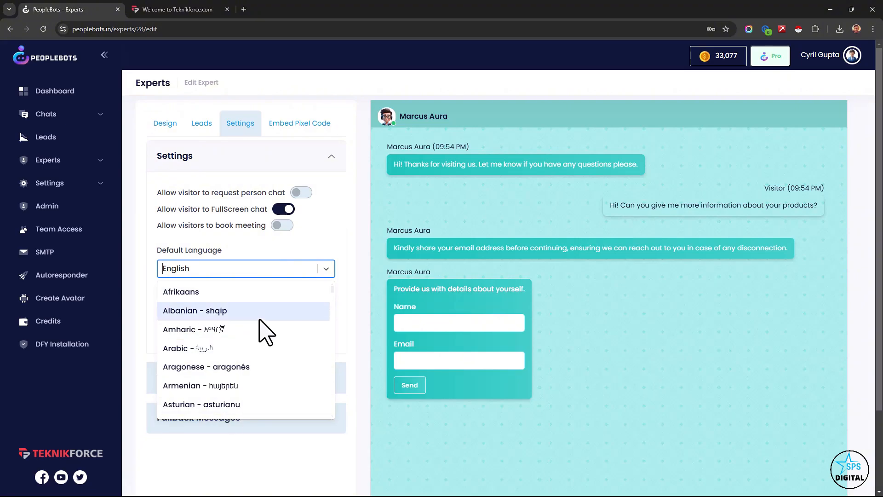
pyautogui.scroll(-10, 256, 363)
pyautogui.scroll(-2, 265, 367)
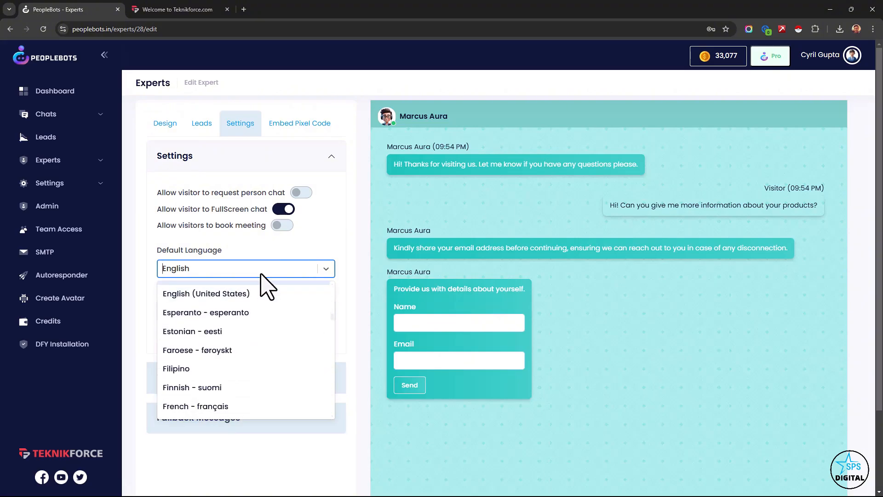
pyautogui.click(258, 275)
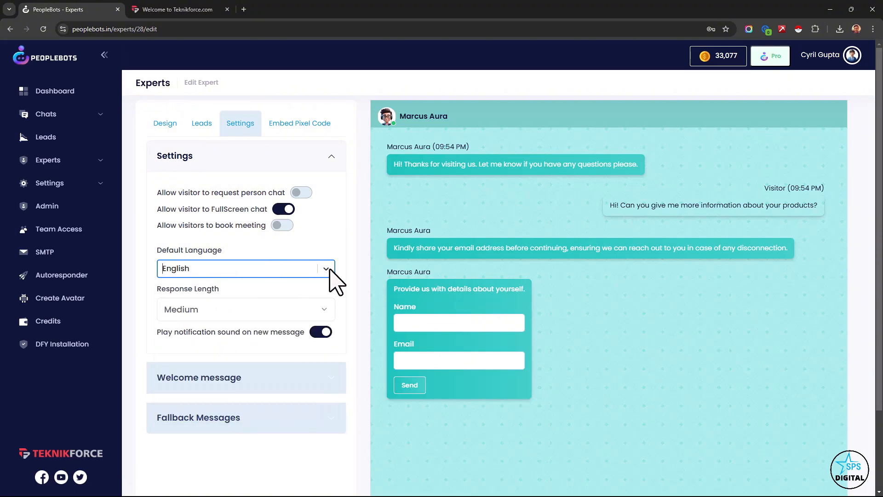
pyautogui.click(315, 267)
pyautogui.click(316, 267)
# - Review the response length choices, keep Medium, and toggle the new-message notification sound off and on
pyautogui.click(229, 314)
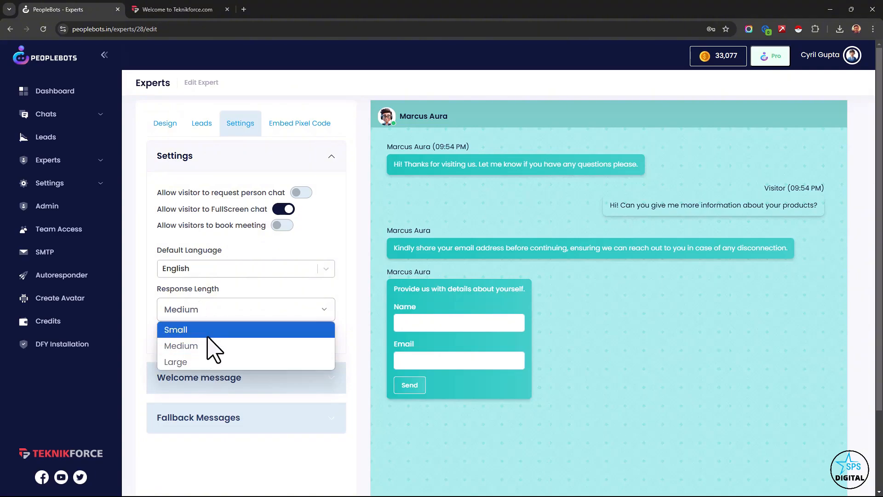
pyautogui.click(213, 347)
pyautogui.scroll(-2, 315, 256)
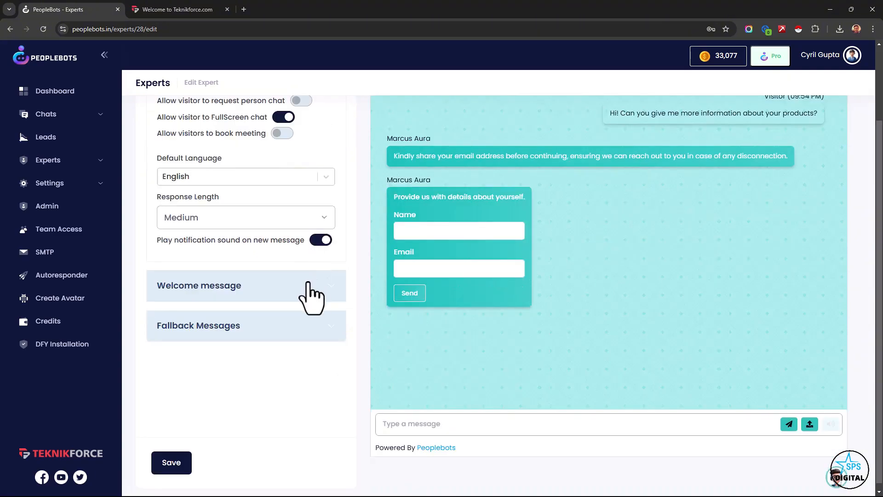
pyautogui.click(319, 243)
pyautogui.click(319, 243)
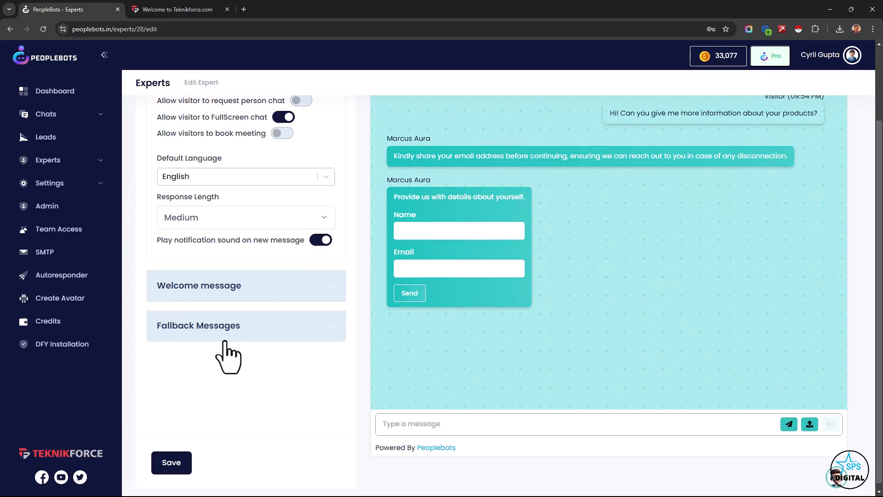
# - Review the expert's welcome message text and its conversation initiation delay
pyautogui.click(263, 286)
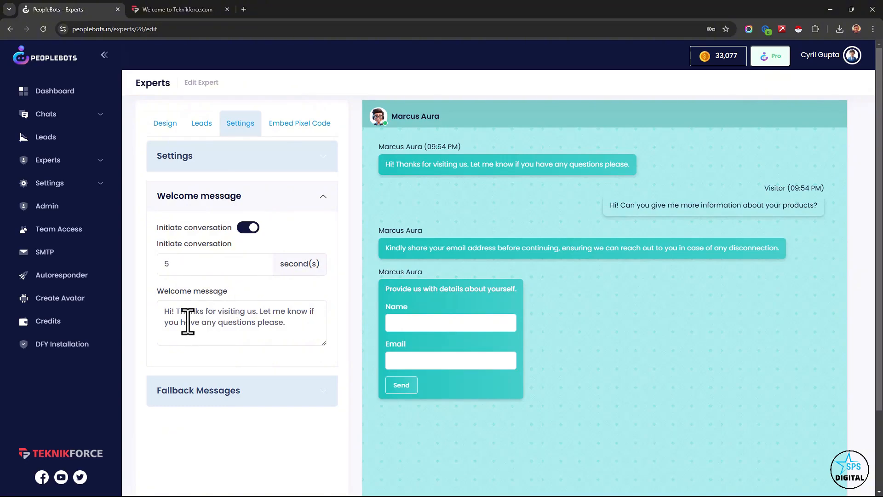
pyautogui.moveTo(188, 321); pyautogui.dragTo(213, 339)
pyautogui.click(208, 336)
pyautogui.moveTo(229, 270); pyautogui.dragTo(90, 290)
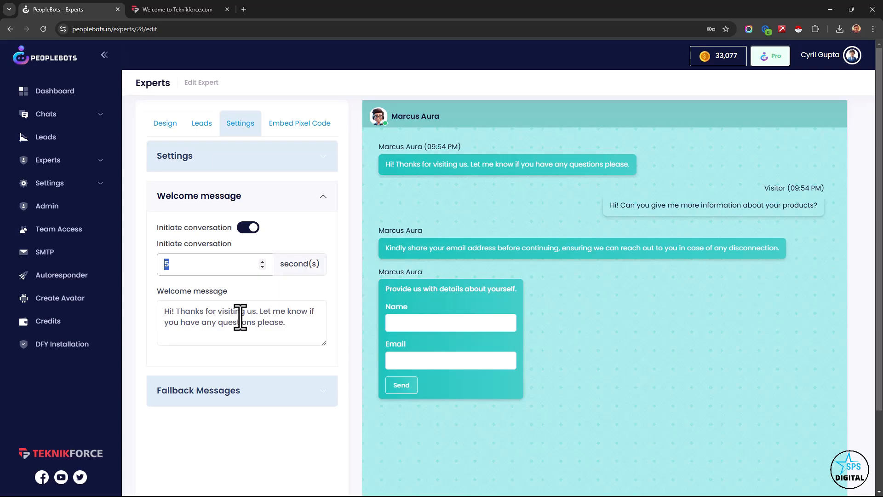
# - Open the fallback messages and enlarge the Fallback Response box to read its full text
pyautogui.click(259, 407)
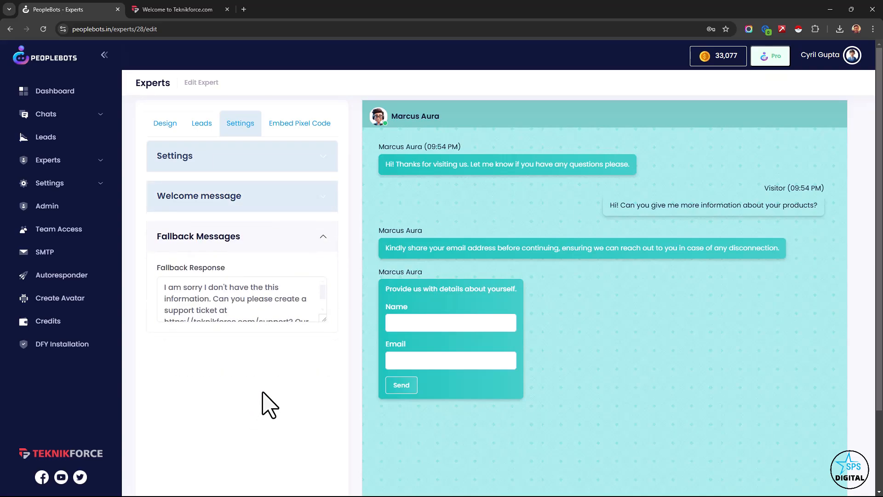
pyautogui.moveTo(323, 319); pyautogui.dragTo(325, 390)
pyautogui.moveTo(286, 363); pyautogui.dragTo(158, 299)
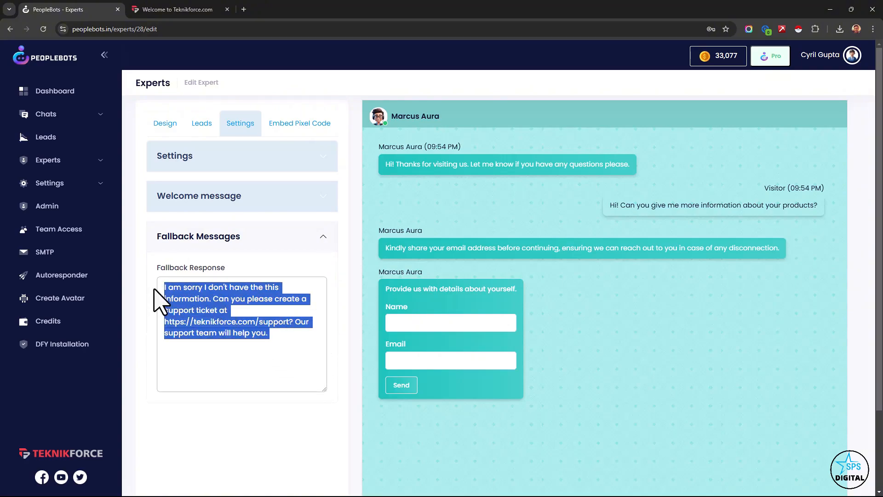
pyautogui.click(263, 321)
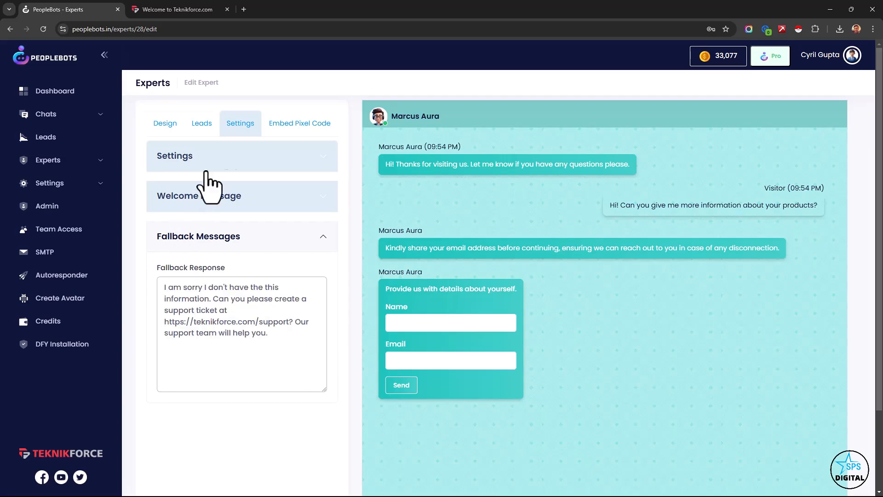
# - Copy the expert's popup embed pixel code and reveal the full-screen embed code
pyautogui.click(312, 123)
pyautogui.moveTo(315, 256)
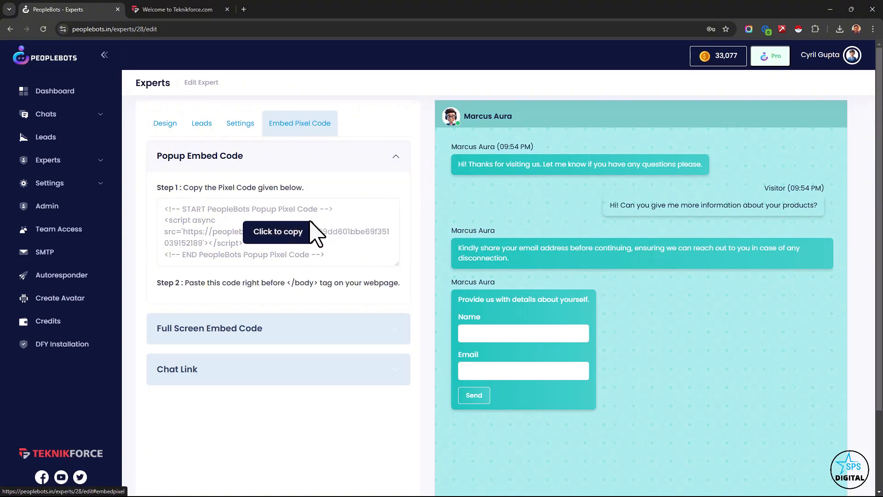
pyautogui.click(306, 231)
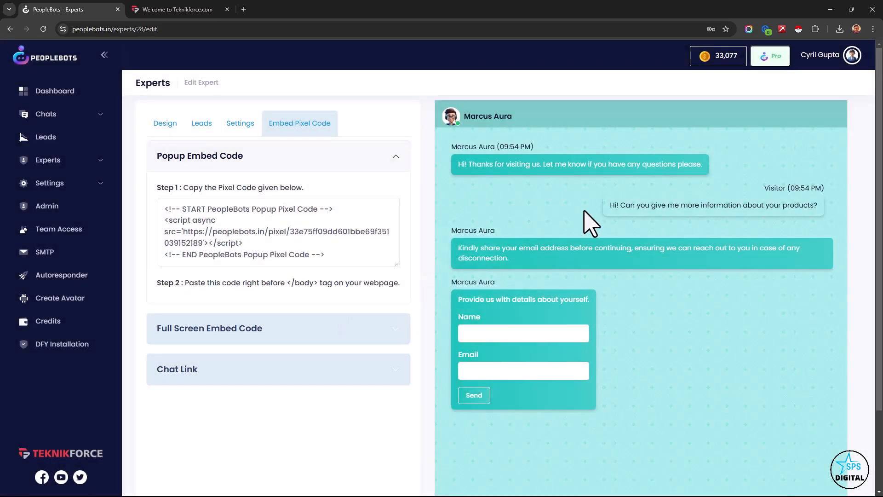
pyautogui.click(293, 338)
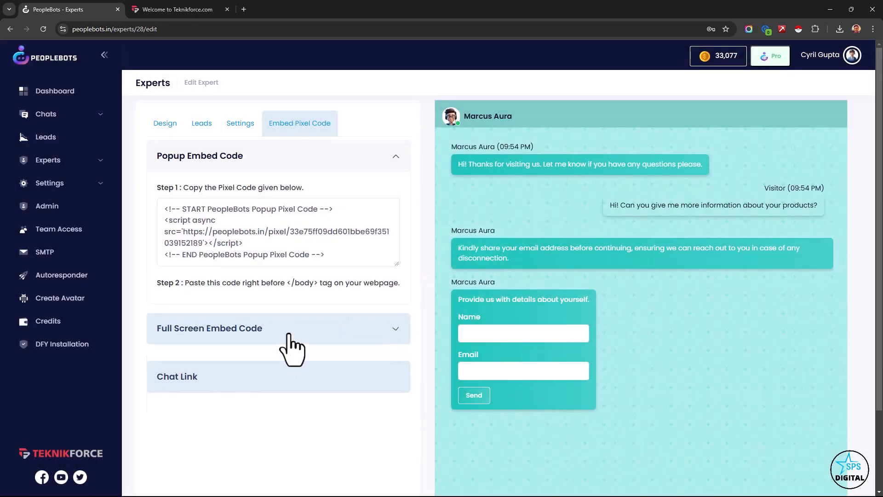
pyautogui.scroll(-3, 206, 364)
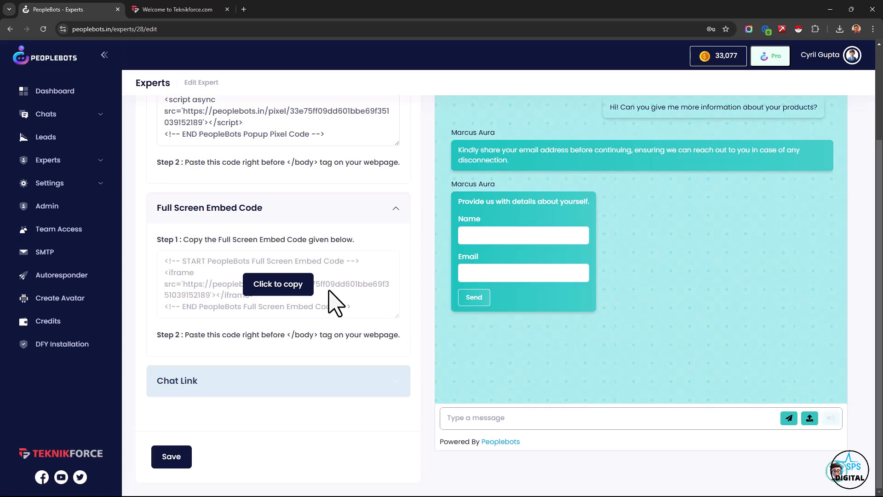
# - Open the expert's chat link to view the full-screen chat page, then return to the expert's edit page
pyautogui.click(329, 389)
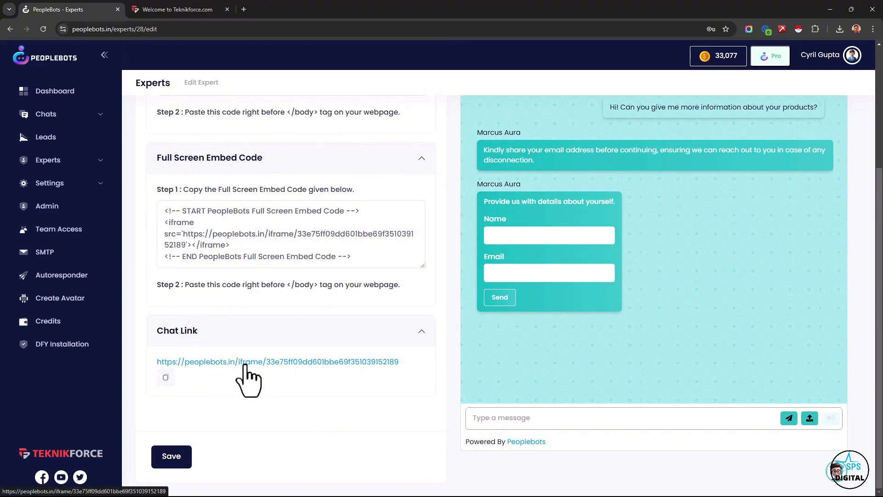
pyautogui.scroll(1, 257, 370)
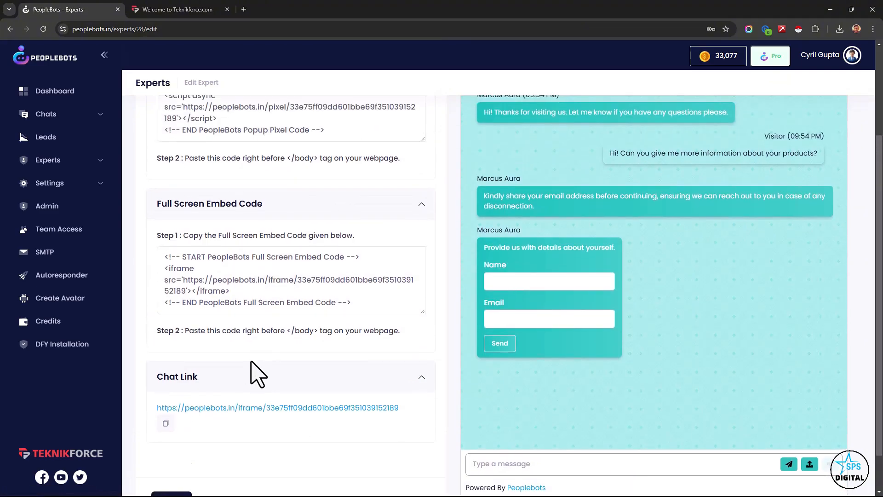
pyautogui.click(248, 414)
pyautogui.click(170, 8)
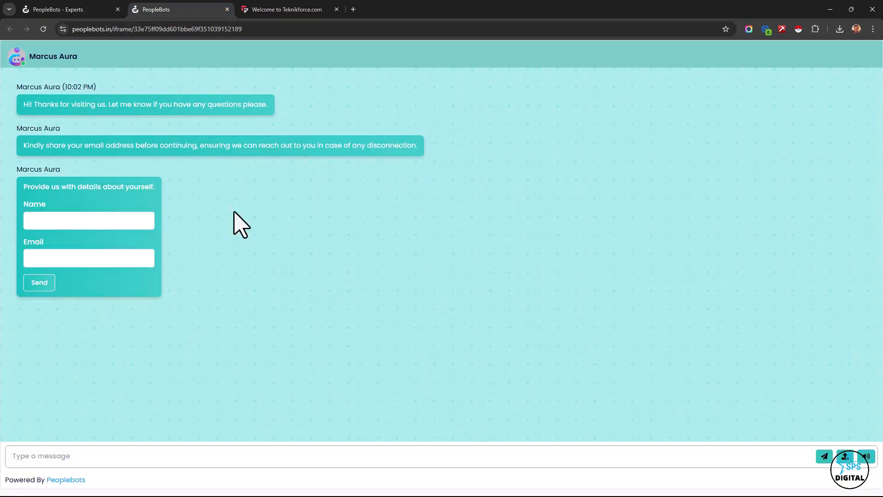
pyautogui.click(48, 9)
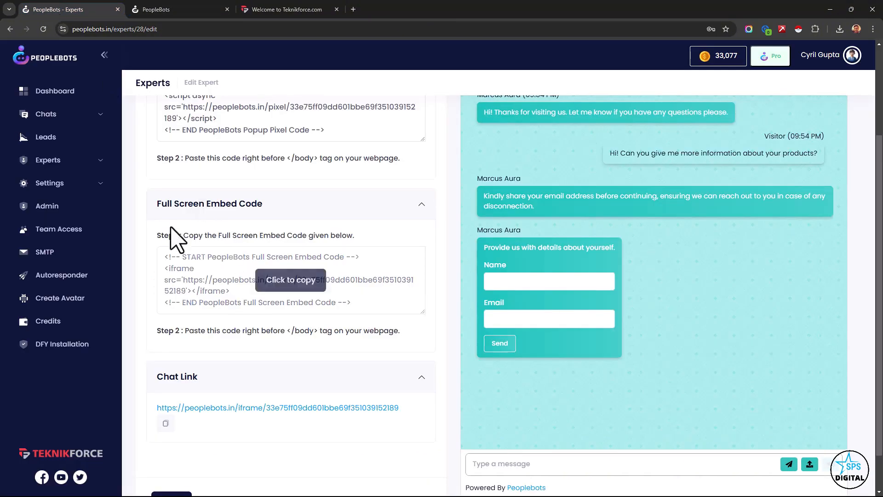
# - Open the Recent Leads list and look through the captured leads of all experts
pyautogui.click(50, 168)
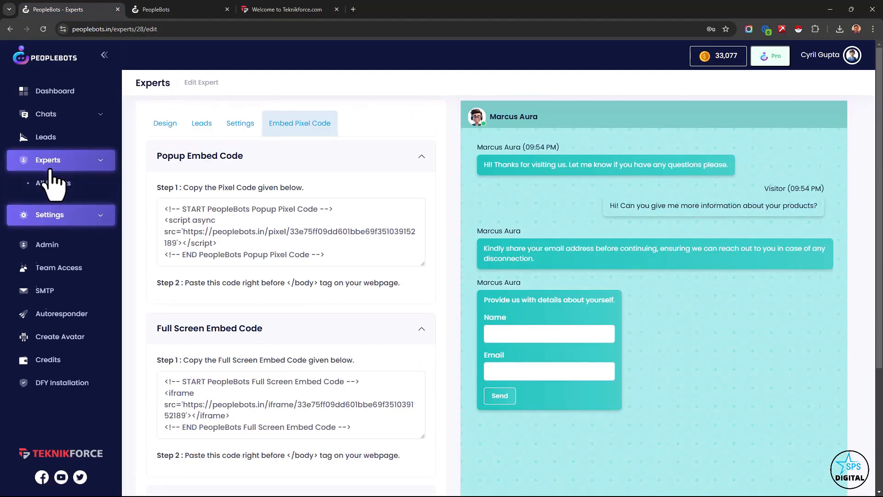
pyautogui.click(72, 138)
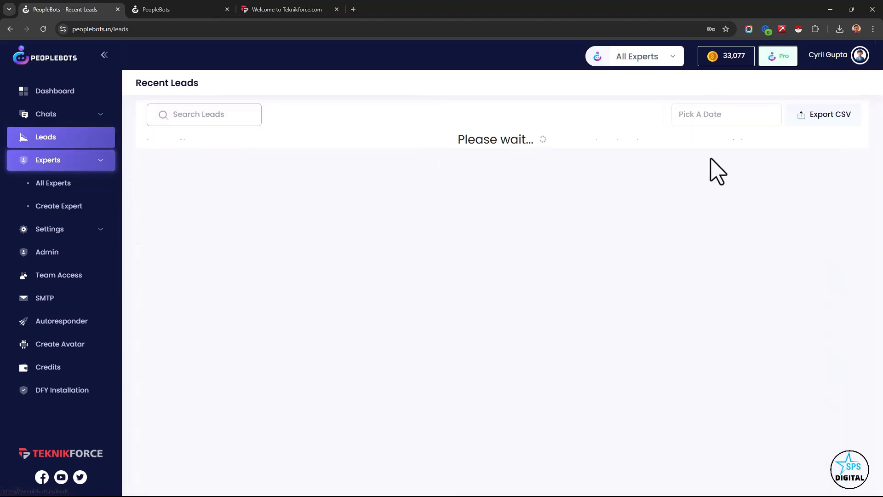
pyautogui.scroll(-2, 423, 193)
pyautogui.scroll(-2, 444, 237)
pyautogui.scroll(5, 448, 250)
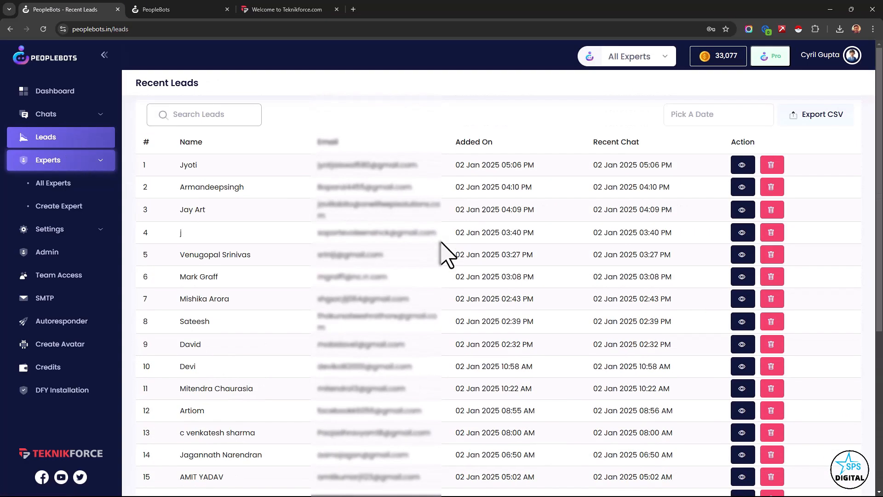
# - Examine the Added On and Recent Chat dates of the leads and view the first lead's details
pyautogui.moveTo(475, 165); pyautogui.dragTo(536, 172)
pyautogui.click(554, 172)
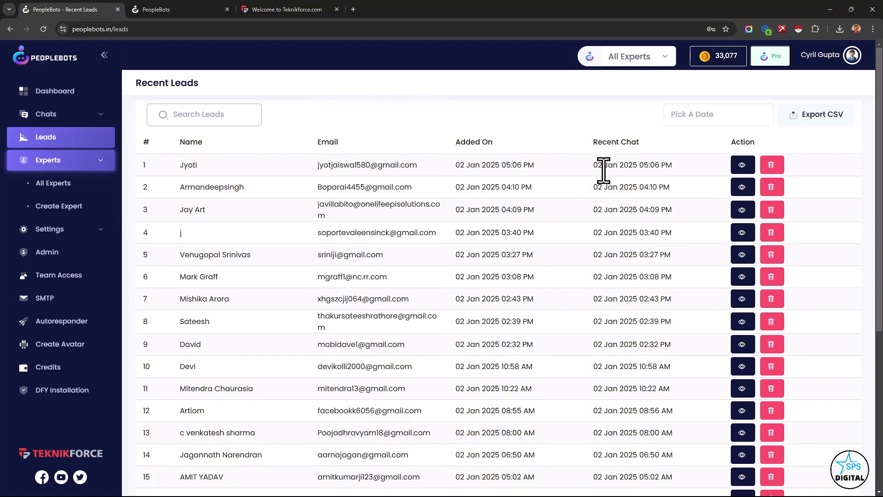
pyautogui.moveTo(604, 169); pyautogui.dragTo(700, 168)
pyautogui.click(622, 215)
pyautogui.moveTo(612, 214); pyautogui.dragTo(670, 193)
pyautogui.click(685, 193)
pyautogui.click(742, 166)
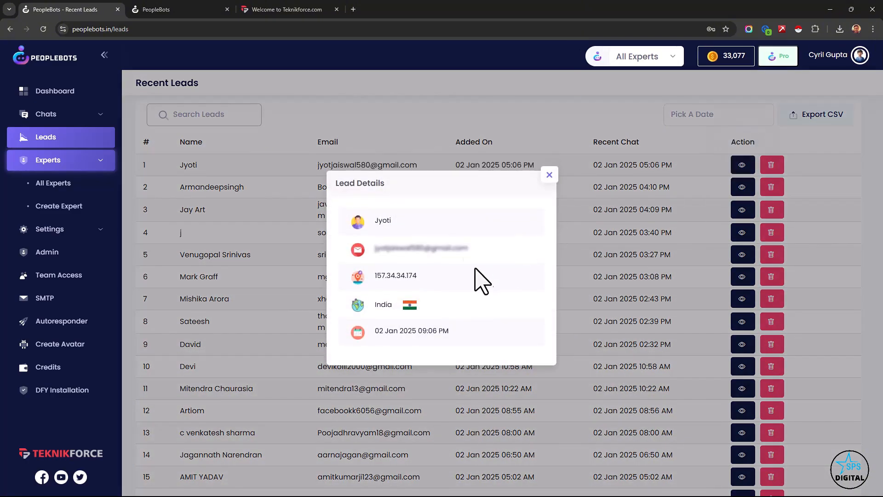
pyautogui.click(549, 175)
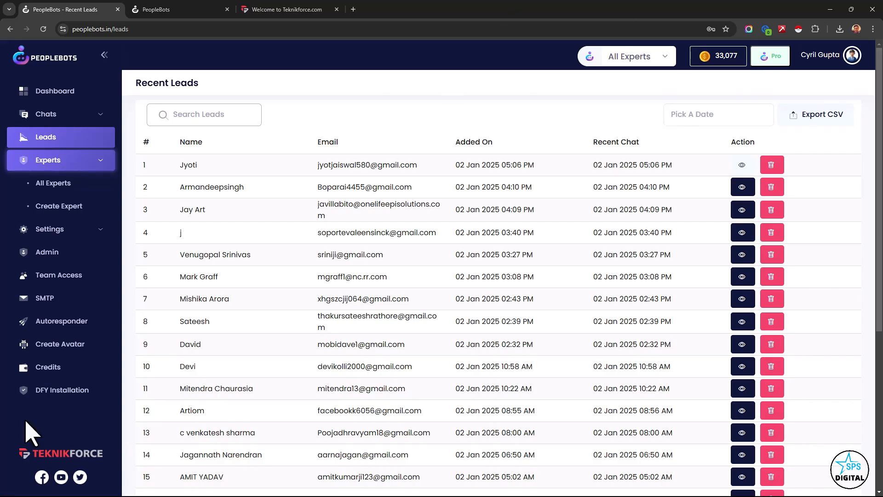
# - Open the profile settings and review the user details, password, organization, timezone and language fields
pyautogui.click(52, 230)
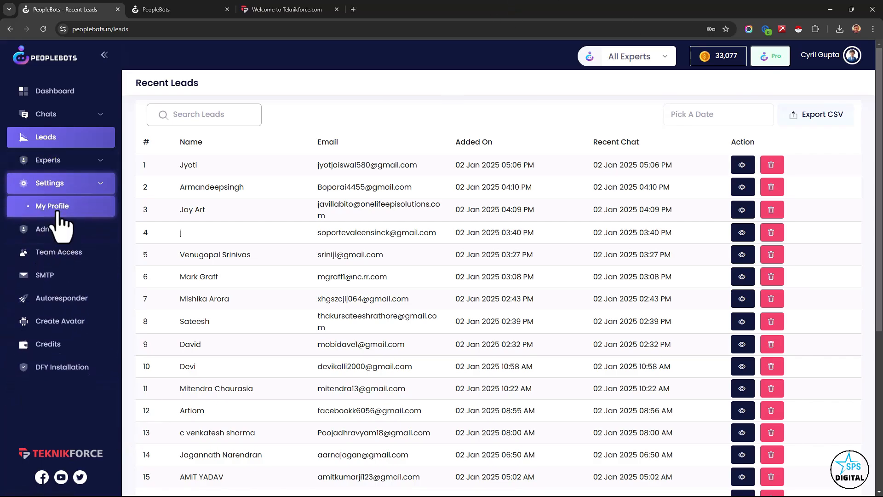
pyautogui.click(52, 204)
pyautogui.scroll(-2, 267, 322)
pyautogui.scroll(2, 237, 207)
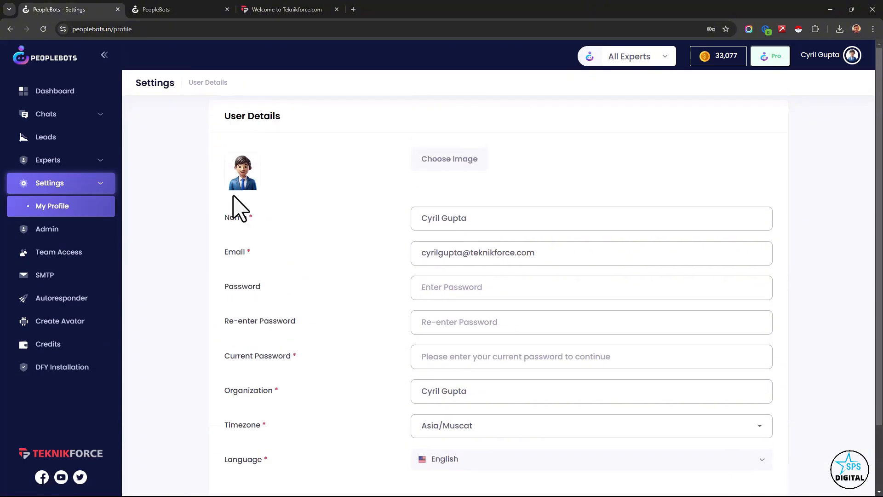
pyautogui.scroll(-2, 482, 363)
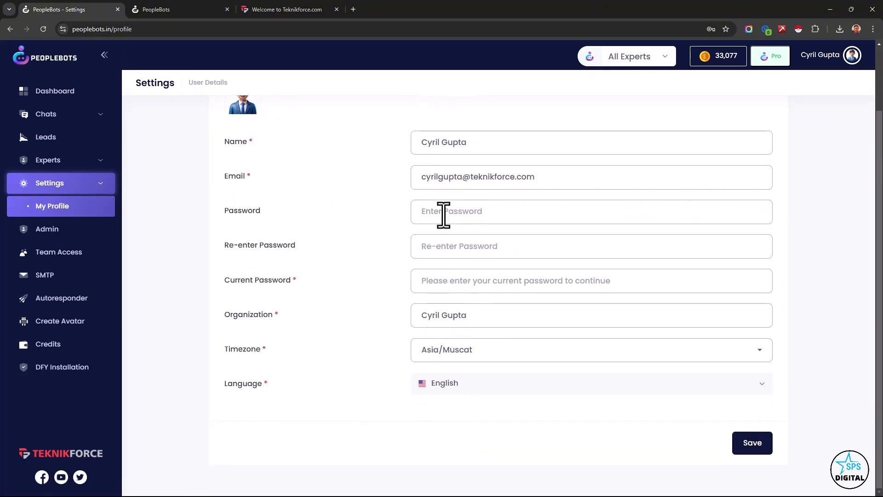
# - Open Team Access and select the AI expert Nicholas - Owner for a new team member invitation
pyautogui.click(96, 255)
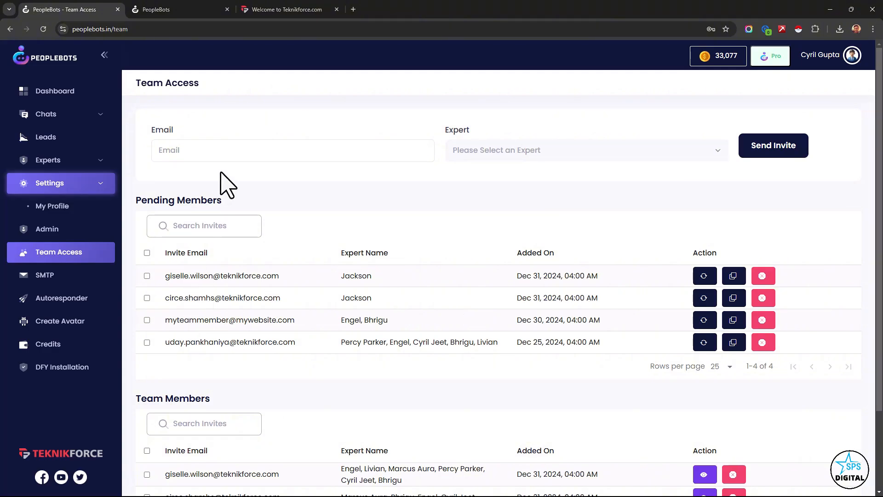
pyautogui.click(296, 146)
pyautogui.click(587, 152)
pyautogui.click(566, 205)
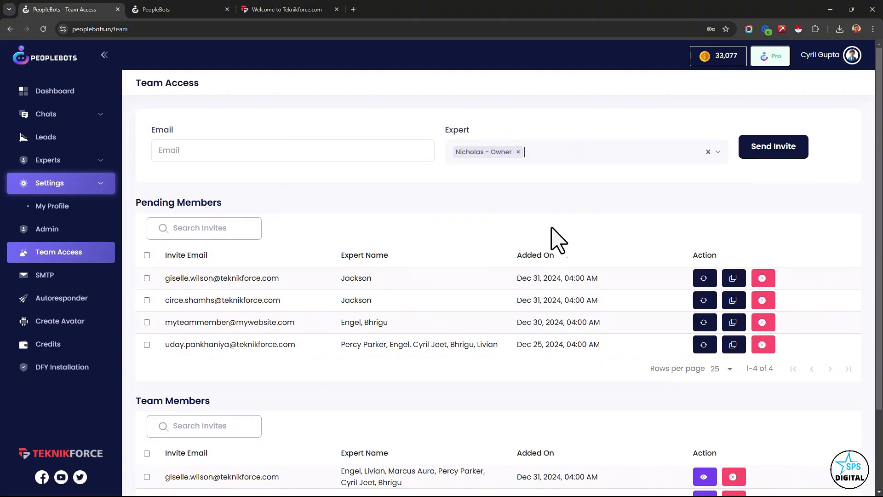
# - Add the AI experts Anthony - Owner and Ophelia - Owner to the team member invitation
pyautogui.click(581, 158)
pyautogui.click(570, 227)
pyautogui.click(628, 153)
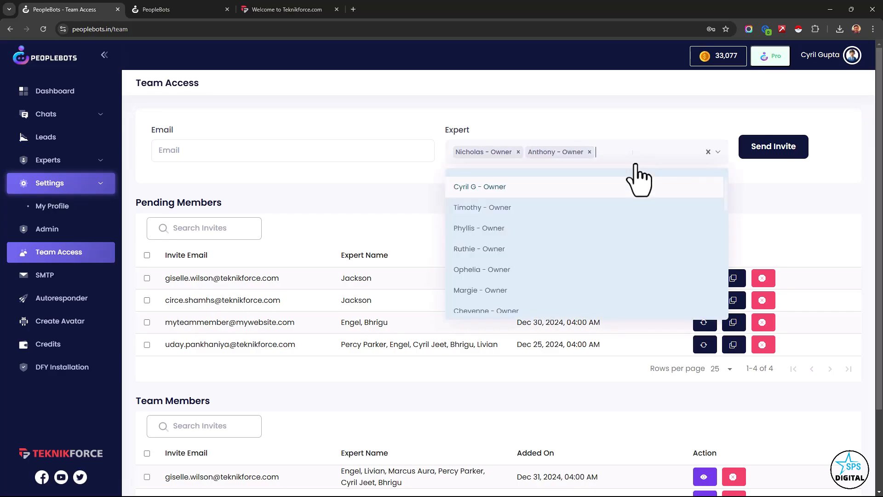
pyautogui.click(607, 269)
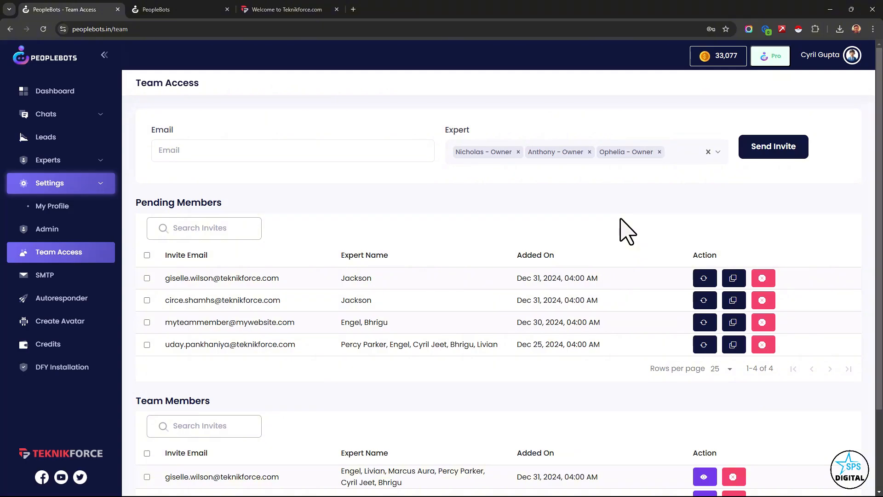
# - View the SMTP settings form for the first listed expert, and open the Credits page
pyautogui.click(72, 277)
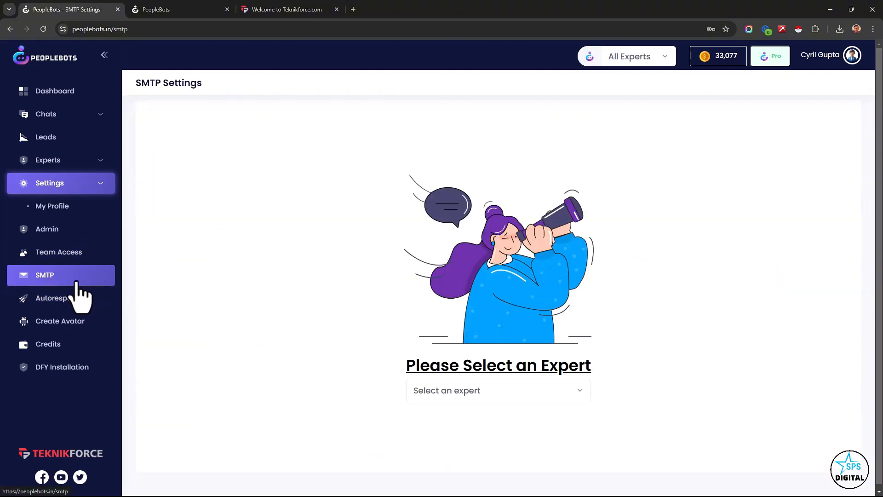
pyautogui.click(583, 396)
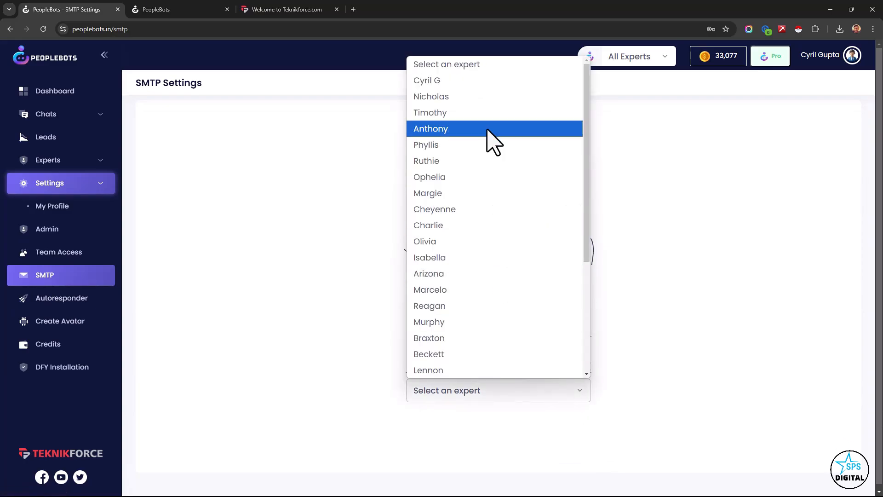
pyautogui.click(495, 86)
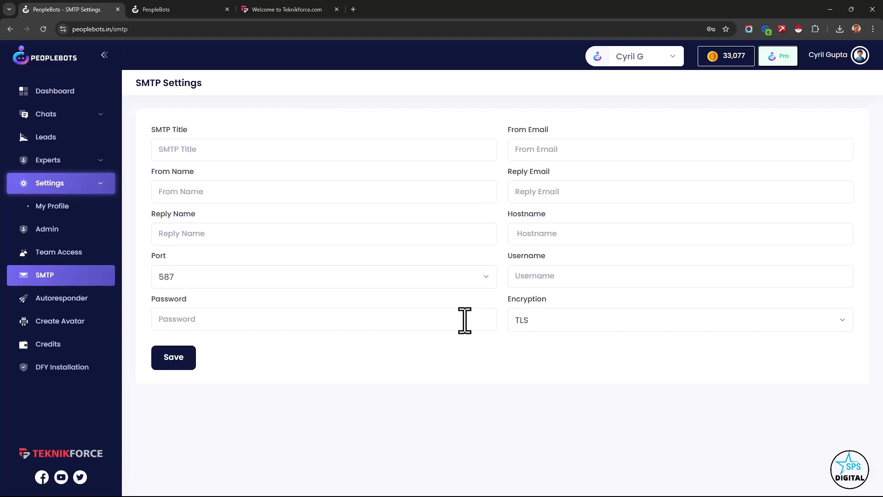
pyautogui.click(84, 346)
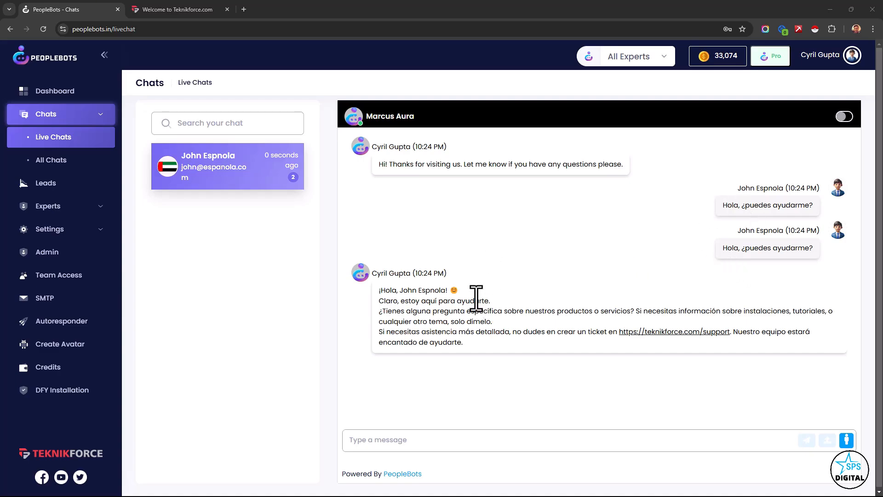
# - Read the visitor's Spanish messages and the AI expert's Spanish reply in the live chat
pyautogui.moveTo(742, 205); pyautogui.dragTo(810, 204)
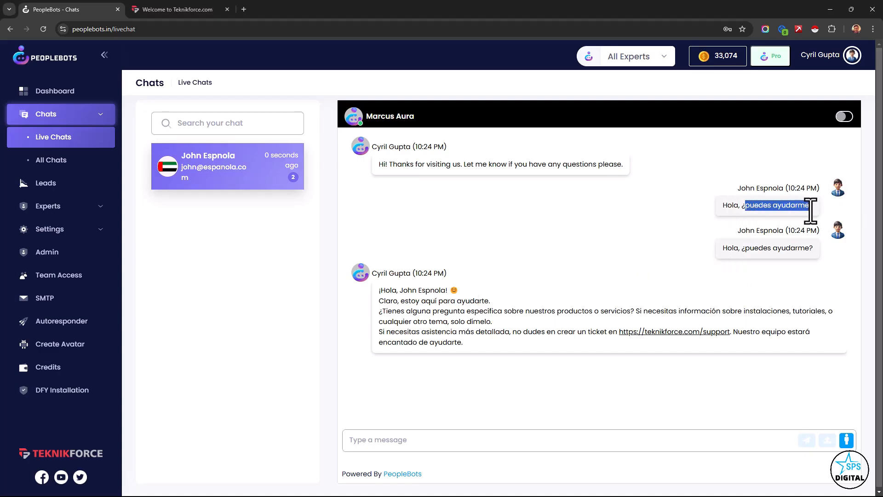
pyautogui.click(755, 236)
pyautogui.moveTo(723, 248); pyautogui.dragTo(746, 259)
pyautogui.click(752, 271)
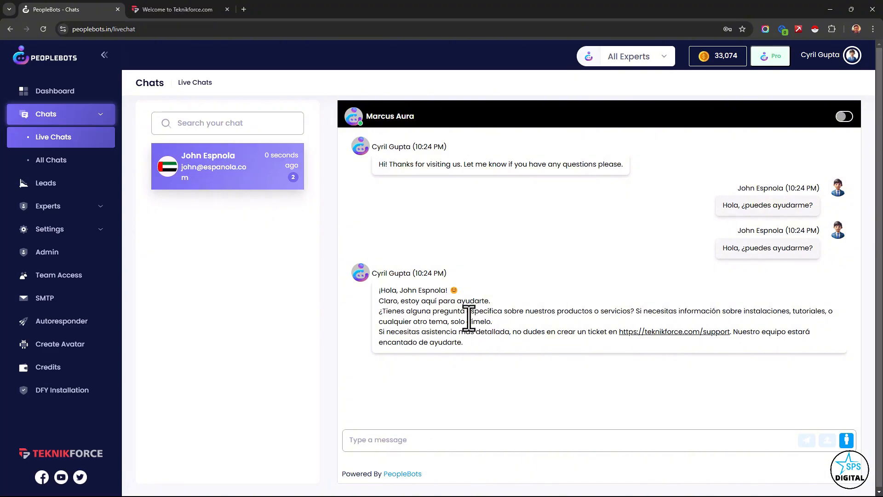
pyautogui.moveTo(448, 300); pyautogui.dragTo(497, 355)
pyautogui.click(526, 346)
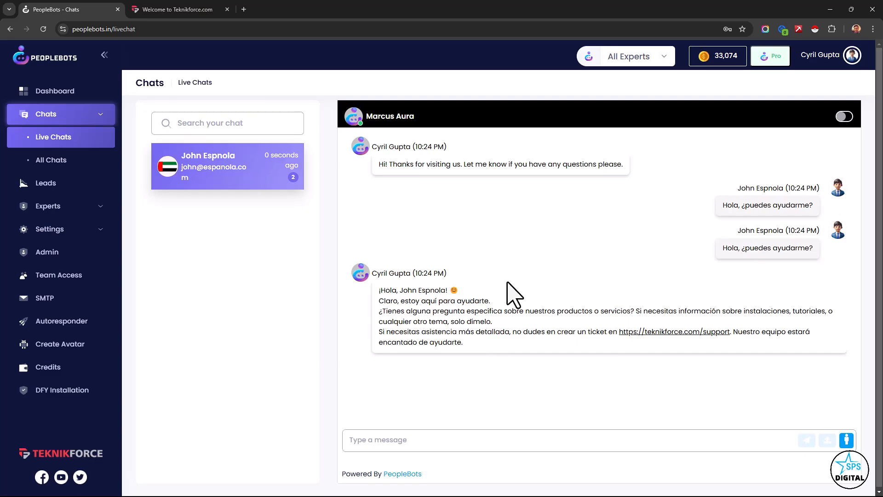
# - Turn on translation for the live chat and check the target language choices, keeping English
pyautogui.click(846, 117)
pyautogui.click(839, 137)
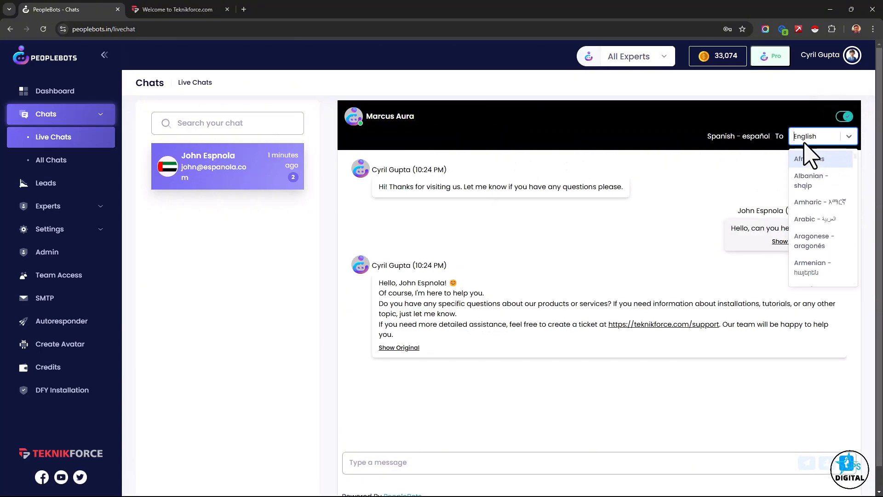
pyautogui.click(804, 143)
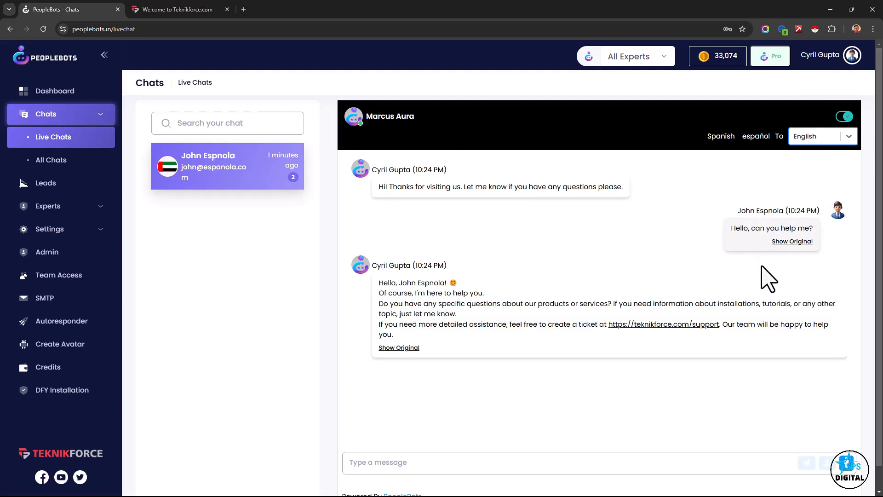
# - Switch the visitor's message between its original Spanish text and the English translation to compare them
pyautogui.click(788, 242)
pyautogui.click(787, 242)
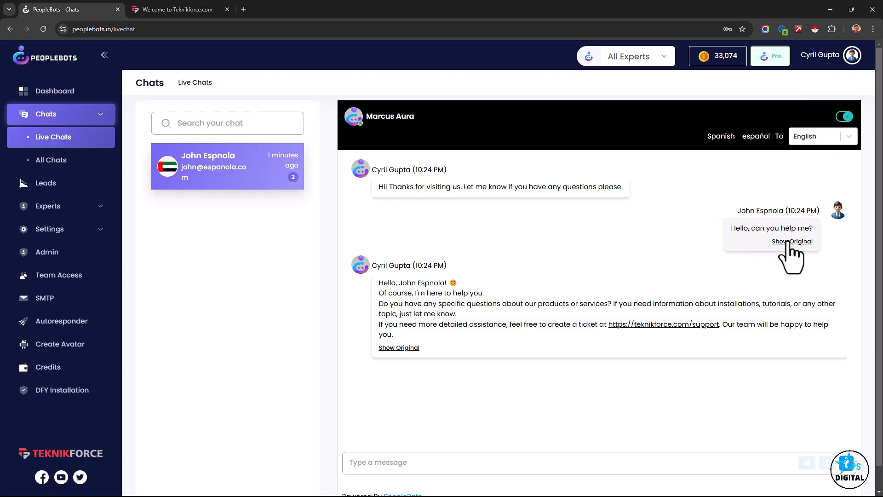
pyautogui.click(787, 242)
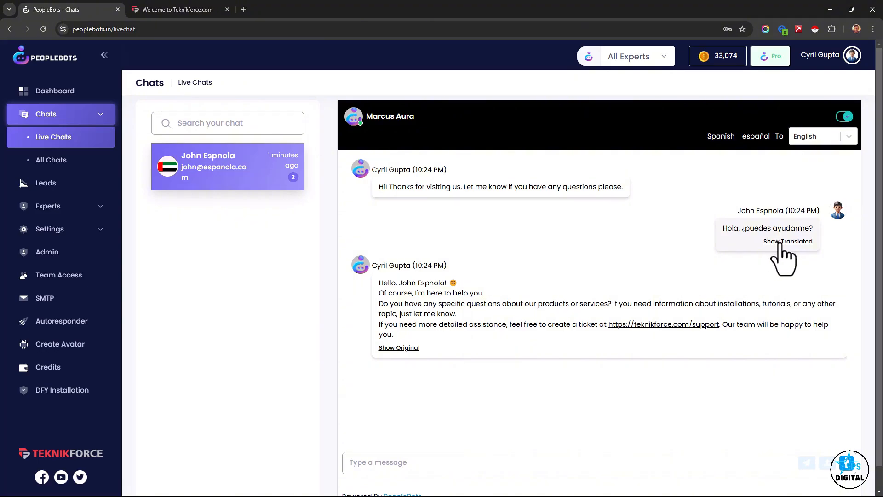
pyautogui.click(780, 241)
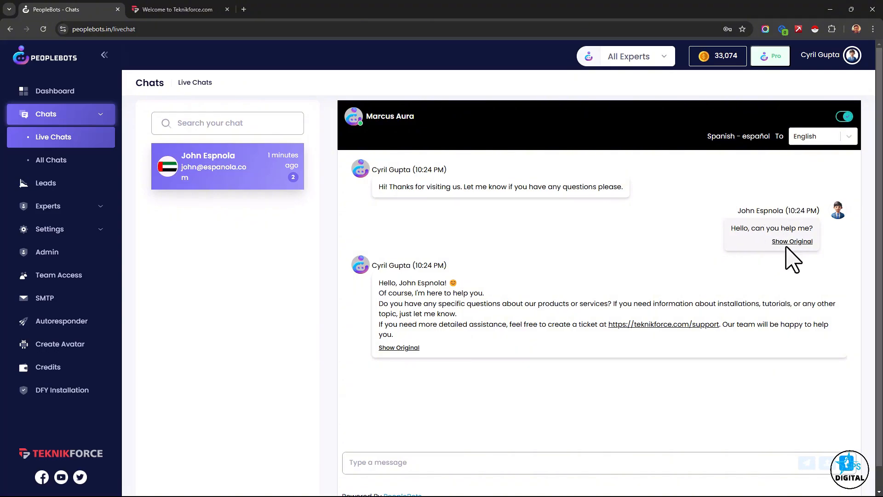
pyautogui.click(784, 242)
pyautogui.click(784, 242)
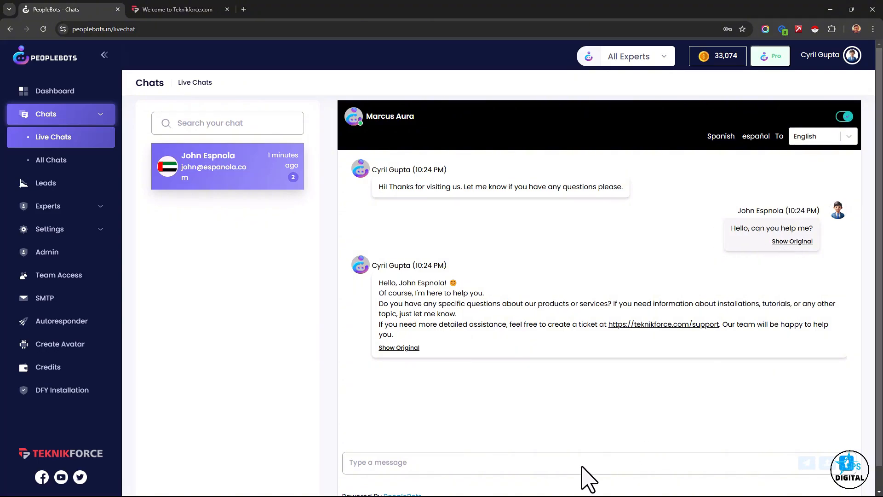
# - Join the live chat as a human agent and send the reply "Sure, I will help you!"
pyautogui.click(845, 466)
pyautogui.click(621, 460)
pyautogui.write('Sure, I will help you!')
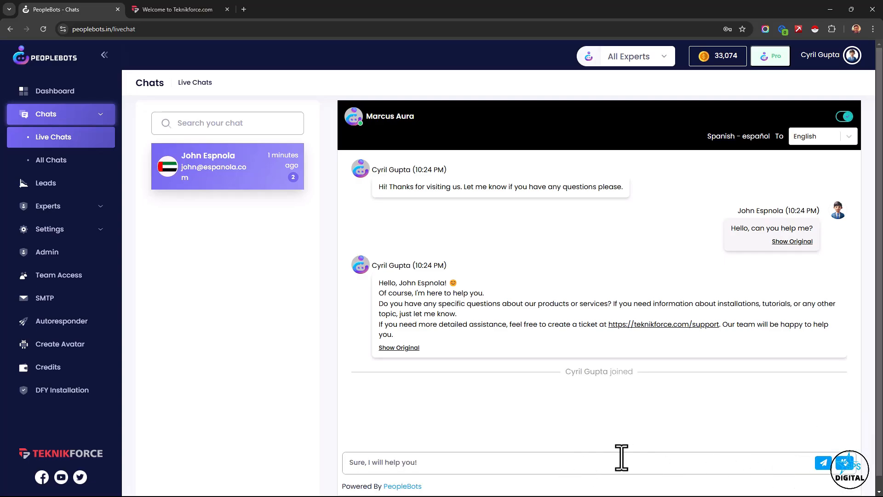
pyautogui.click(823, 462)
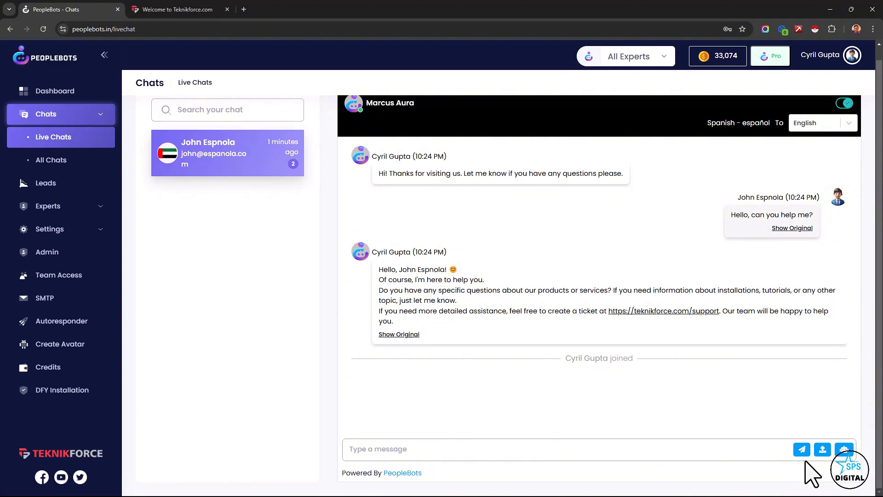
# - Compare the original English and translated Spanish versions of the sent reply, and return to the Dashboard
pyautogui.moveTo(383, 398); pyautogui.dragTo(450, 396)
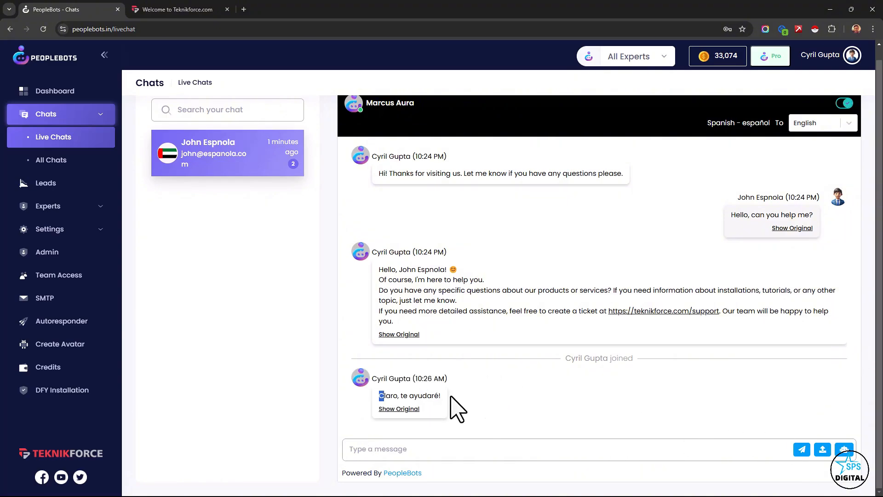
pyautogui.click(400, 409)
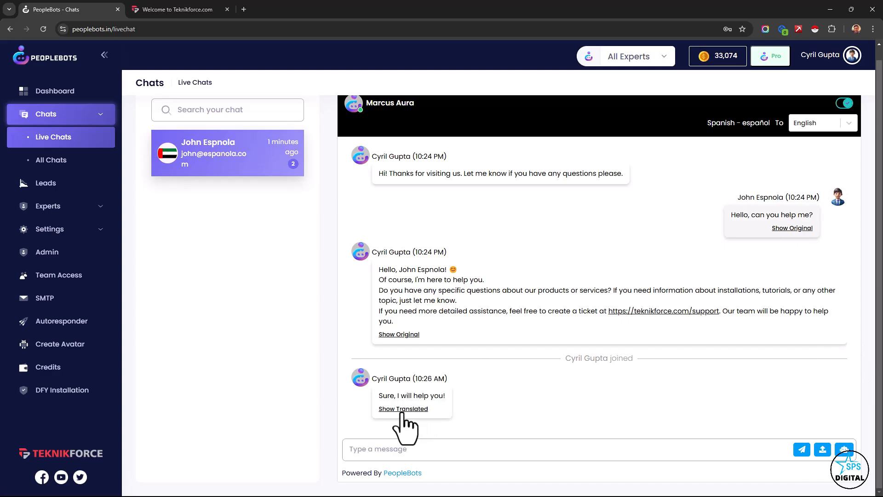
pyautogui.click(404, 410)
pyautogui.click(404, 411)
pyautogui.click(403, 410)
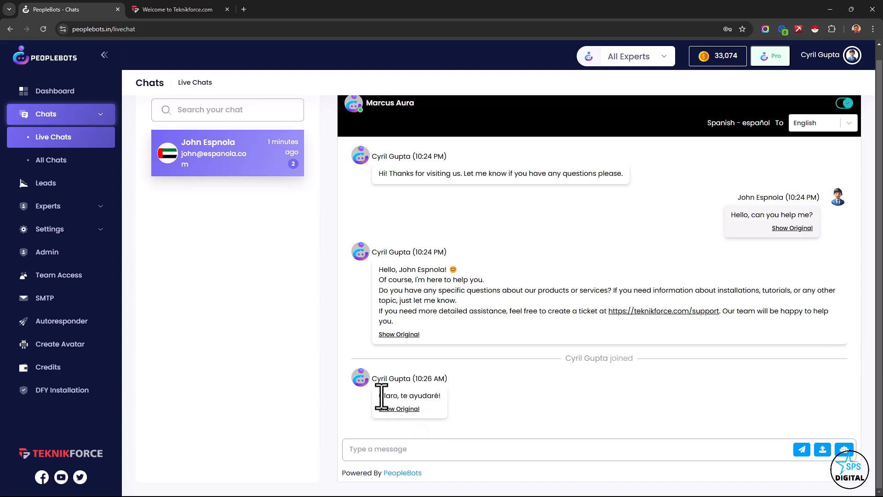
pyautogui.moveTo(382, 397); pyautogui.dragTo(429, 398)
pyautogui.click(436, 397)
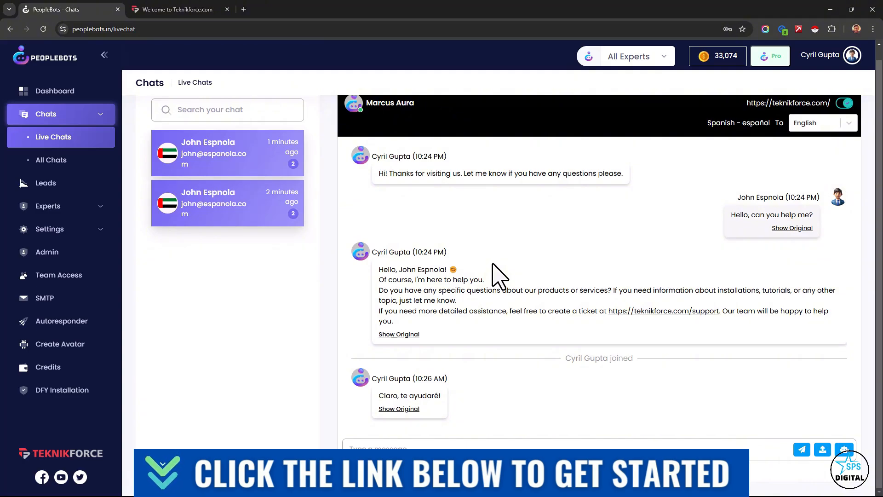
pyautogui.click(30, 94)
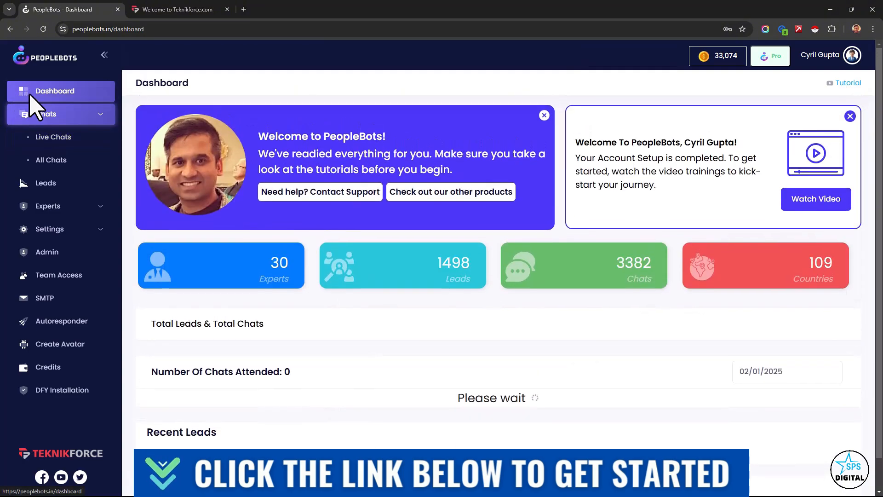